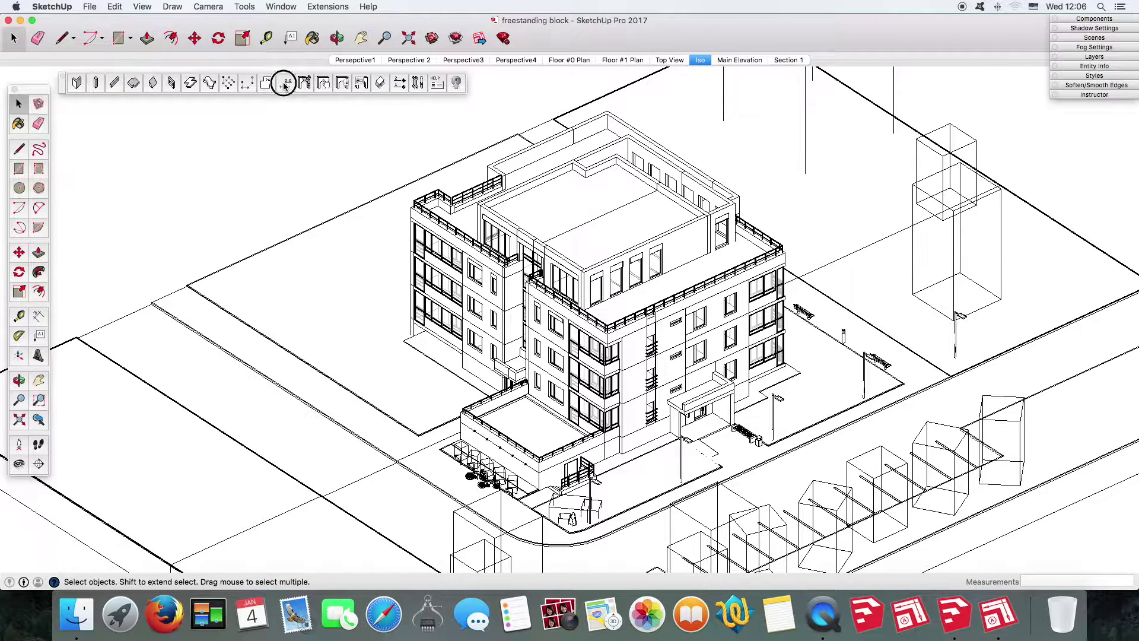
# Configure Level Marks with text Z offset and arrow height 450 and an arrow symbol
pyautogui.click(284, 85)
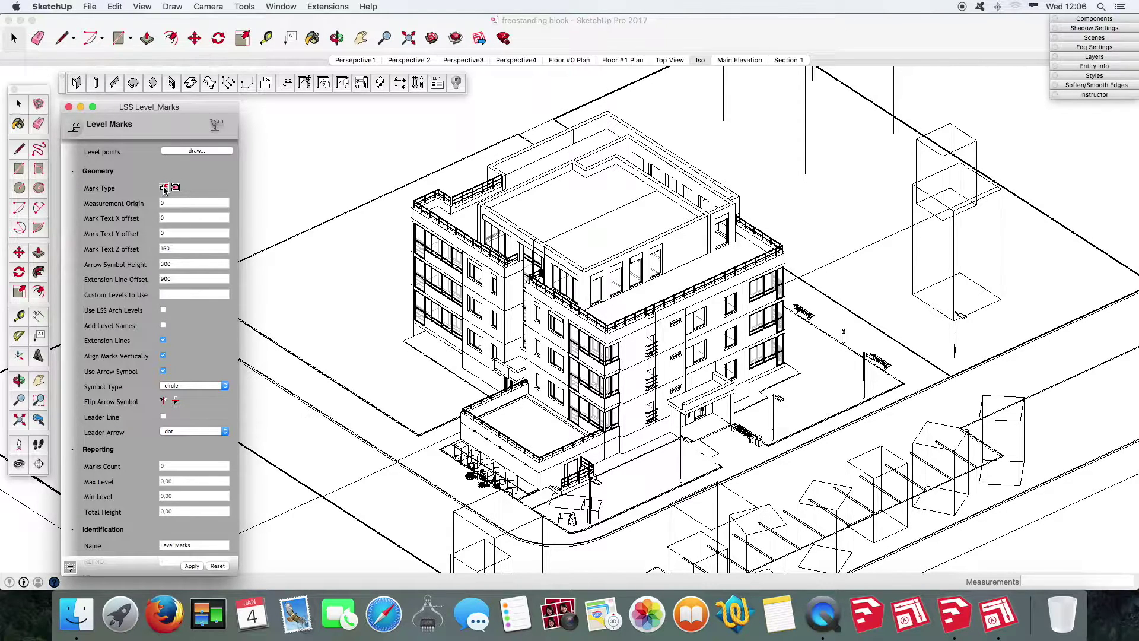
pyautogui.doubleClick(172, 249)
pyautogui.click(226, 387)
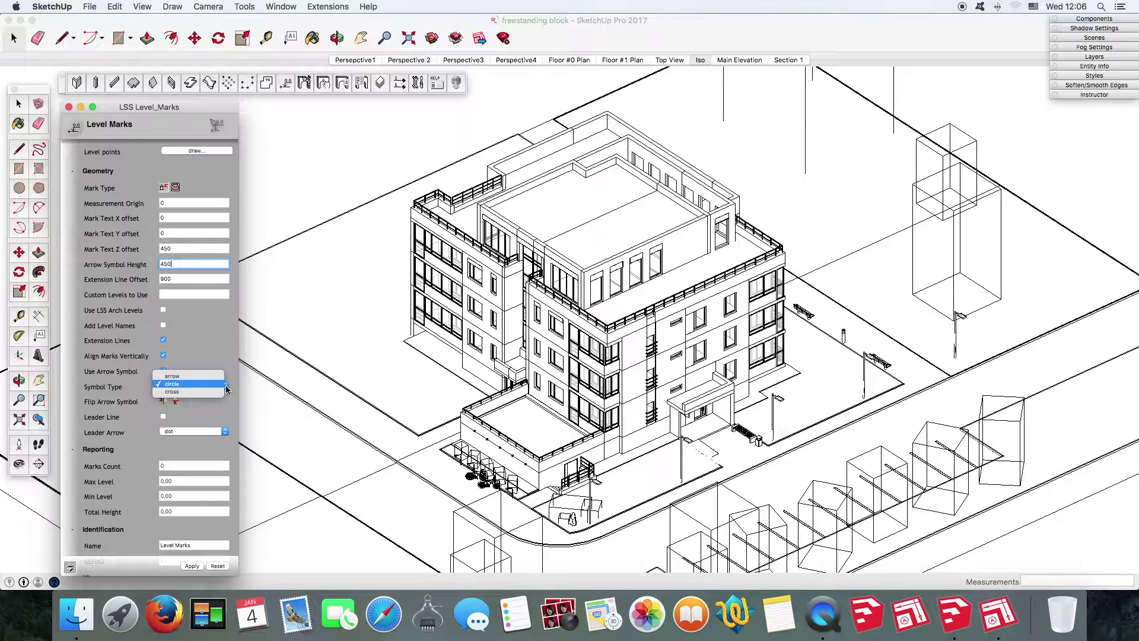
pyautogui.click(184, 376)
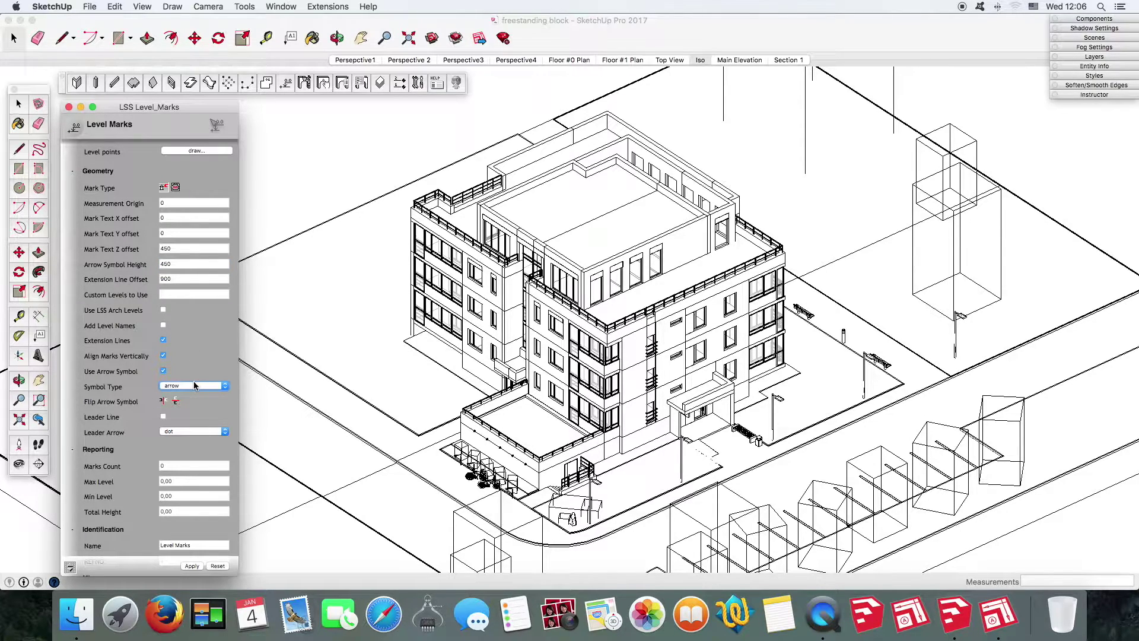
pyautogui.click(212, 151)
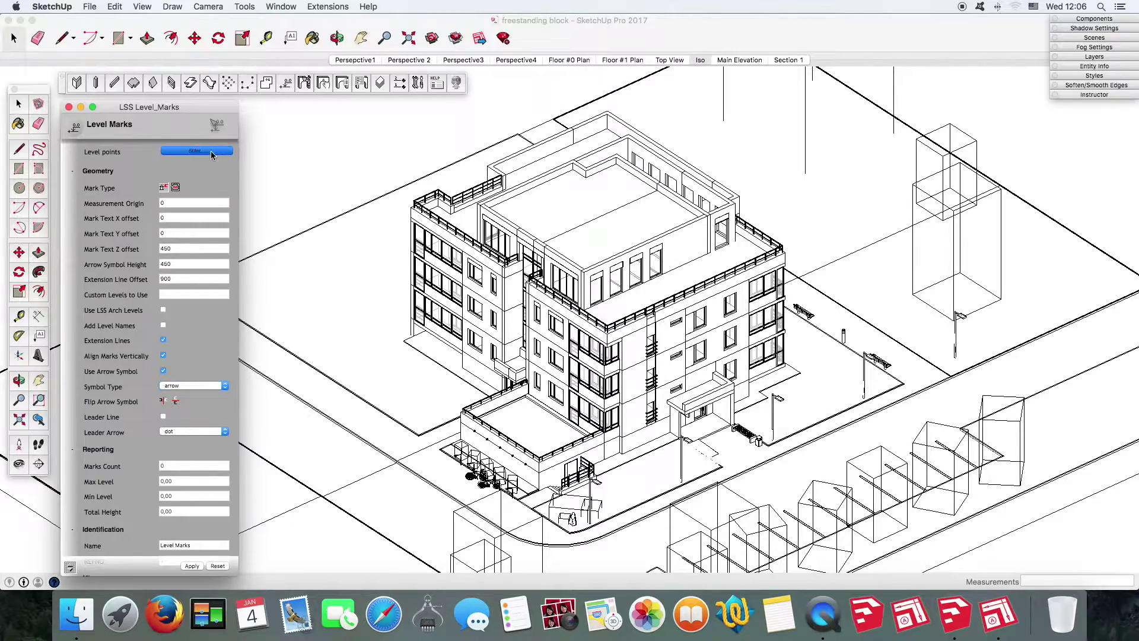
# Mark four floor levels, +0,900 through +9,900, at the building corner, then show Main Elevation
pyautogui.scroll(1, 647, 448)
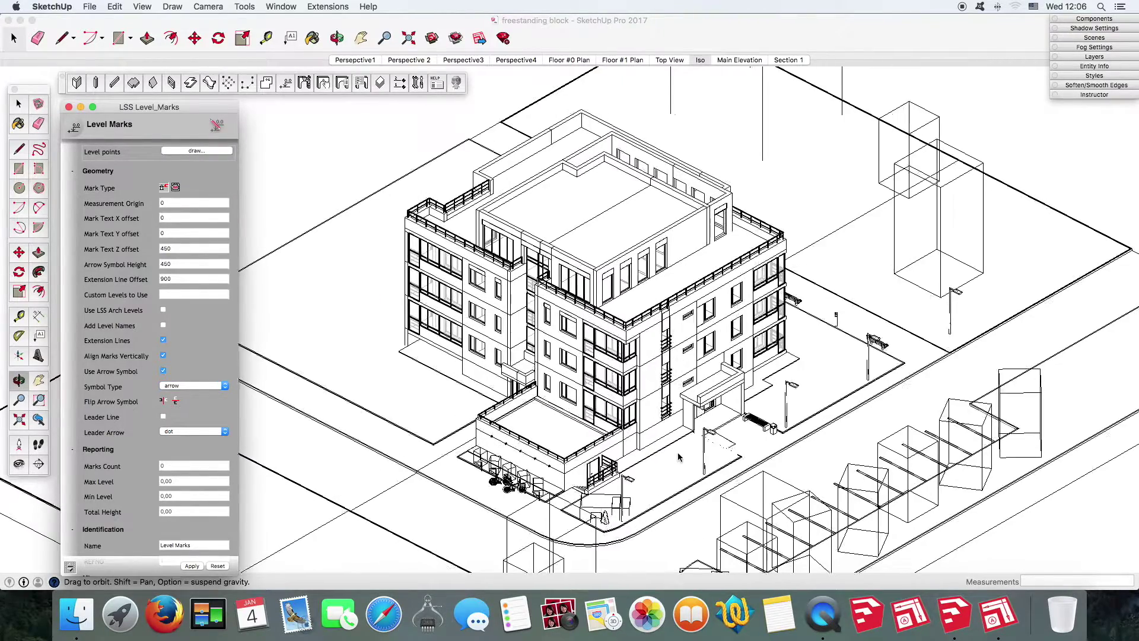
pyautogui.scroll(2, 637, 439)
pyautogui.scroll(2, 636, 439)
pyautogui.scroll(2, 636, 439)
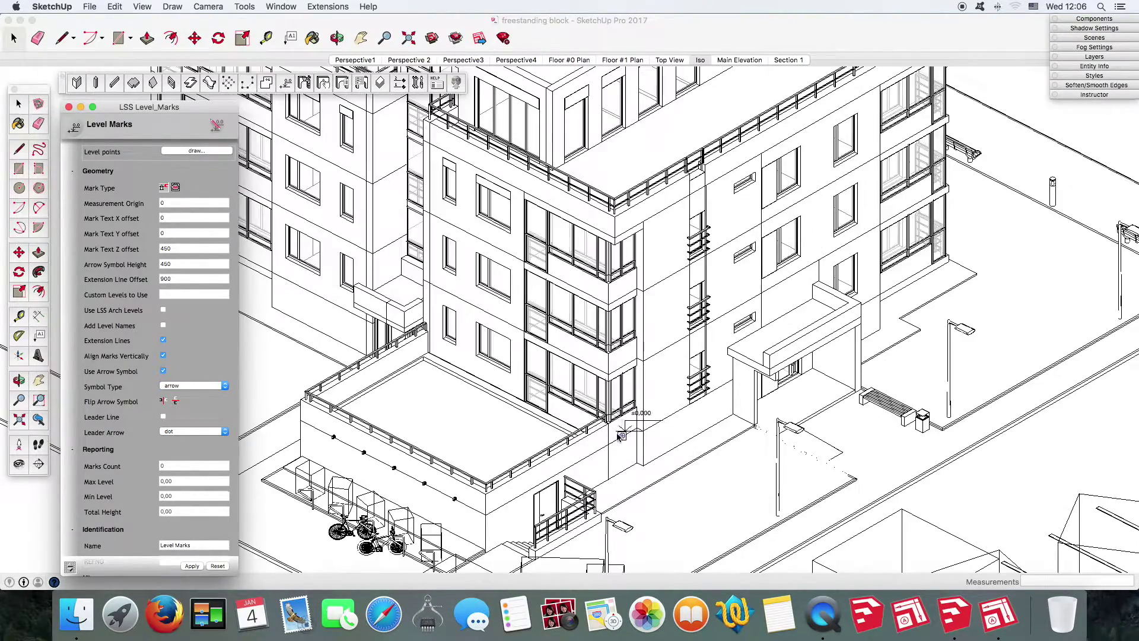
pyautogui.click(609, 425)
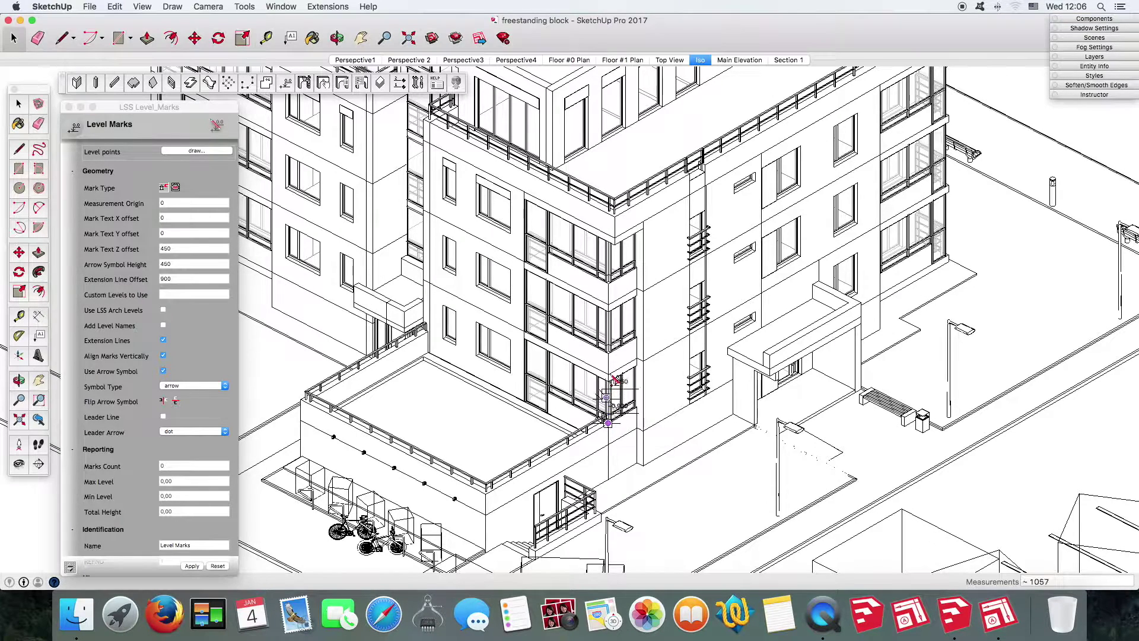
pyautogui.click(607, 353)
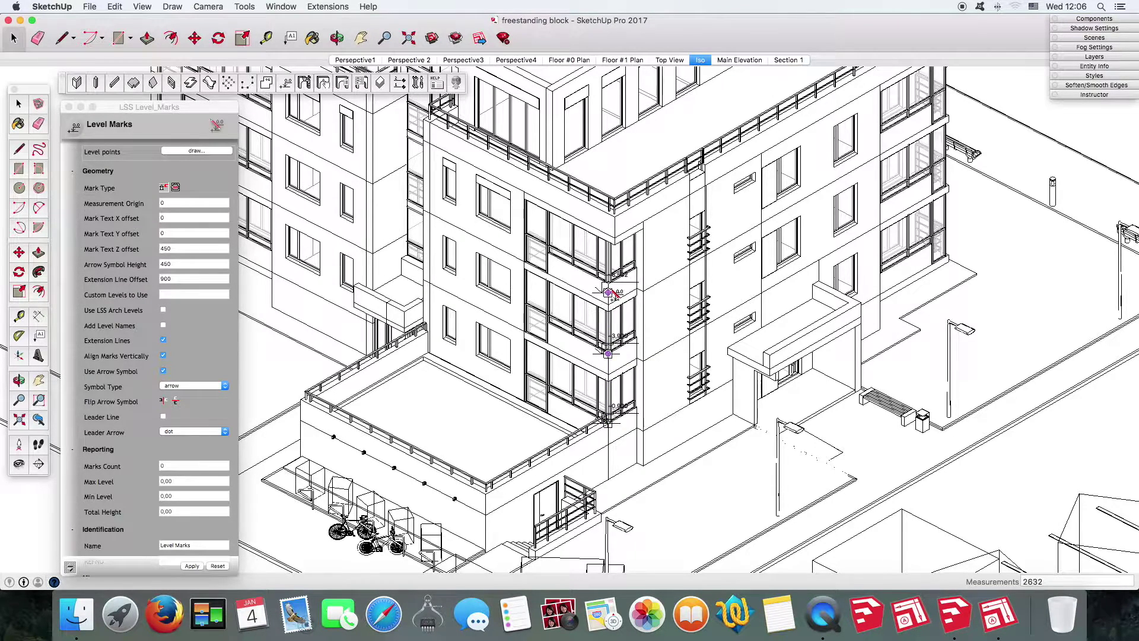
pyautogui.click(611, 280)
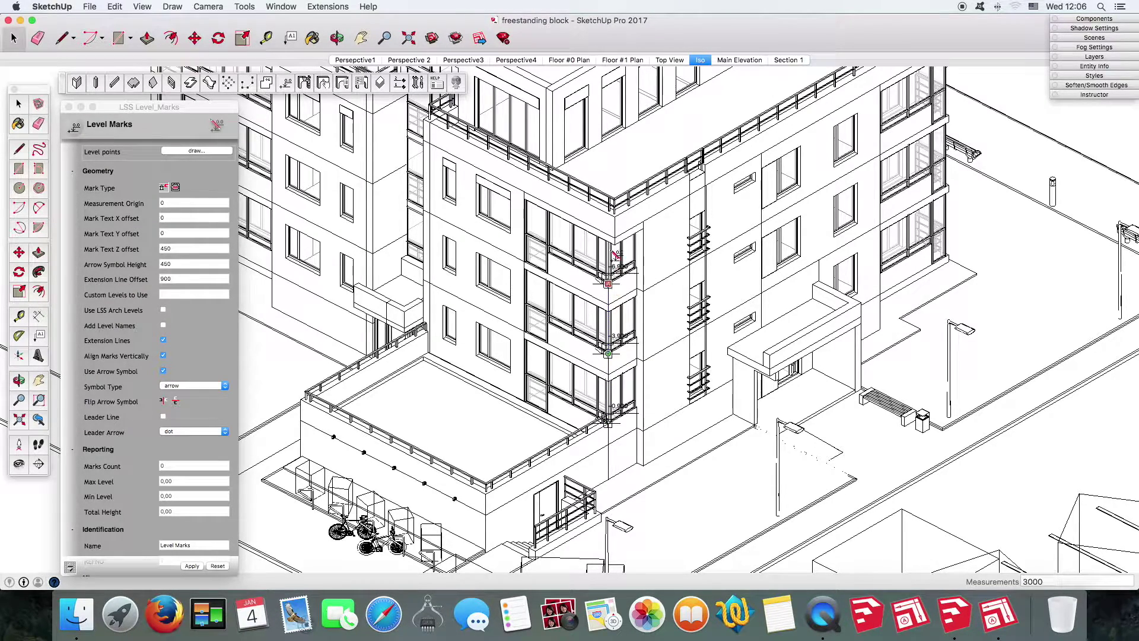
pyautogui.click(620, 220)
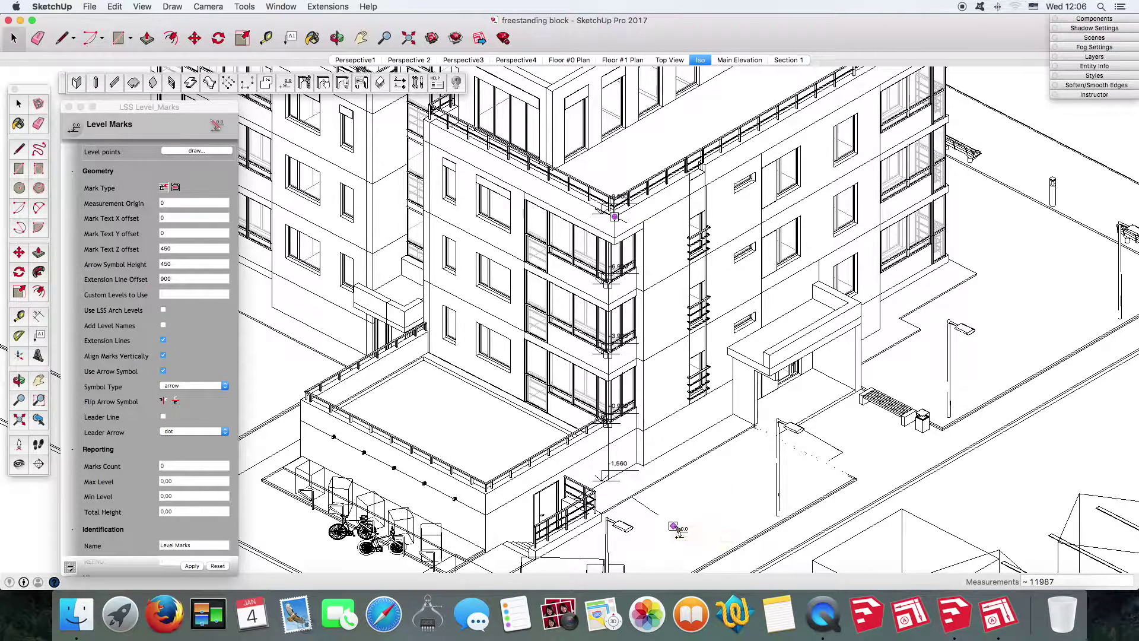
pyautogui.click(677, 529)
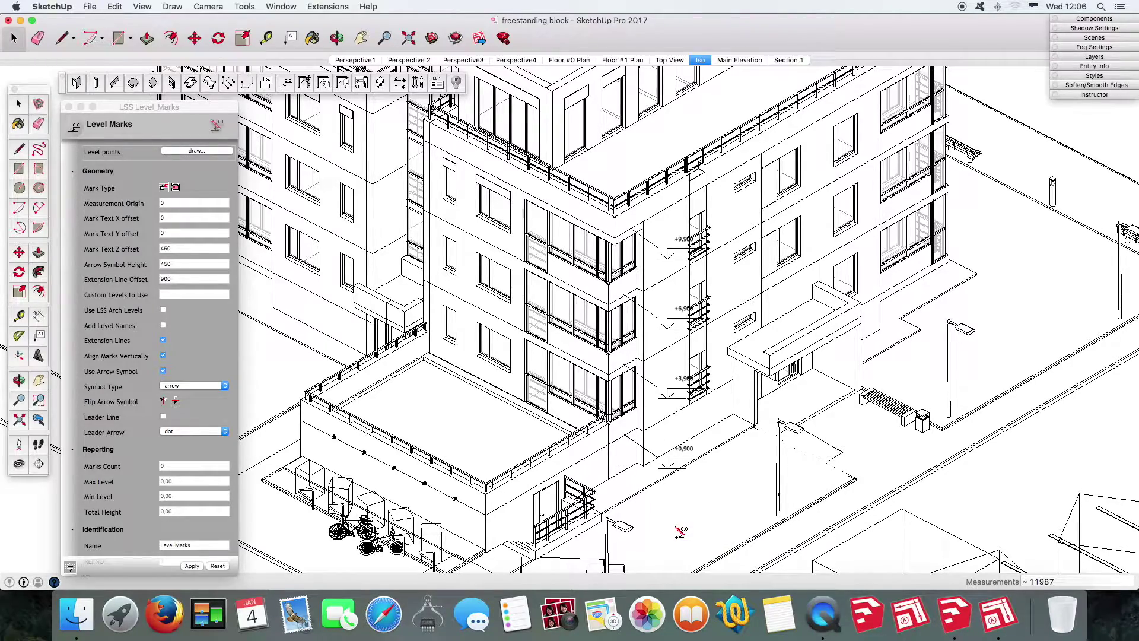
pyautogui.click(755, 61)
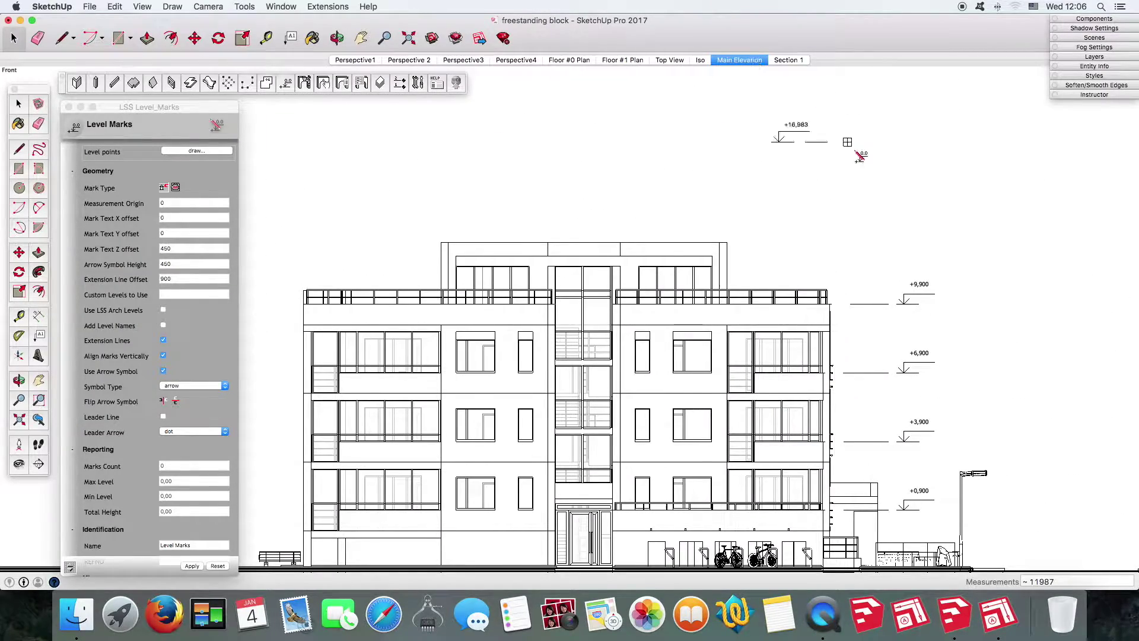
# Insert a new node at the roof top to add a +12,600 level mark
pyautogui.click(910, 307)
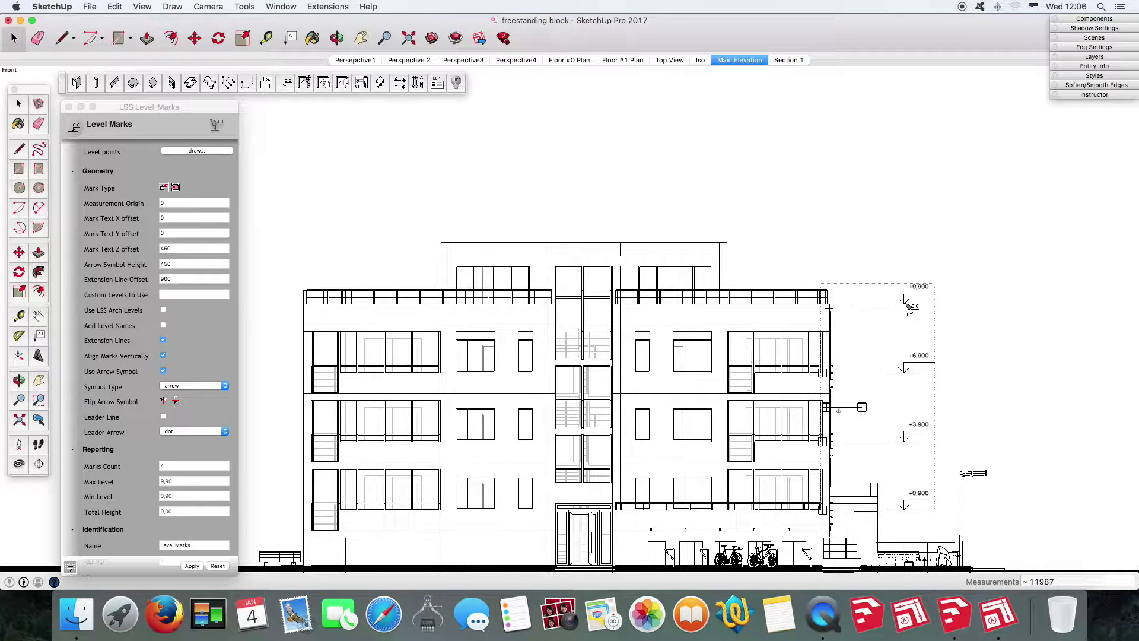
pyautogui.rightClick(852, 335)
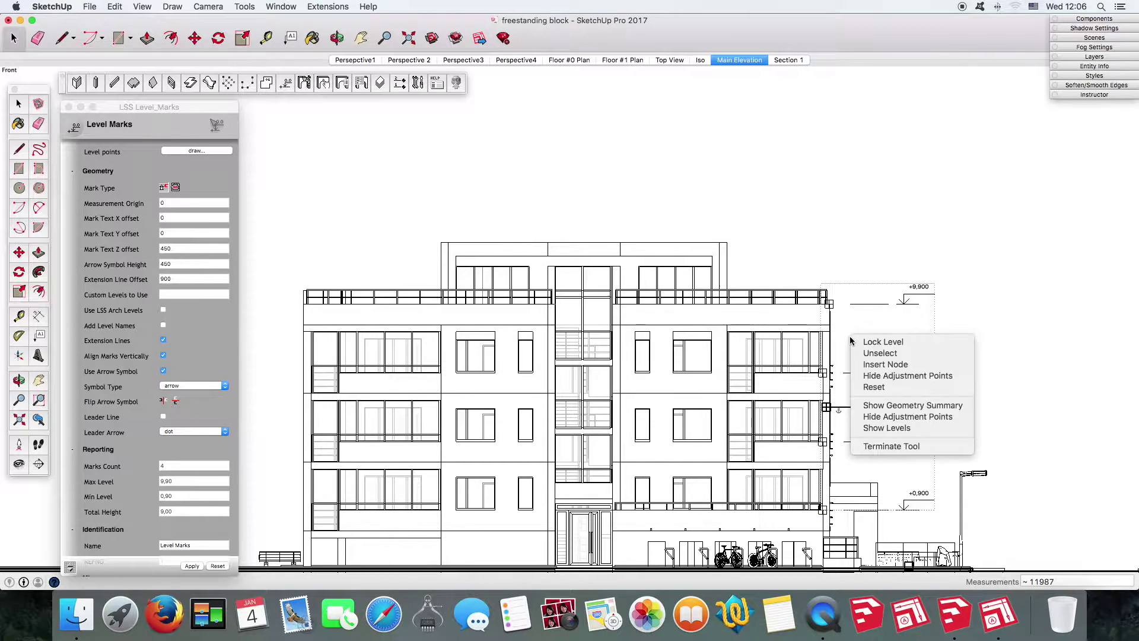
pyautogui.click(895, 364)
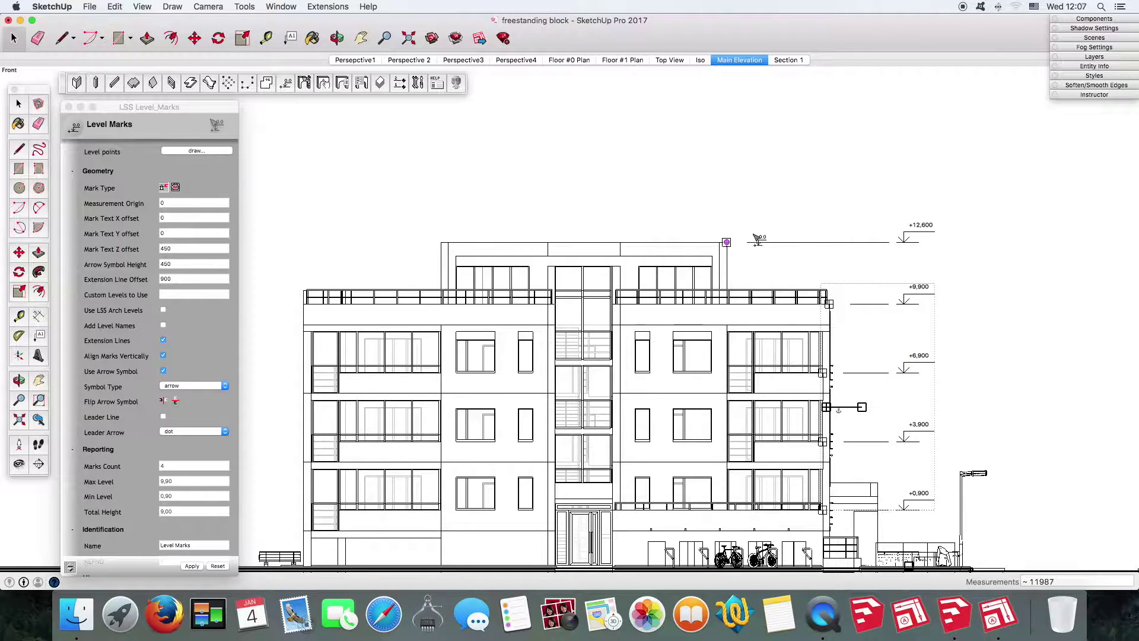
pyautogui.click(896, 146)
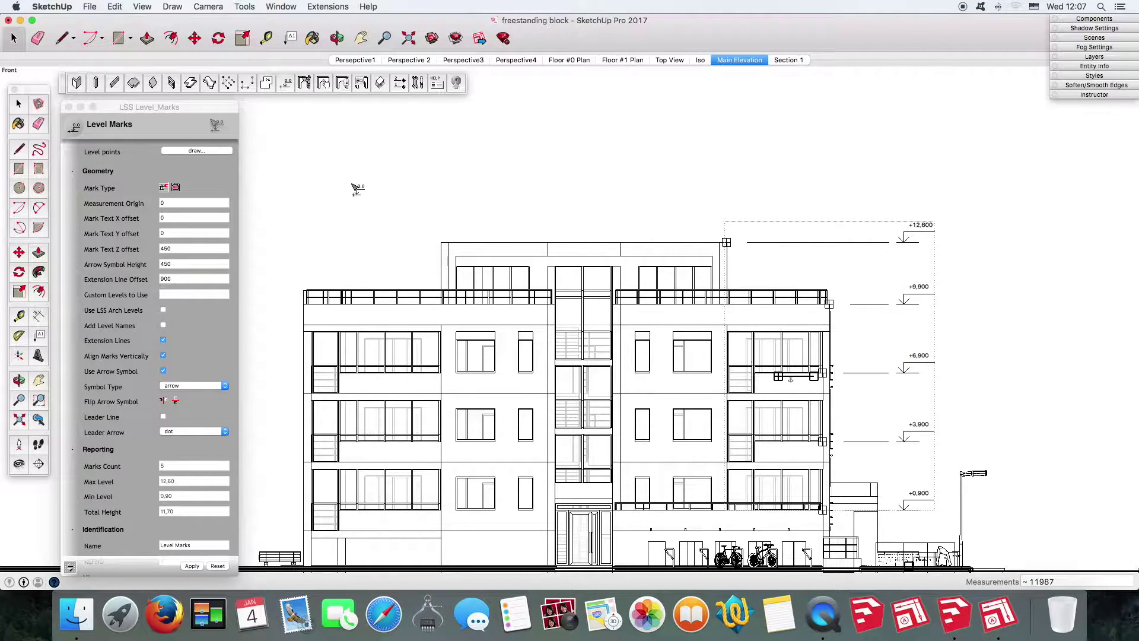
# Close the Level Marks settings and save the model
pyautogui.click(69, 107)
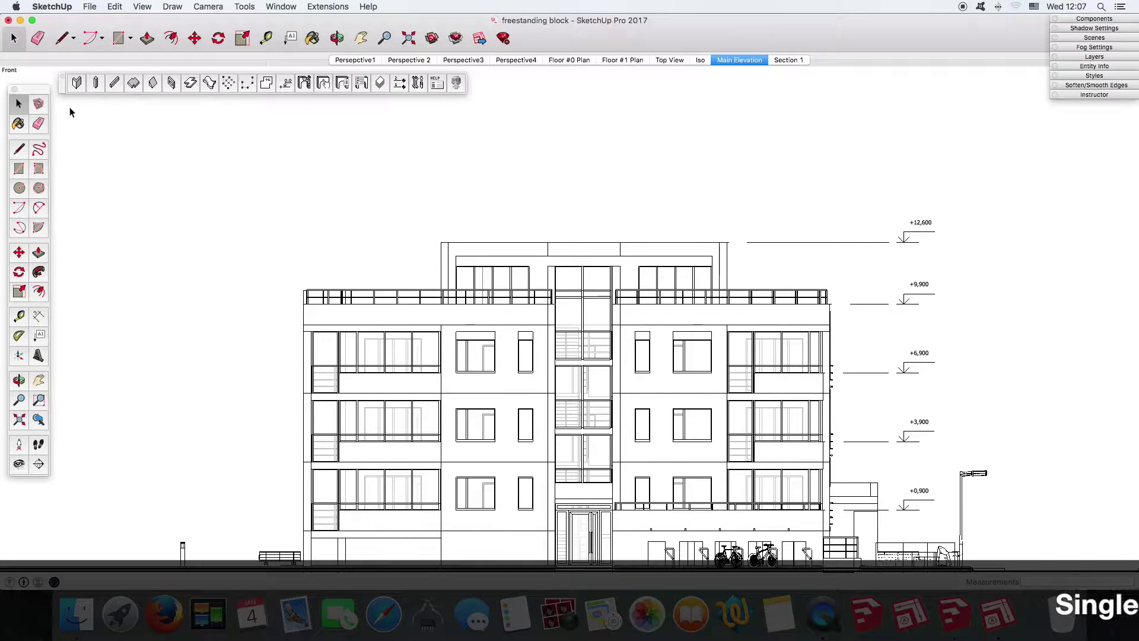
pyautogui.click(90, 6)
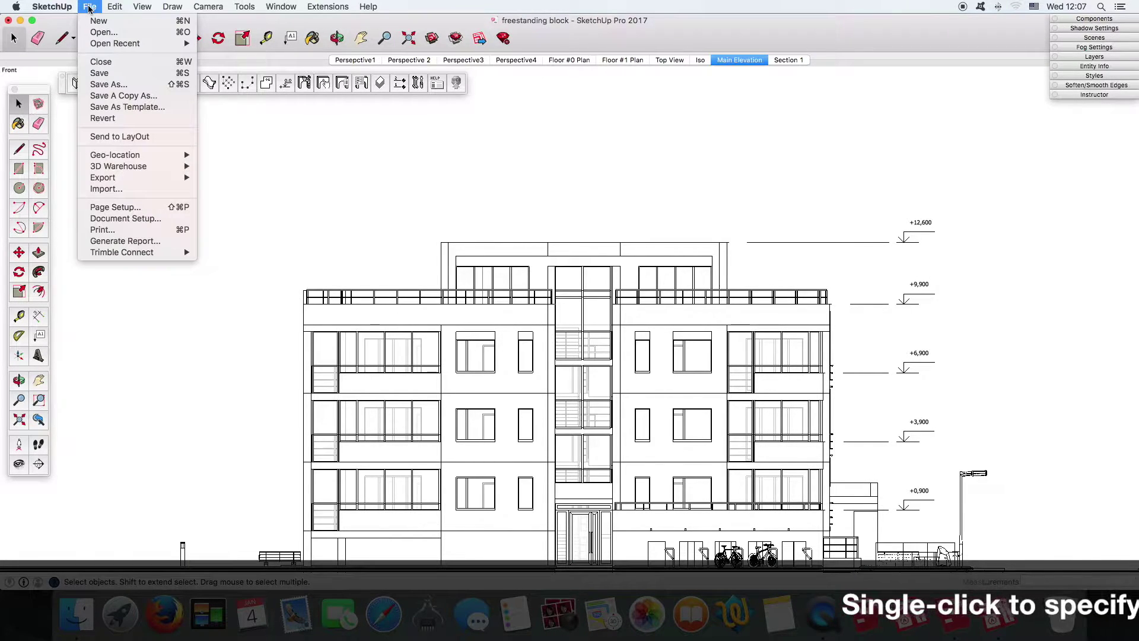
pyautogui.click(118, 74)
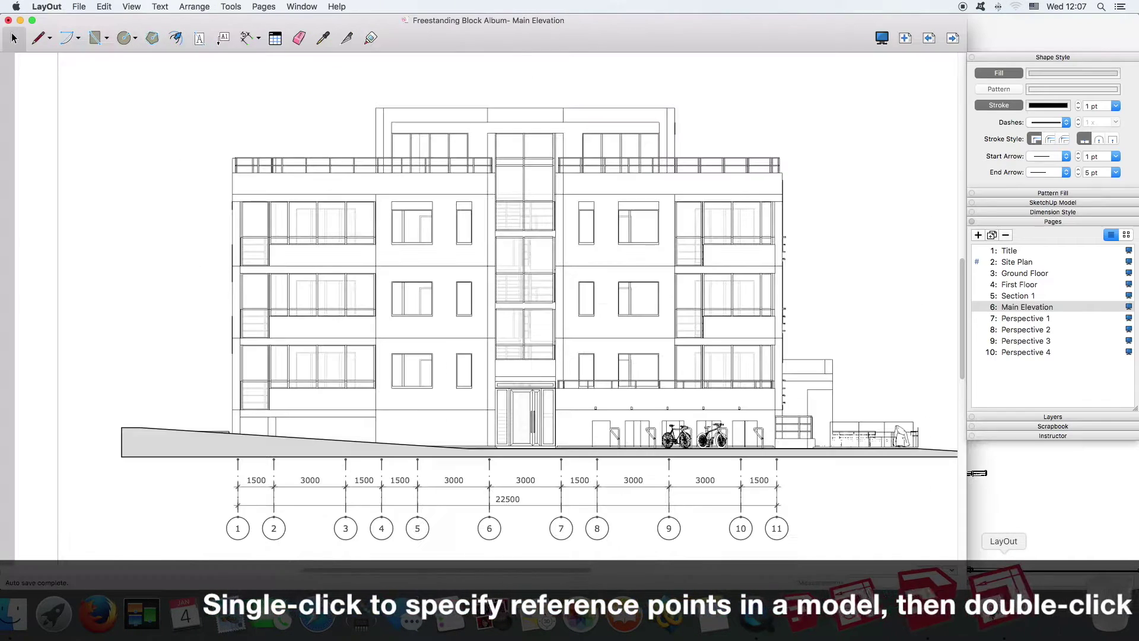
# Update the elevation viewport's model reference so it shows marks +0,900 to +12,600
pyautogui.rightClick(743, 191)
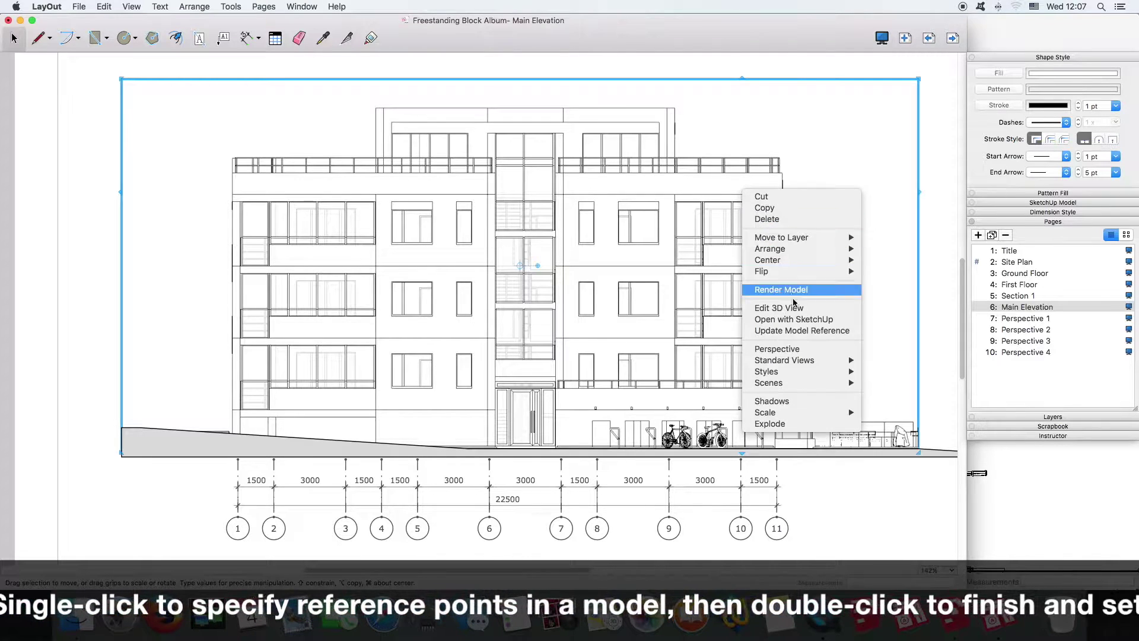
pyautogui.click(812, 331)
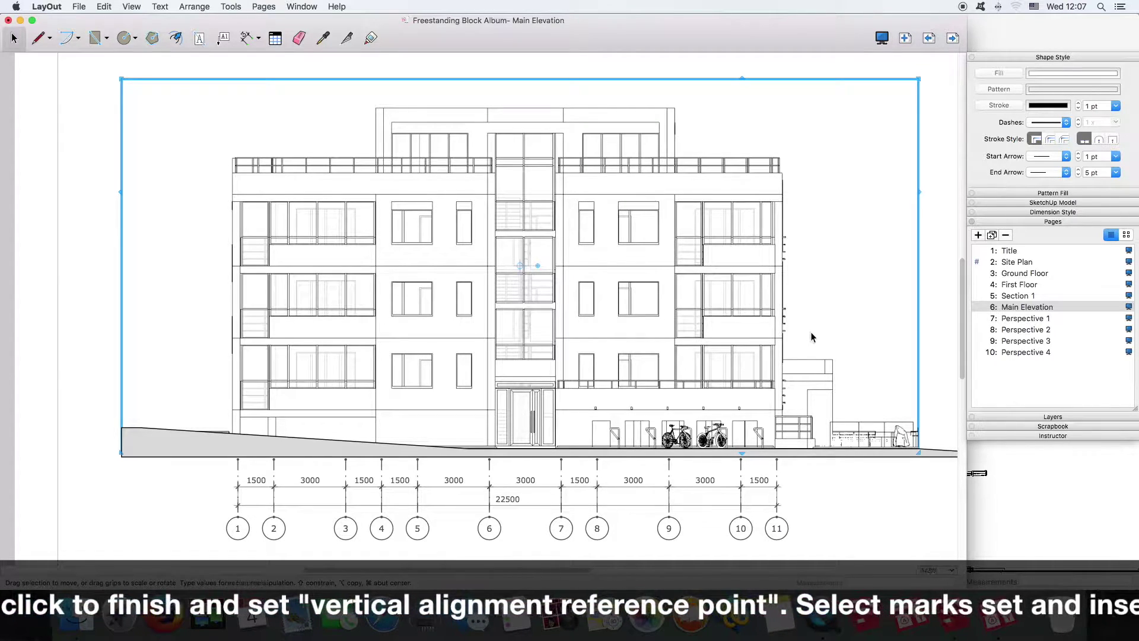
pyautogui.click(879, 517)
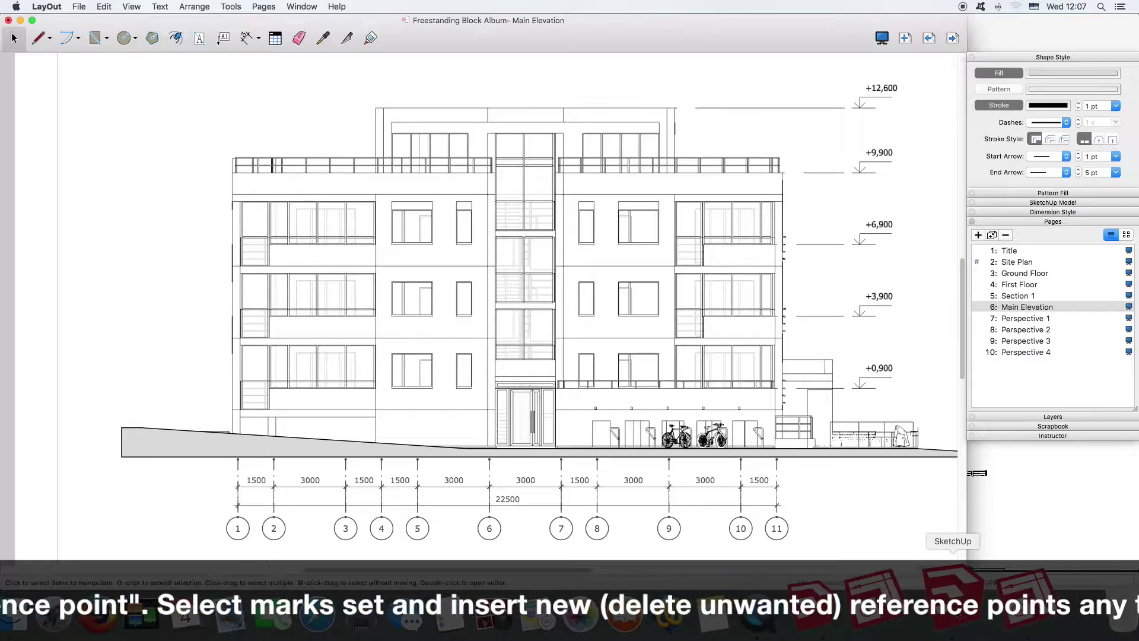
pyautogui.click(956, 617)
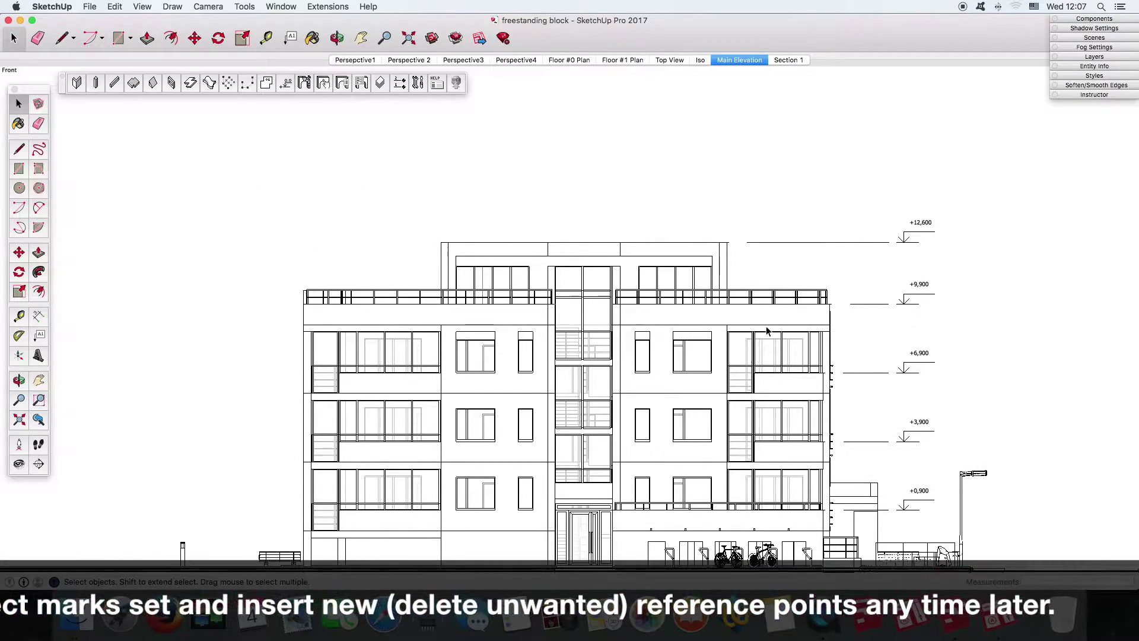
# Place a new level mark set at the left window corners: +2,350, +5,350 and +8,350
pyautogui.moveTo(746, 348); pyautogui.dragTo(620, 403, button='middle')
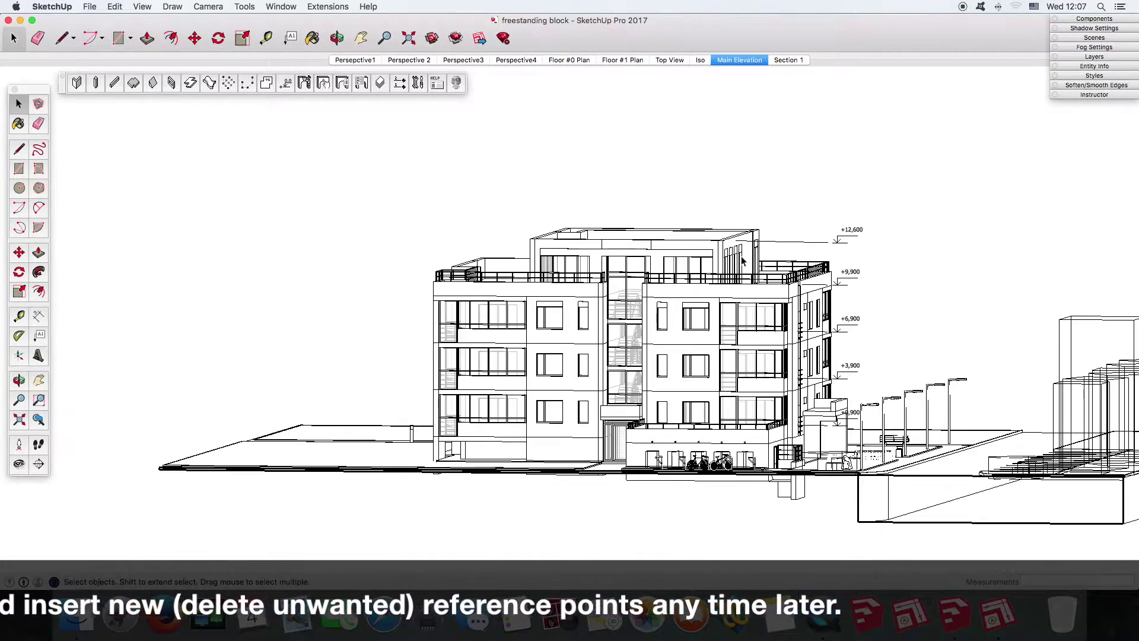
pyautogui.scroll(5, 503, 379)
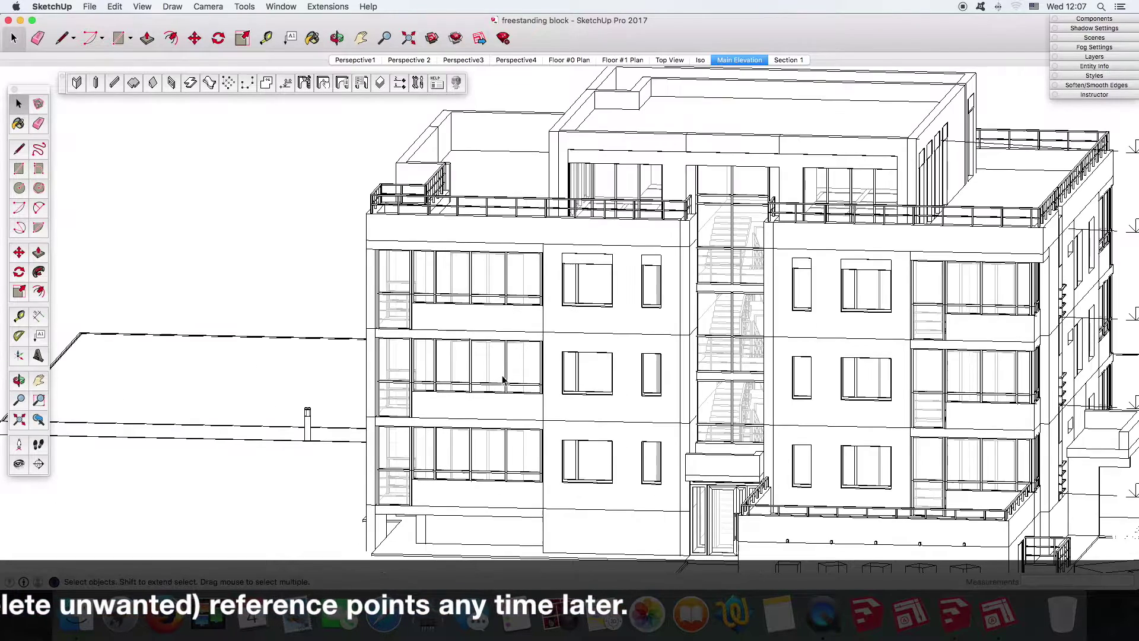
pyautogui.click(286, 84)
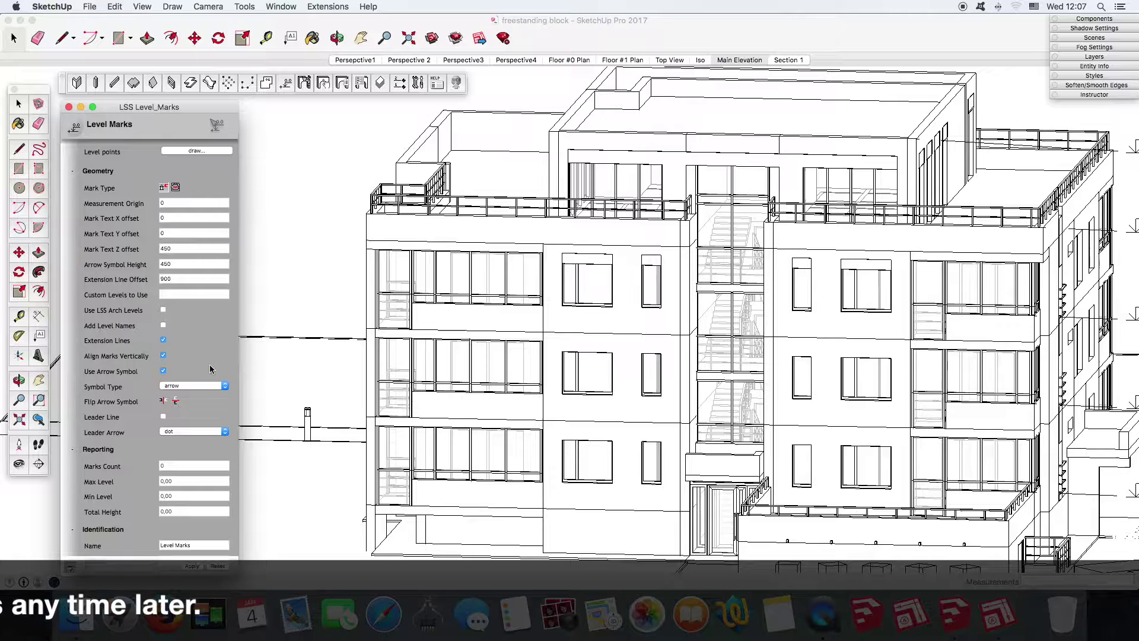
pyautogui.click(210, 152)
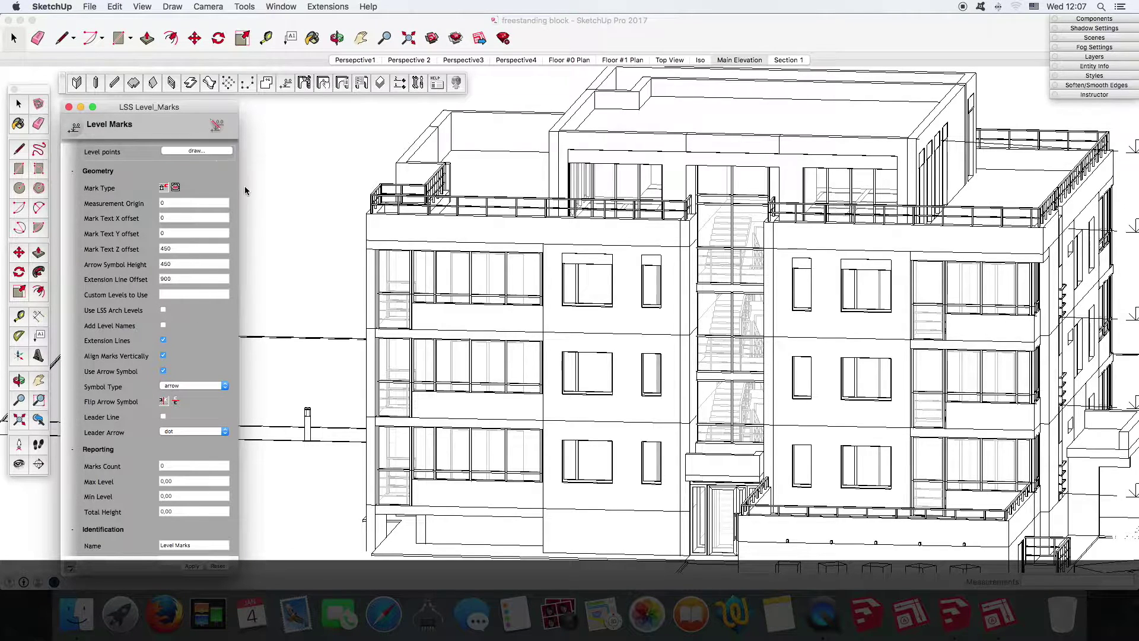
pyautogui.click(561, 440)
pyautogui.click(562, 351)
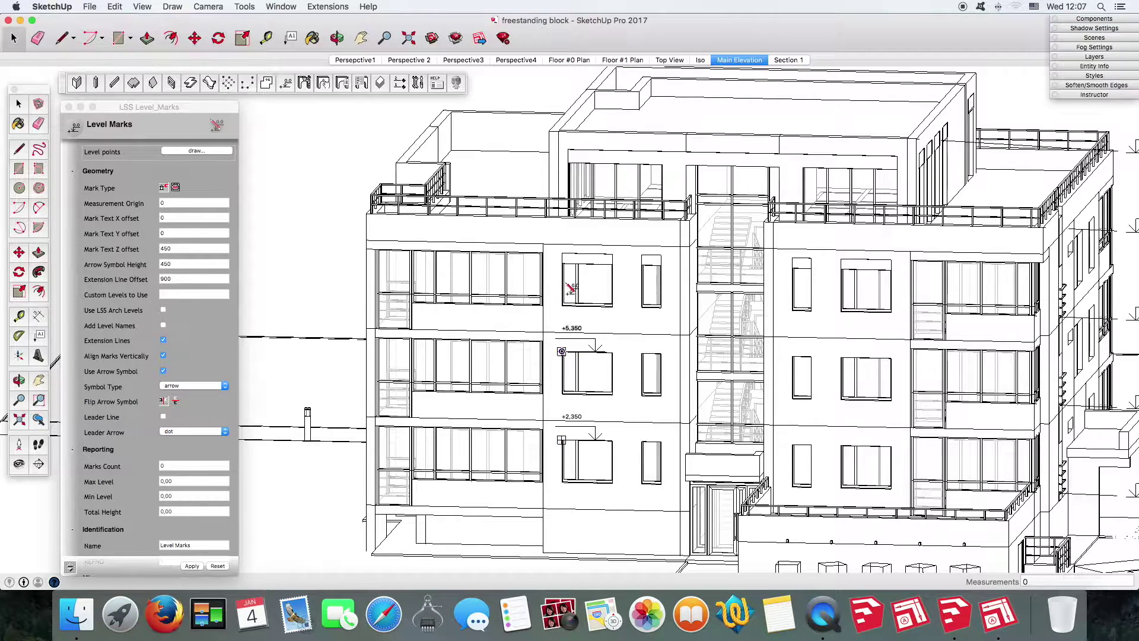
pyautogui.click(562, 263)
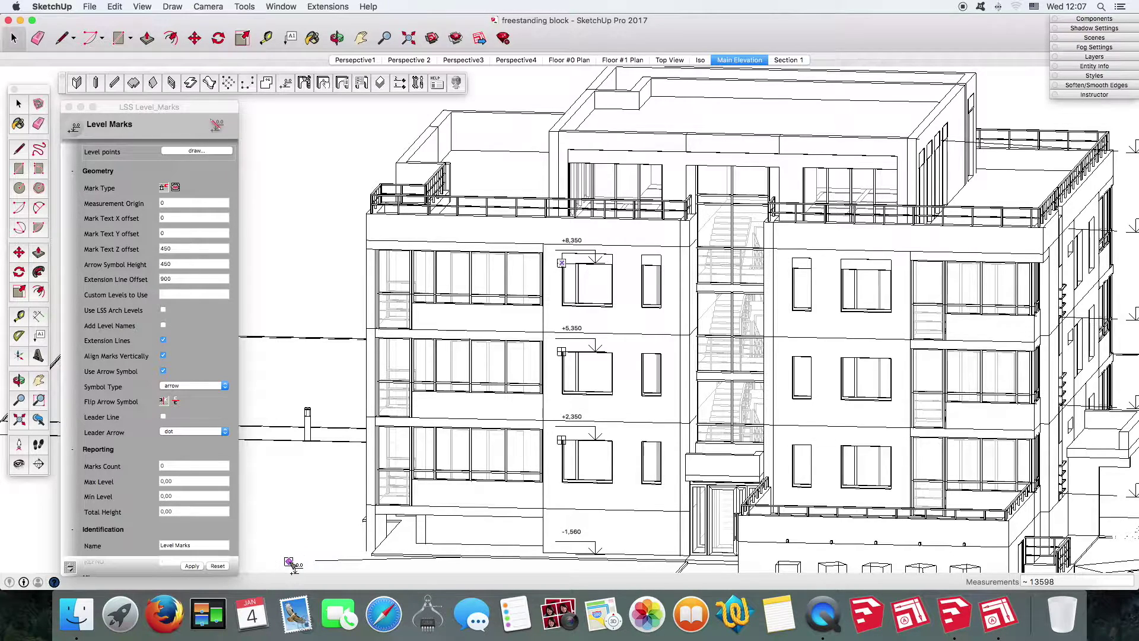
pyautogui.click(296, 564)
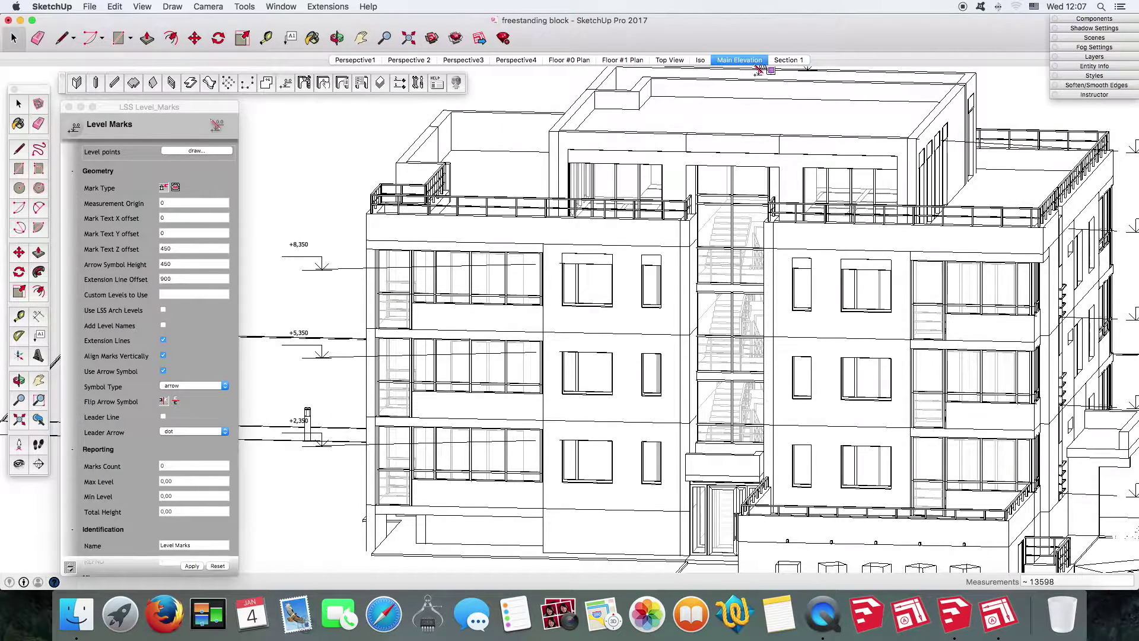
pyautogui.click(749, 62)
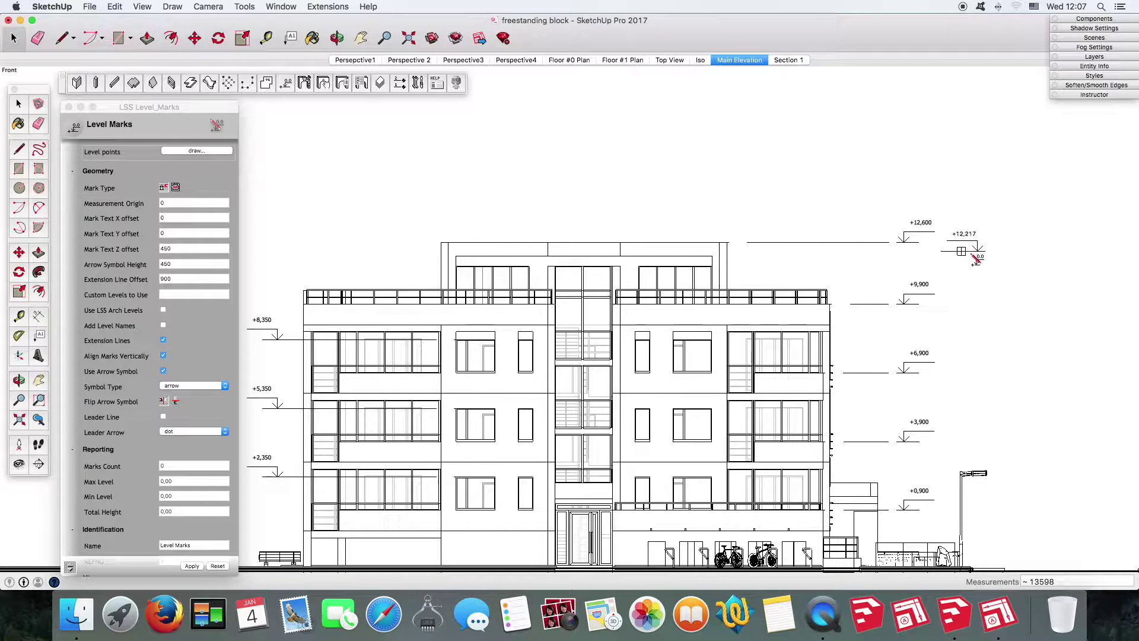
# Move the left level-mark group further left on the elevation
pyautogui.moveTo(693, 347)
pyautogui.keyDown('shift'); pyautogui.mouseDown(button='middle')
pyautogui.moveTo(739, 333)
pyautogui.moveTo(770, 295)
pyautogui.mouseUp(button='middle'); pyautogui.keyUp('shift')
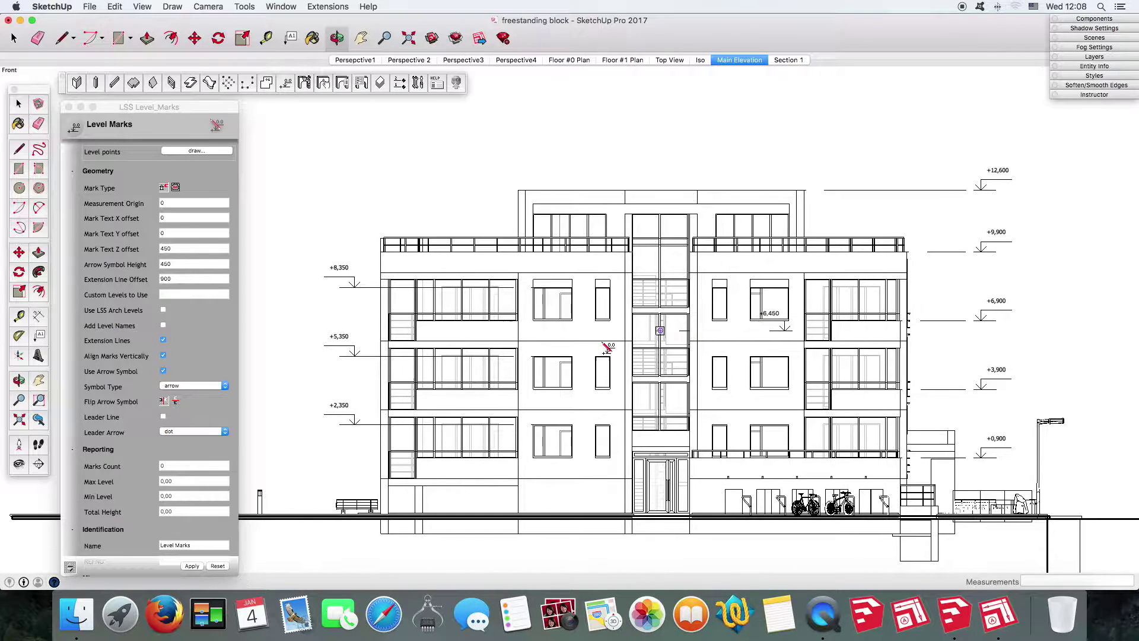
pyautogui.click(361, 289)
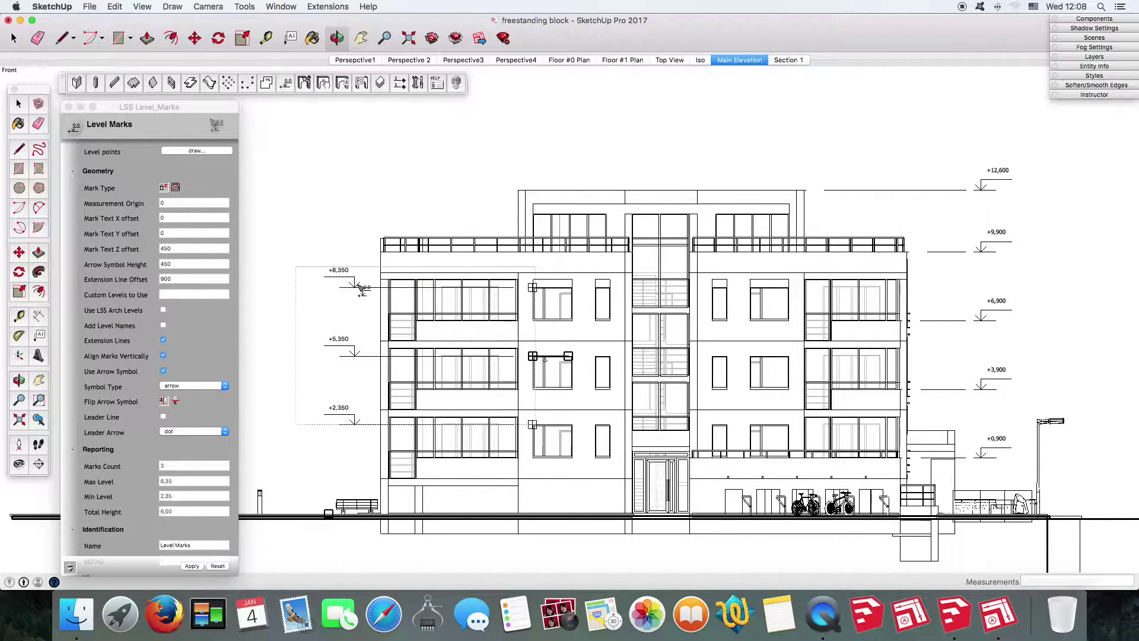
pyautogui.click(330, 514)
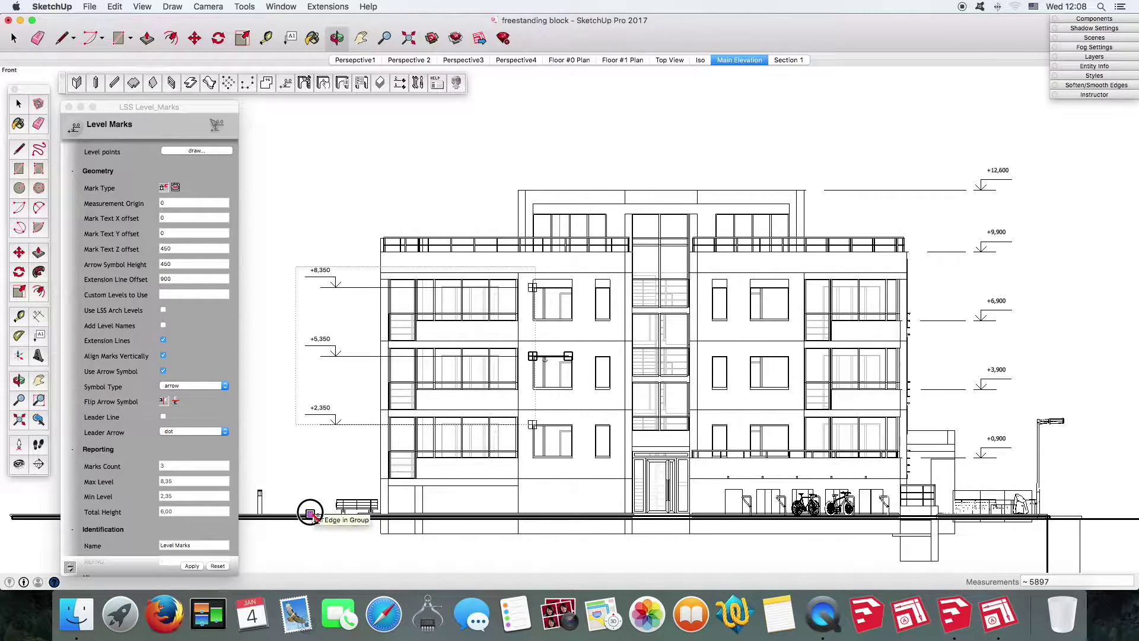
pyautogui.click(369, 347)
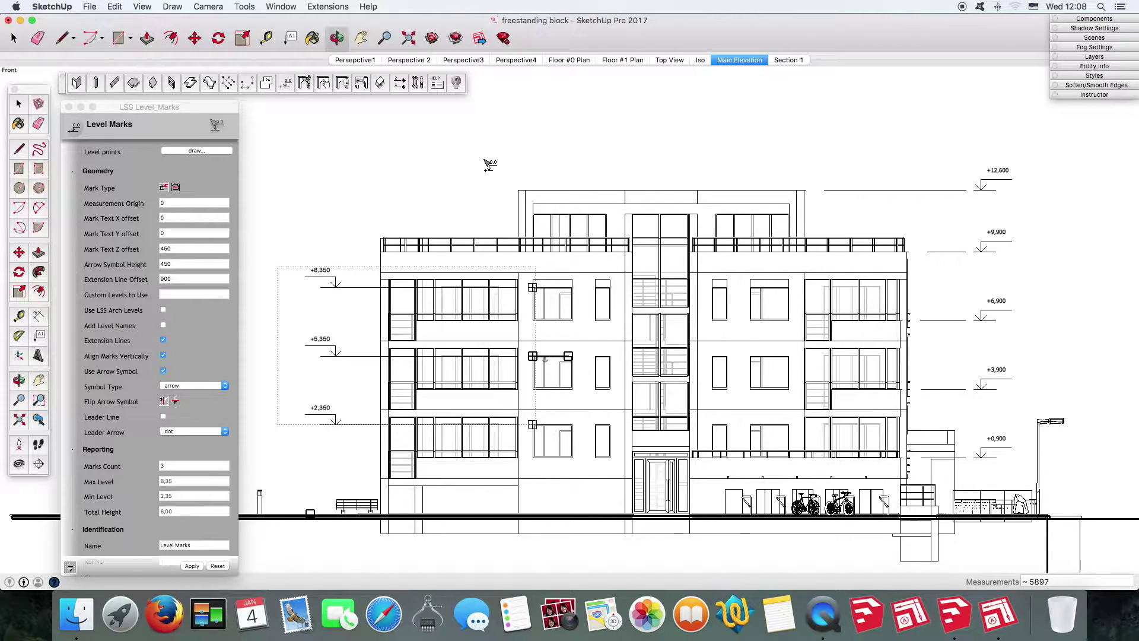
# Insert a new mark at the entrance and drag it to +1,190
pyautogui.rightClick(362, 319)
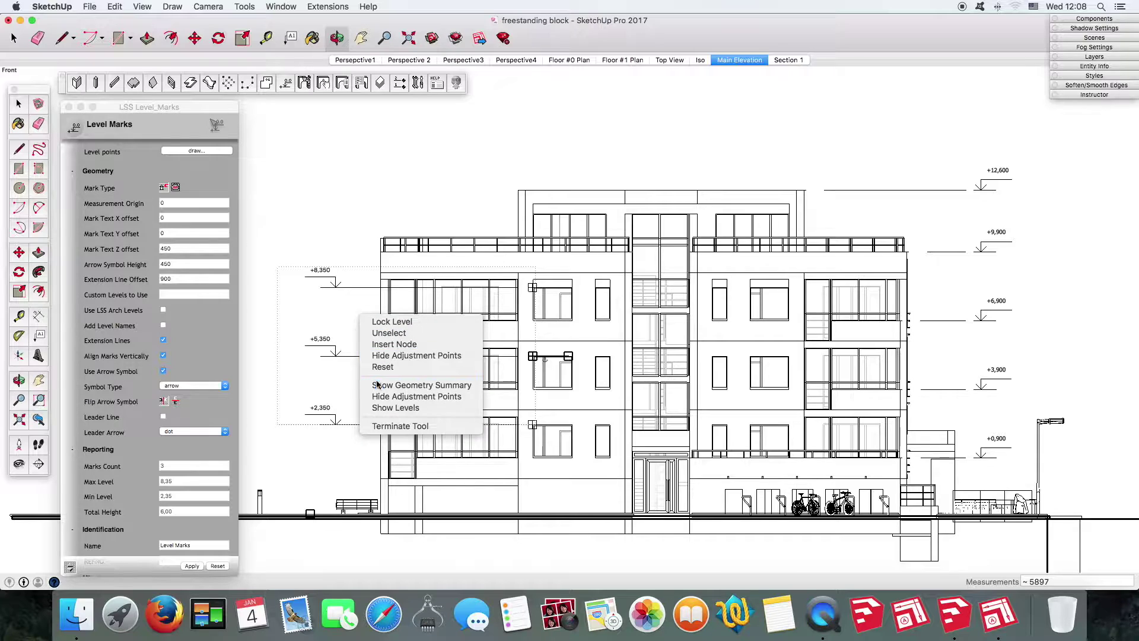
pyautogui.click(393, 346)
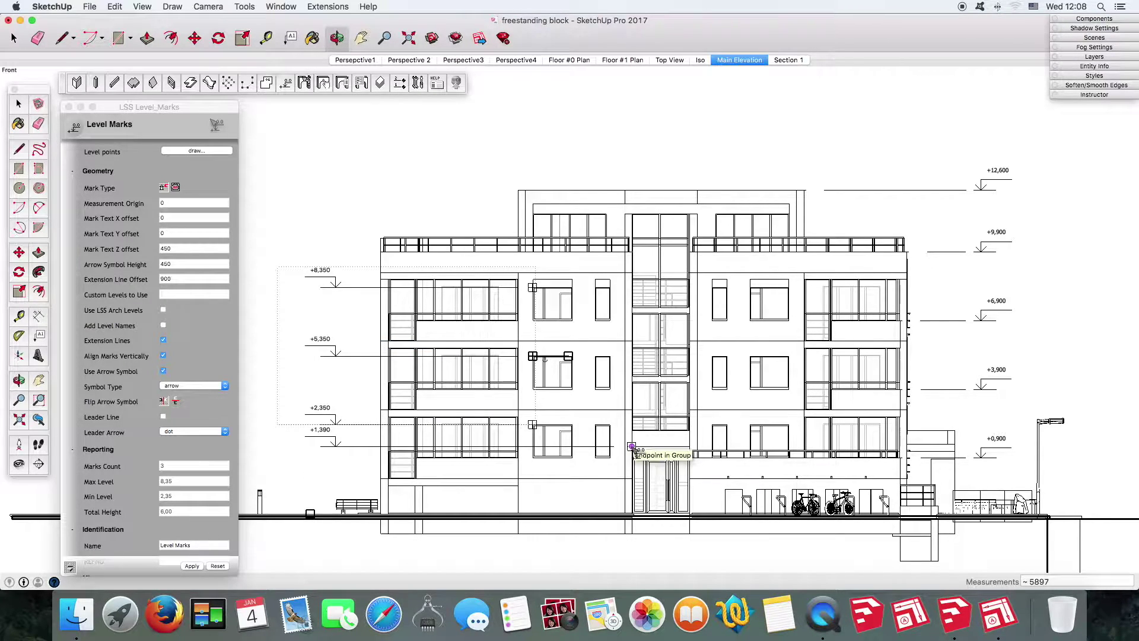
pyautogui.click(631, 447)
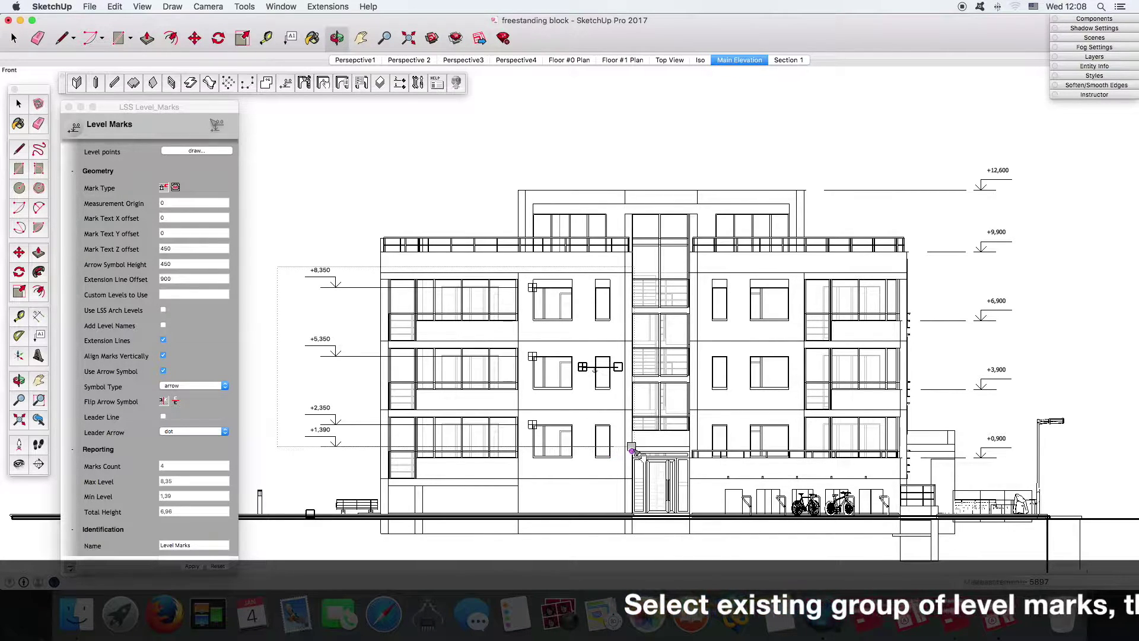
pyautogui.moveTo(634, 462); pyautogui.dragTo(642, 459)
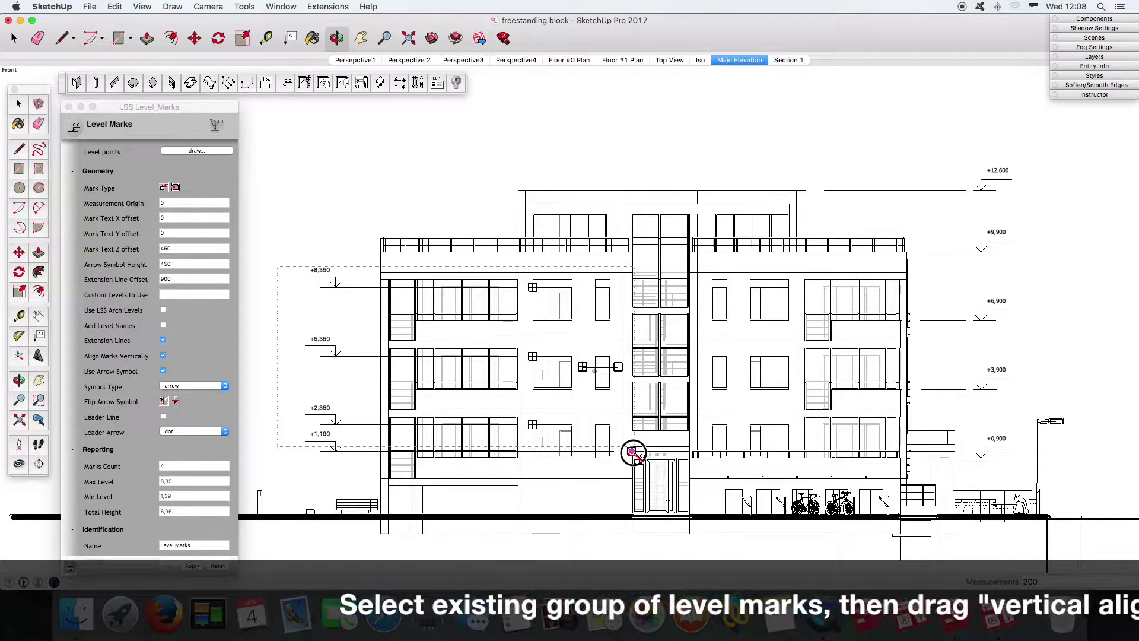
# Fix the entrance mark at +1,190 and close the Level Marks settings
pyautogui.click(640, 458)
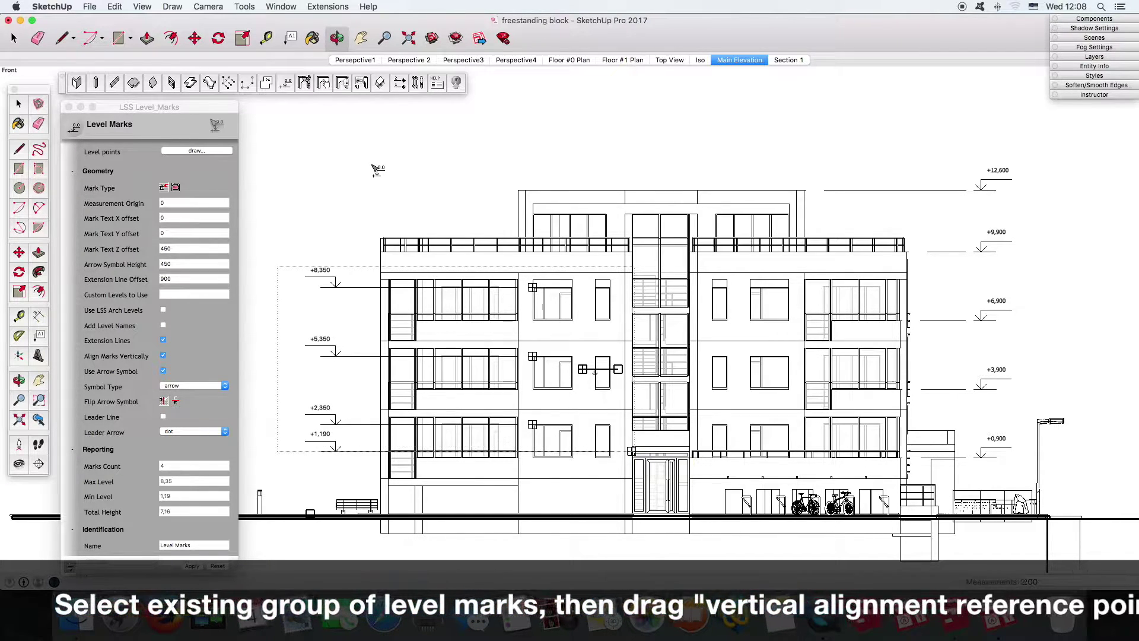
pyautogui.click(372, 167)
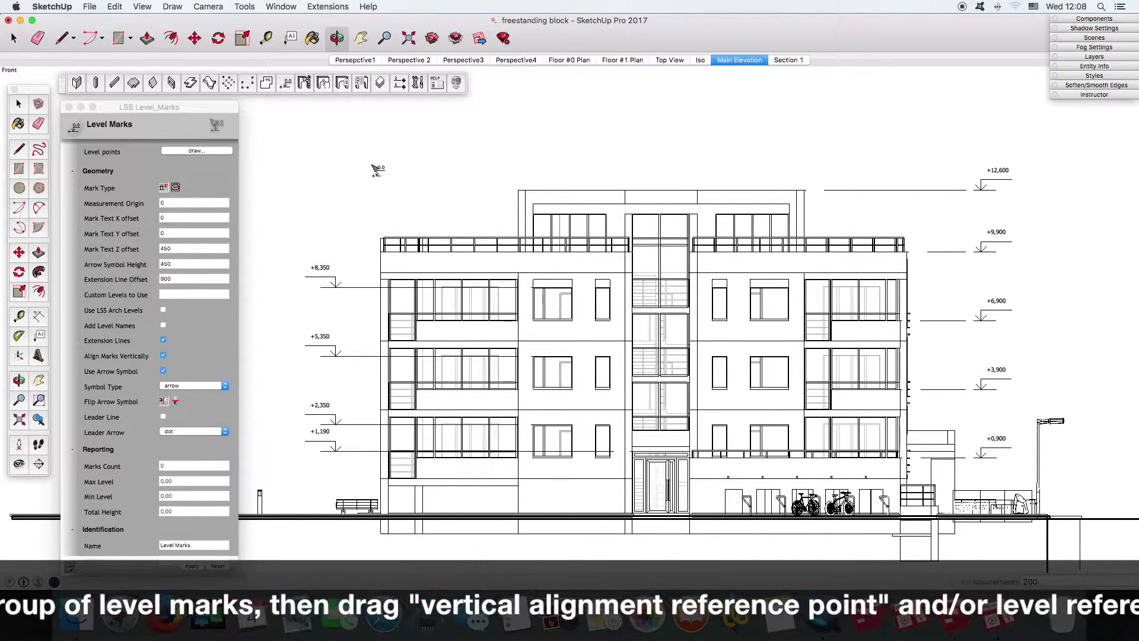
pyautogui.click(68, 107)
# Save the model and bring LayOut to the front
pyautogui.click(90, 6)
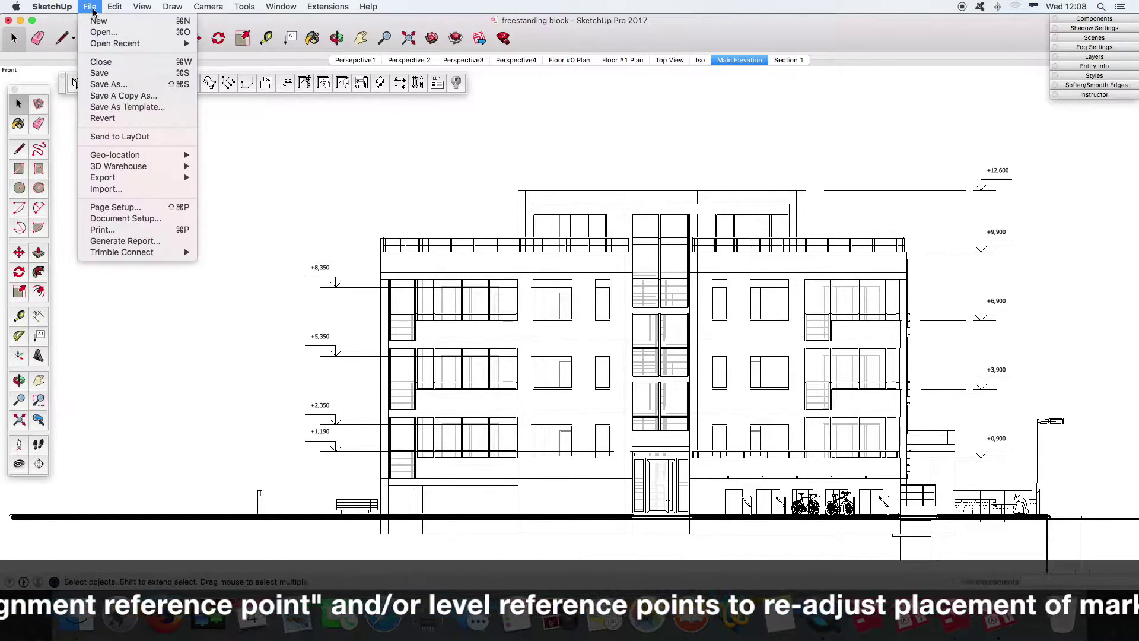
pyautogui.click(105, 78)
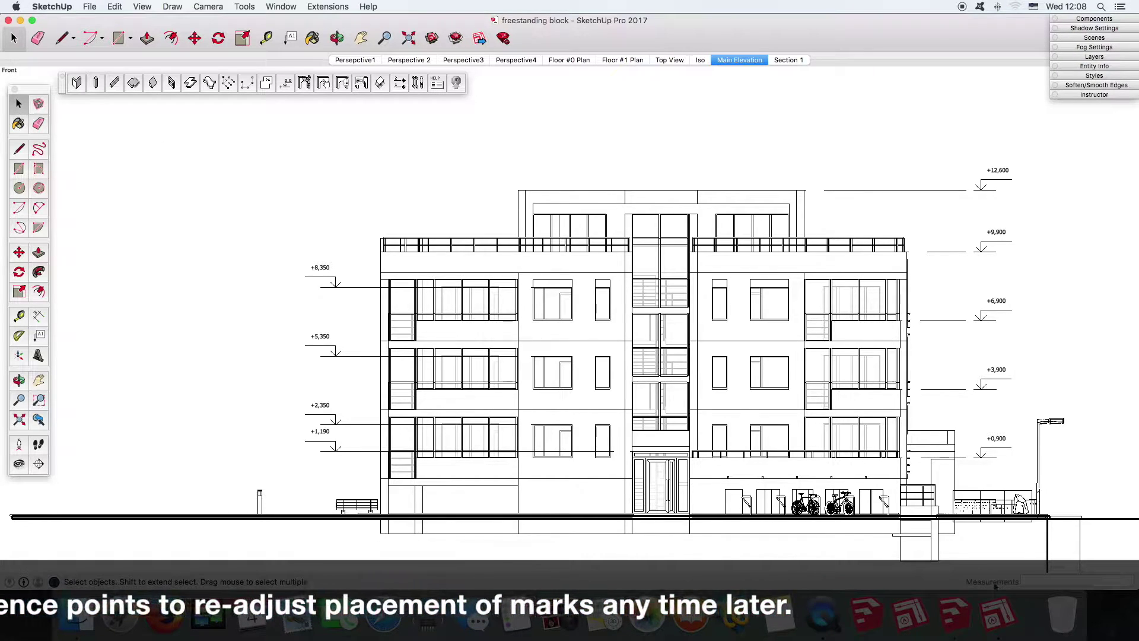
pyautogui.click(998, 612)
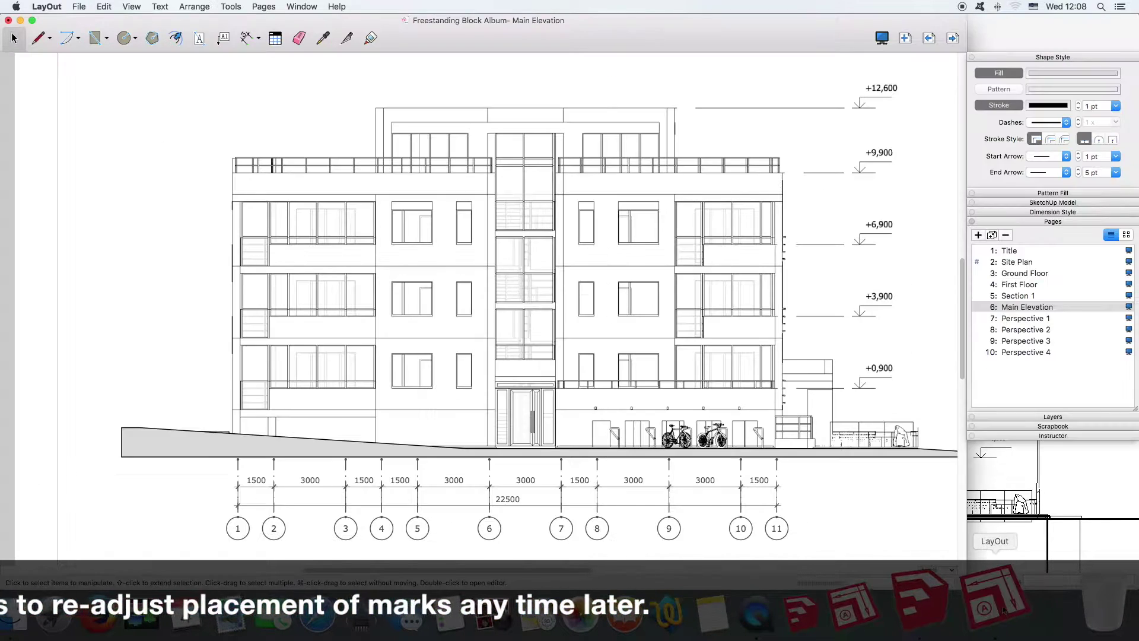
# Update the Main Elevation viewport's model reference, then show the Section 1 scene in SketchUp
pyautogui.rightClick(665, 206)
pyautogui.click(706, 345)
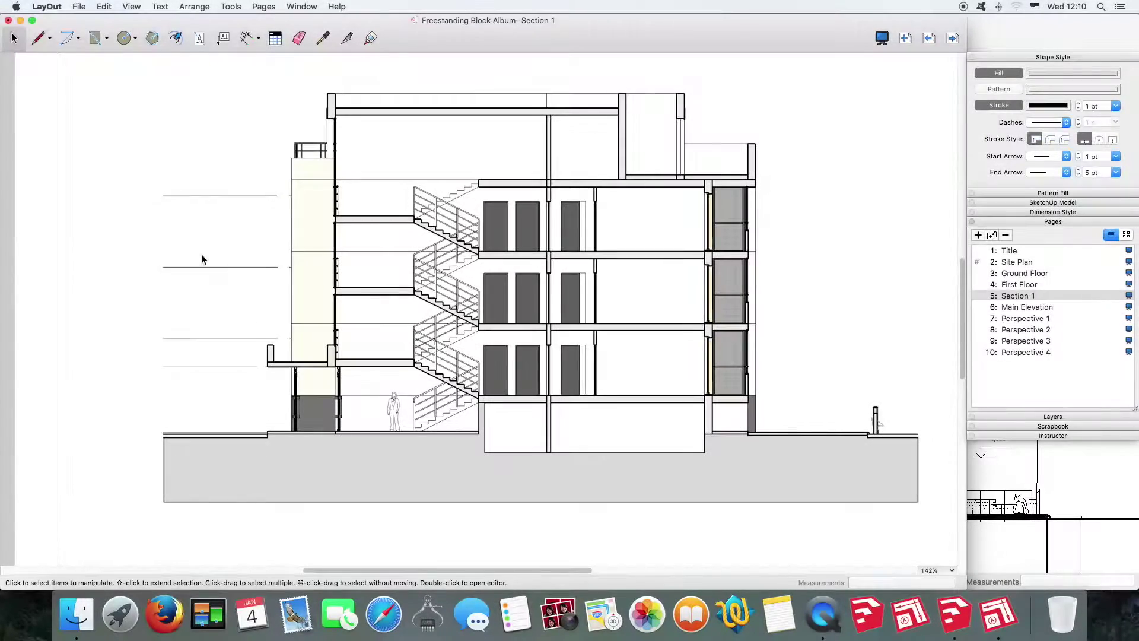
pyautogui.click(968, 617)
pyautogui.click(789, 60)
pyautogui.click(1052, 57)
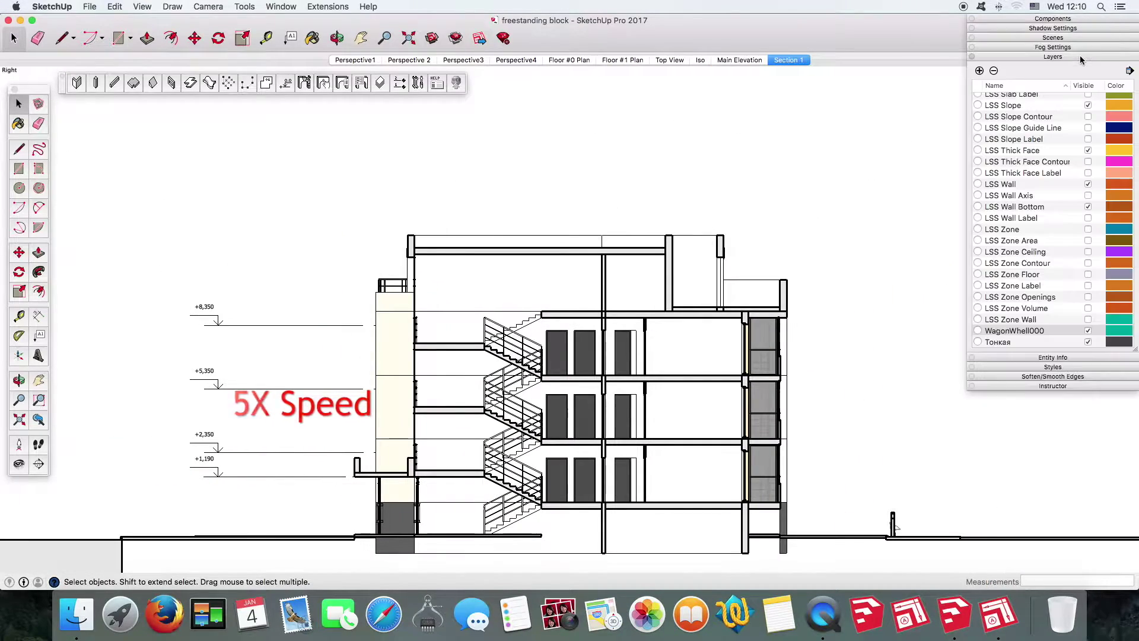
# Create layers named for the Main Elevation and 'Section 1 Level Marks' level marks
pyautogui.write('Main Elevation Level Mar')
pyautogui.press('Return')
pyautogui.click(979, 71)
pyautogui.write('Section 1 Level')
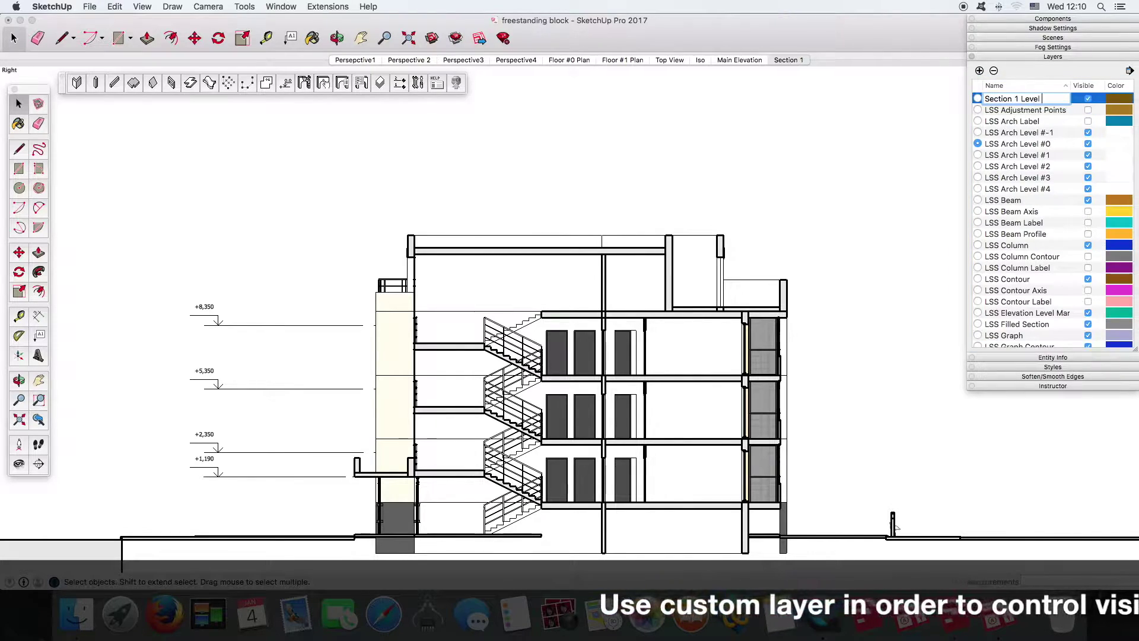
pyautogui.write(' Marks')
pyautogui.press('Return')
# In Main Elevation, assign the level marks to their custom layer
pyautogui.click(742, 61)
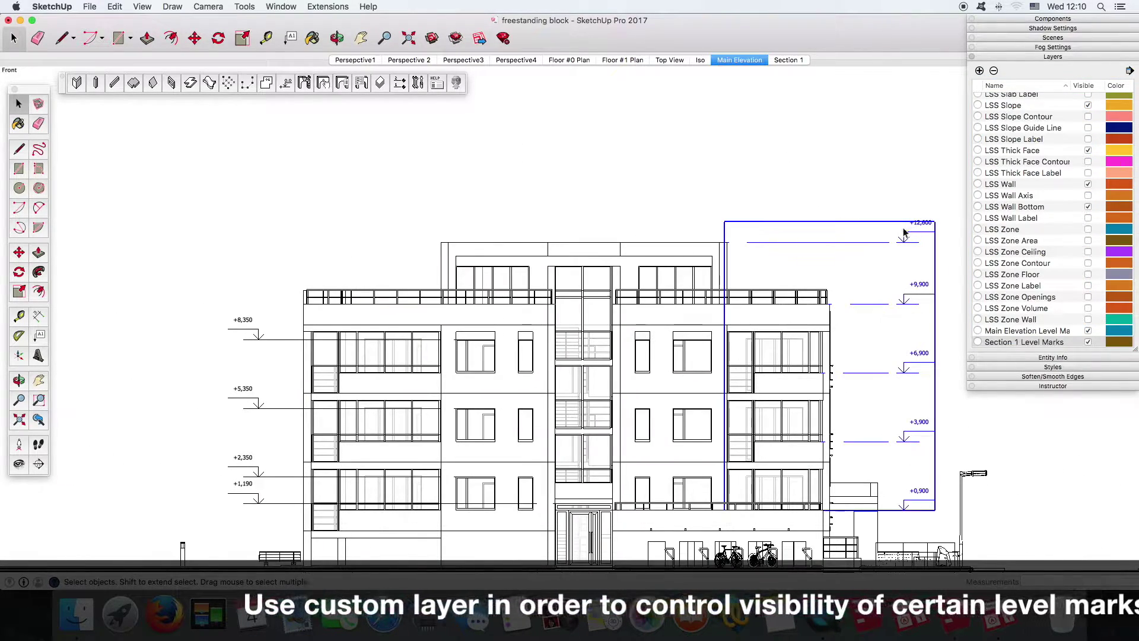
pyautogui.scroll(-5, 1044, 356)
pyautogui.click(1087, 457)
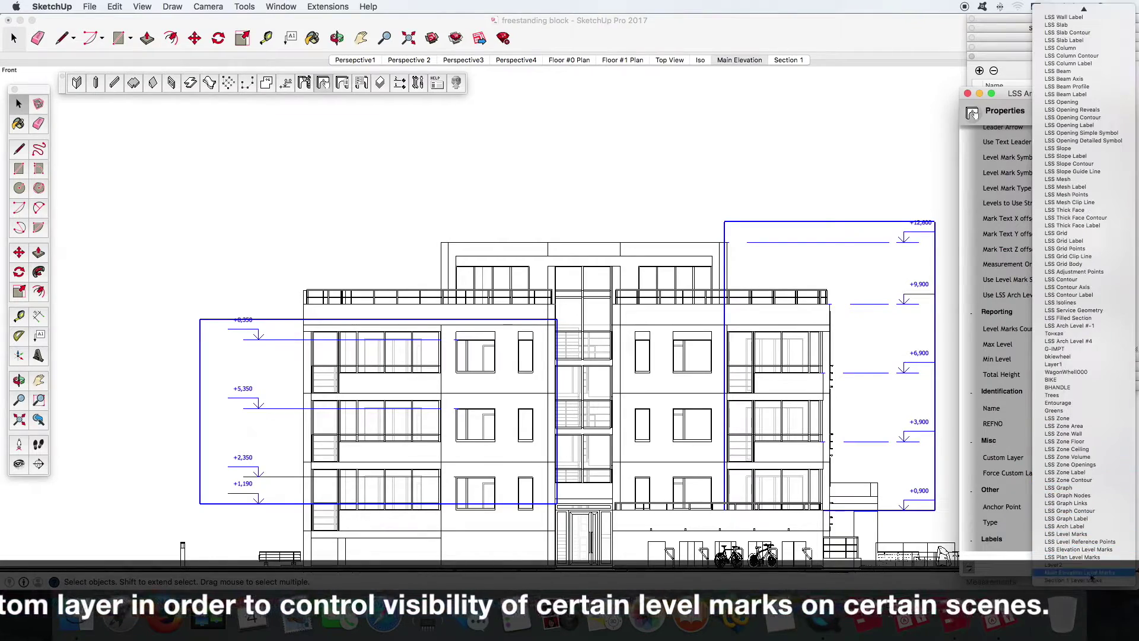
pyautogui.click(967, 93)
# Hide the elevation marks layer in Section 1, update the scene, and save
pyautogui.click(789, 60)
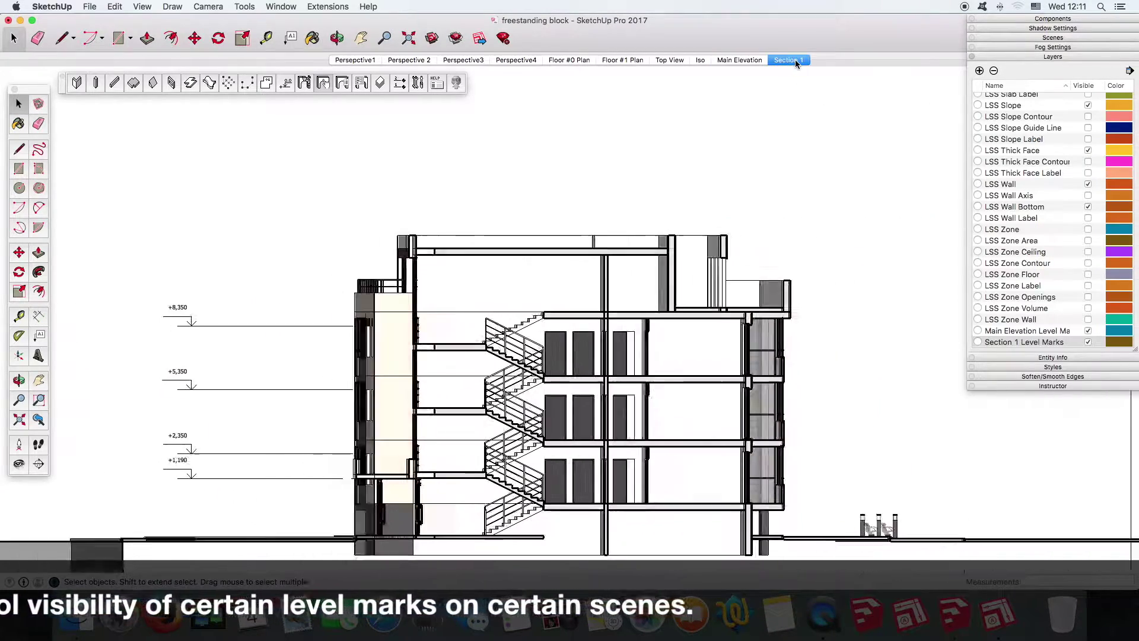
pyautogui.click(1087, 330)
pyautogui.rightClick(789, 60)
pyautogui.click(818, 132)
pyautogui.click(90, 6)
pyautogui.click(101, 72)
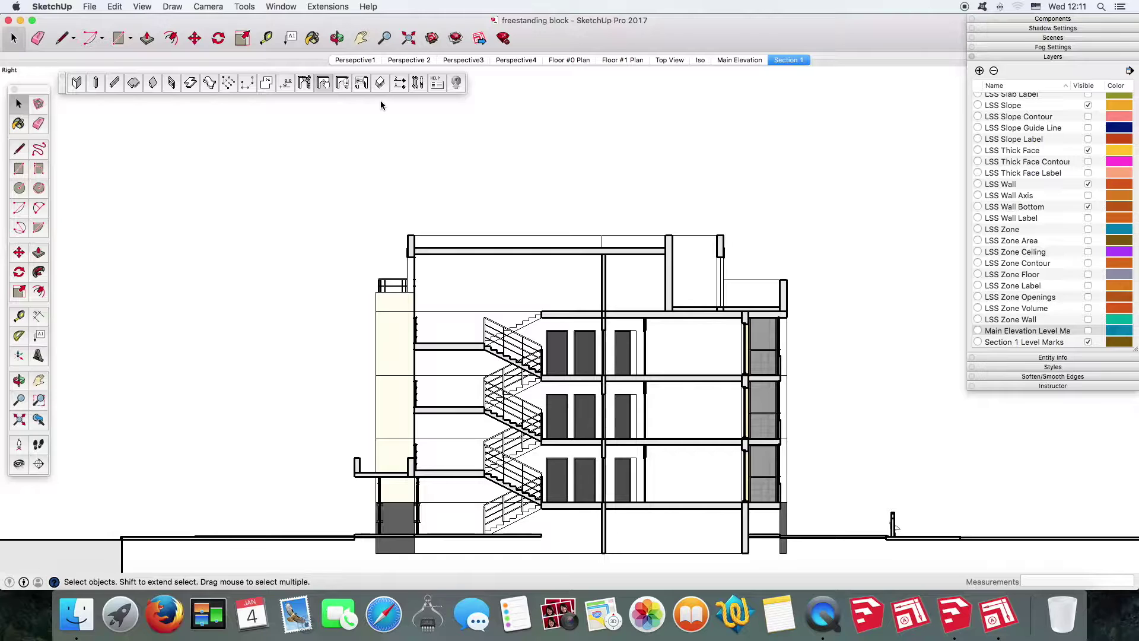
# Open the LSS Level Marks settings in SketchUp
pyautogui.click(287, 84)
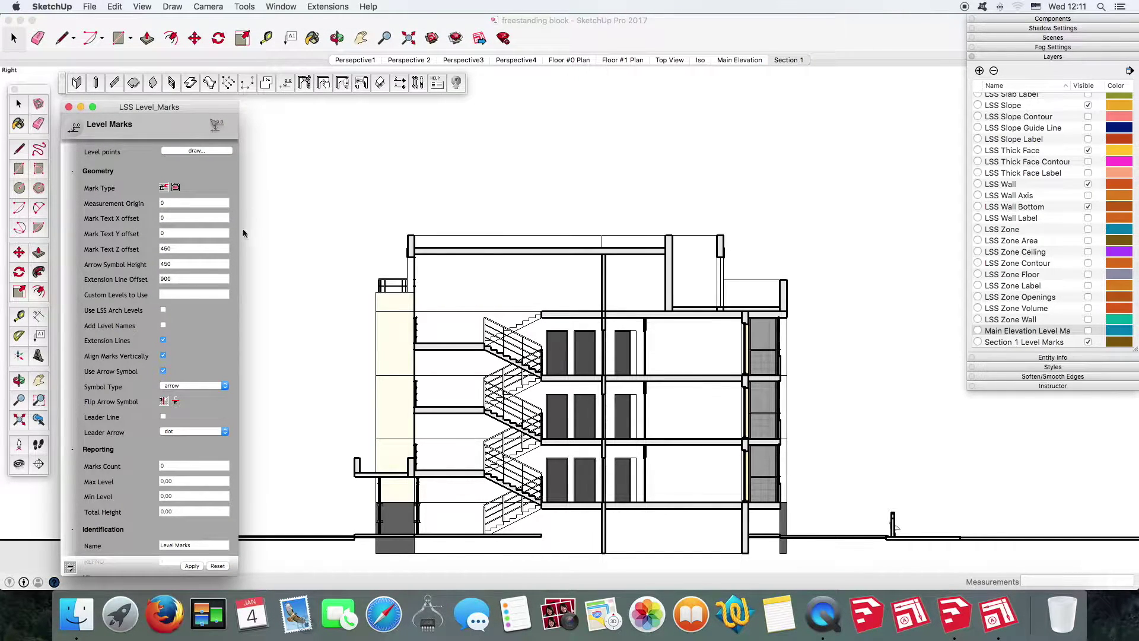
# Tick Use LSS Arch Levels so marks follow the floor levels from 0,000 to 12,000
pyautogui.click(164, 310)
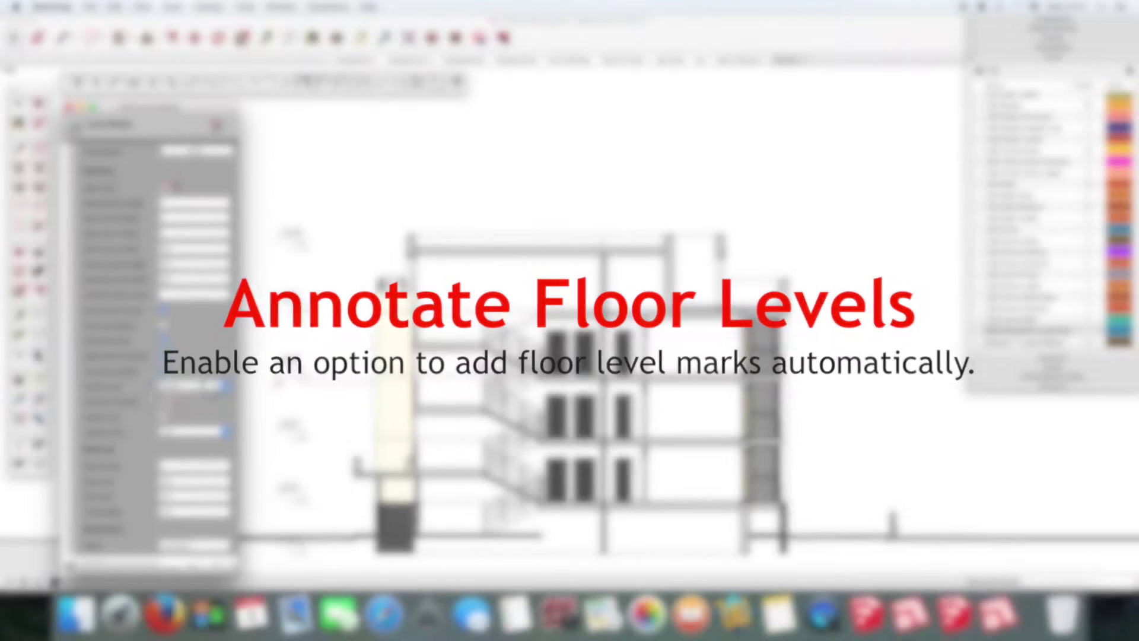
# Place circle-symbol level marks with flipped arrows and floor names from ground to the top point
pyautogui.click(207, 392)
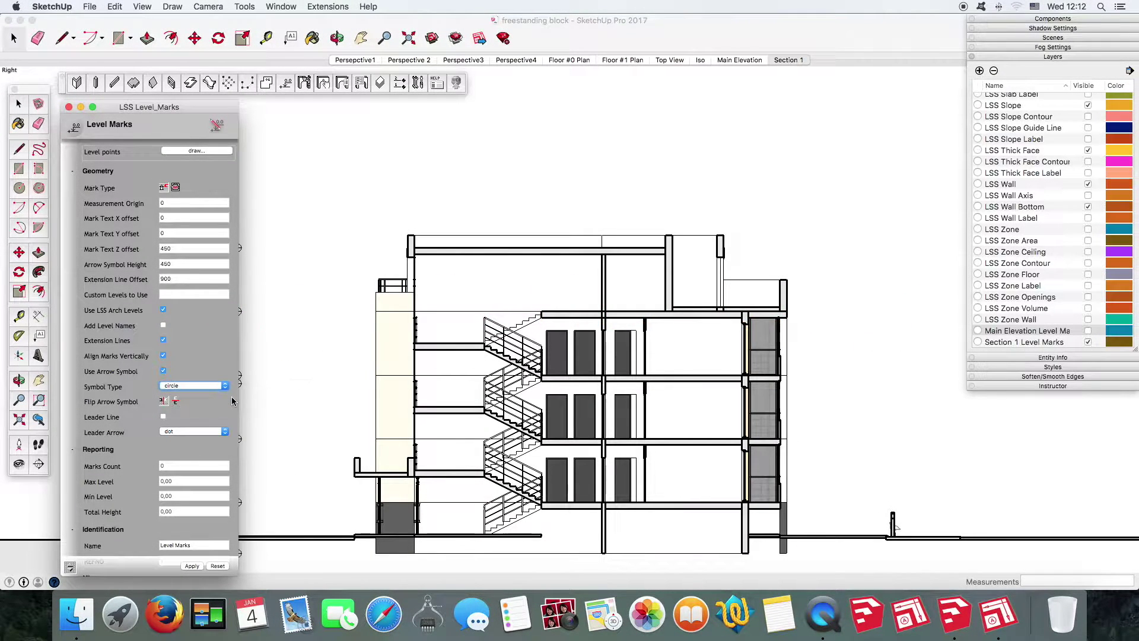
pyautogui.click(166, 403)
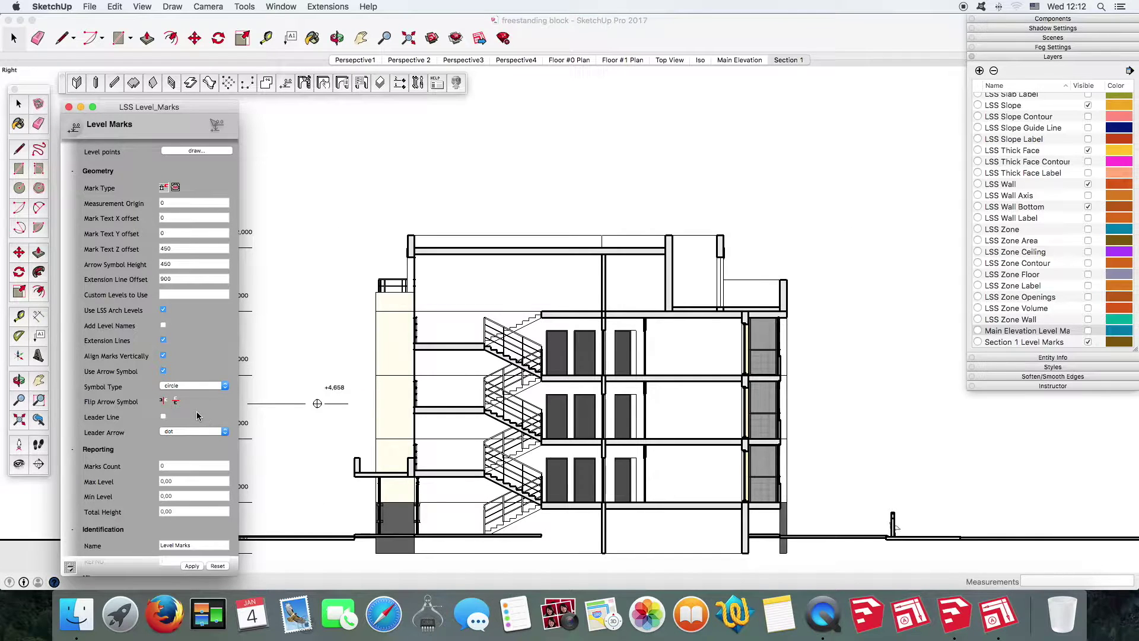
pyautogui.click(163, 326)
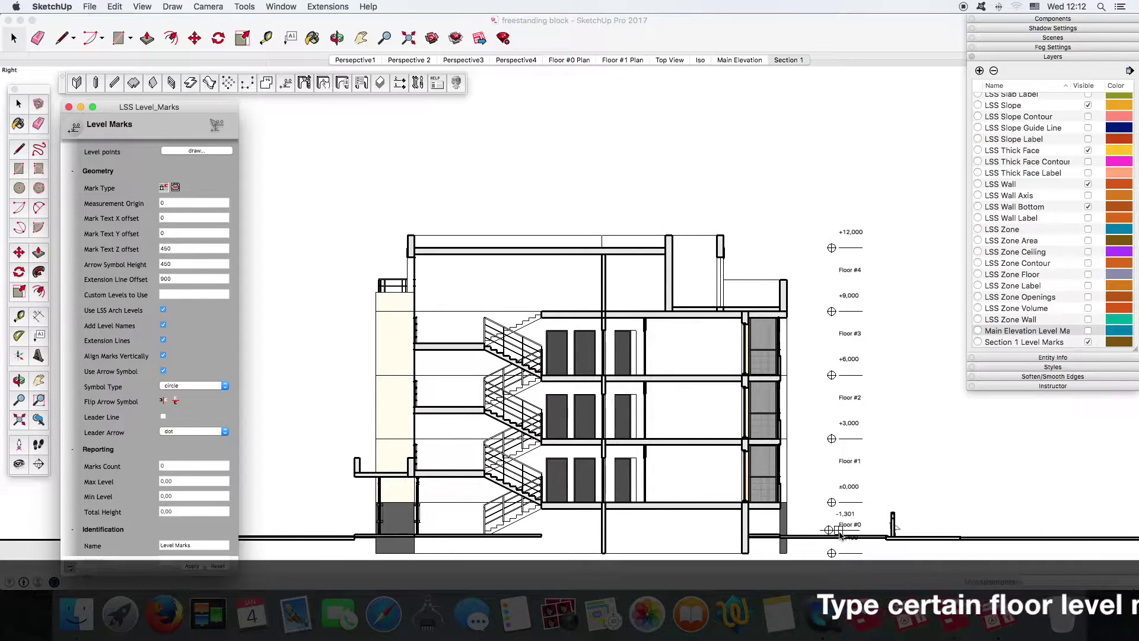
pyautogui.click(833, 536)
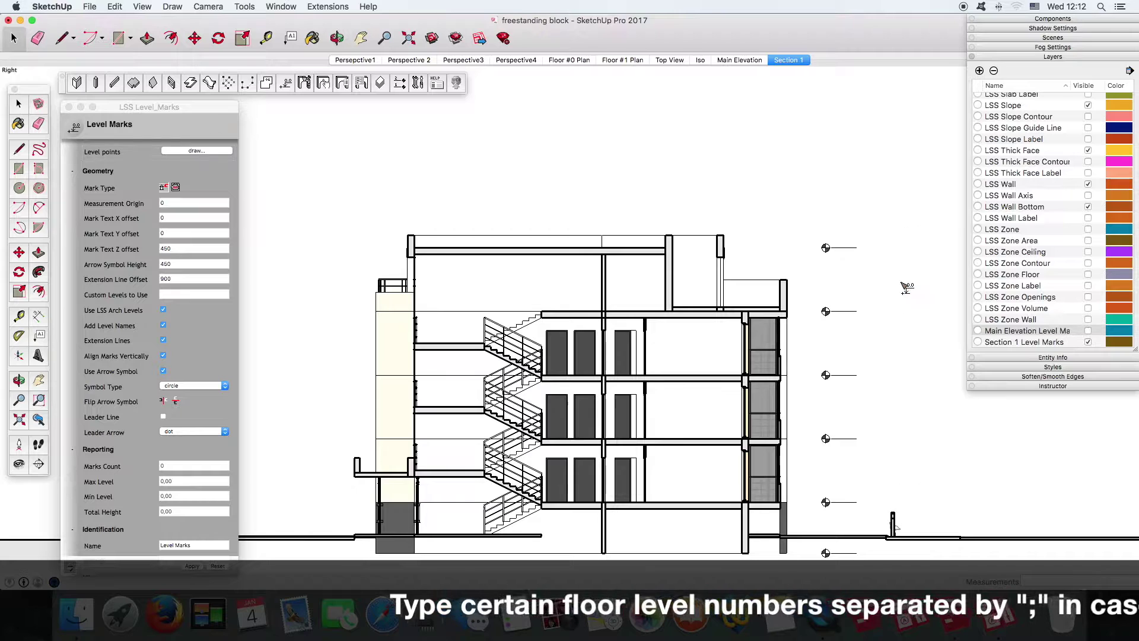
pyautogui.click(833, 248)
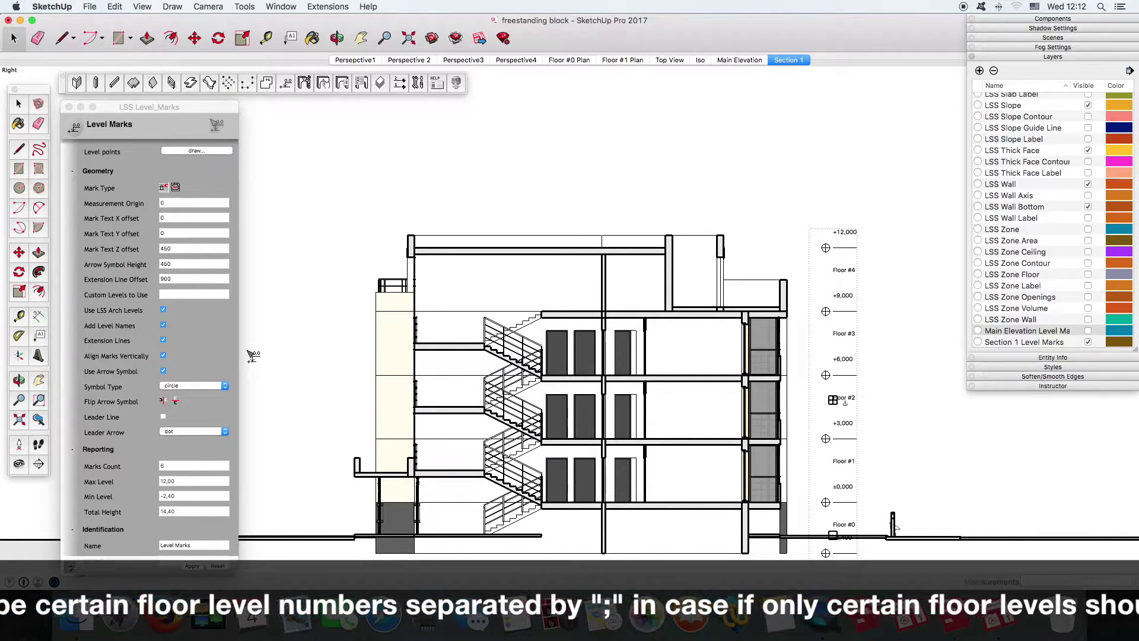
# Change the mark text Z offset from 450 to 0 and apply it
pyautogui.click(182, 249)
pyautogui.moveTo(181, 250); pyautogui.dragTo(143, 253)
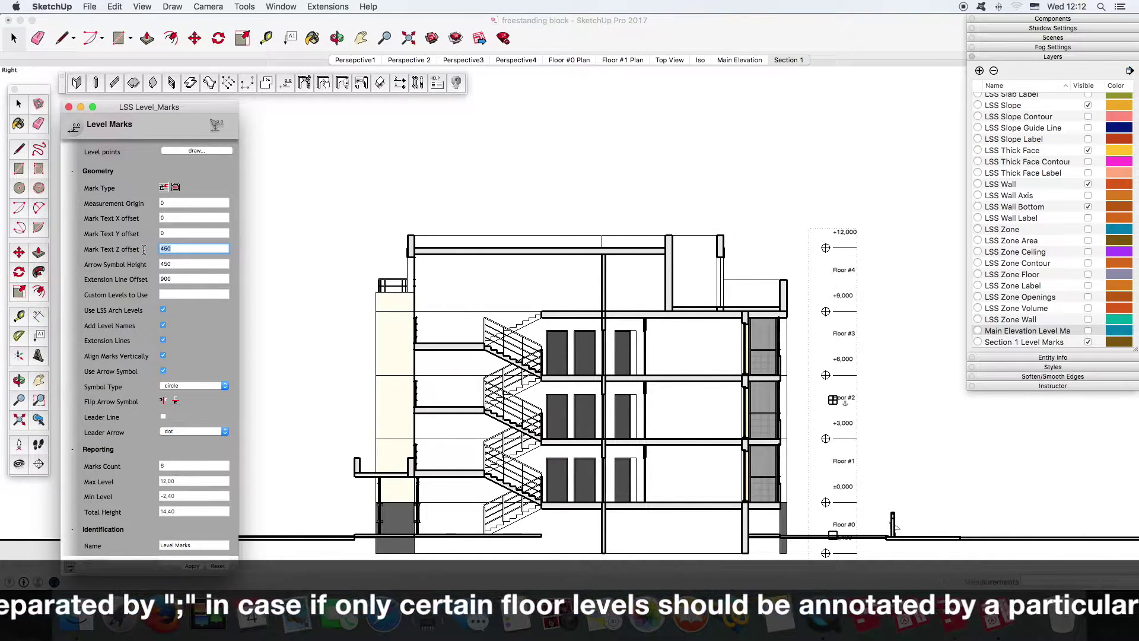
pyautogui.write('0')
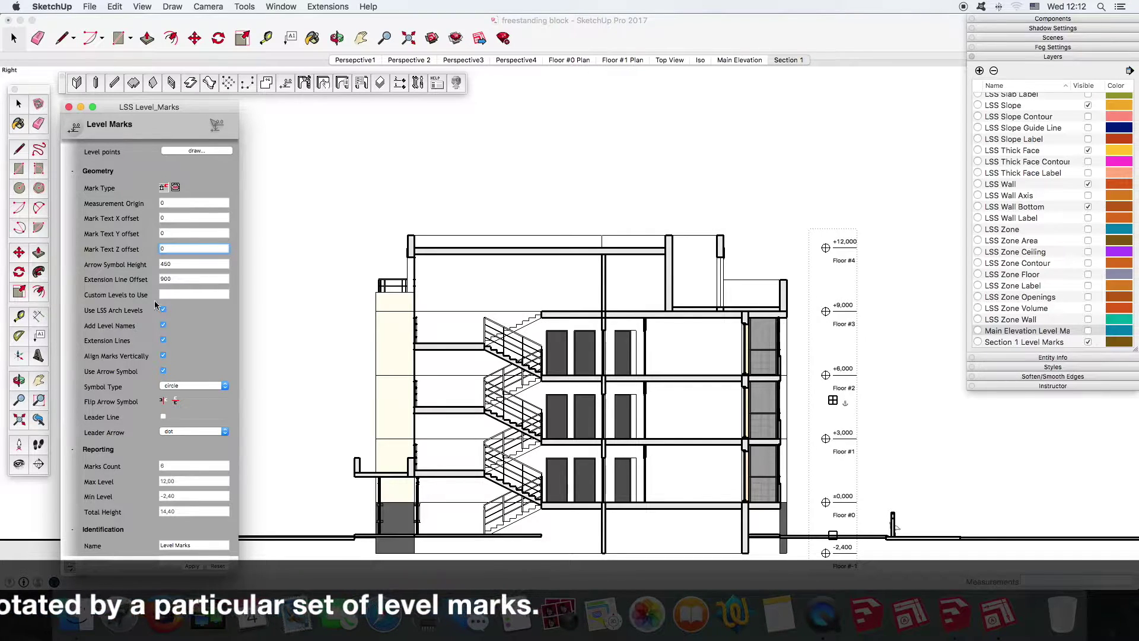
pyautogui.click(192, 567)
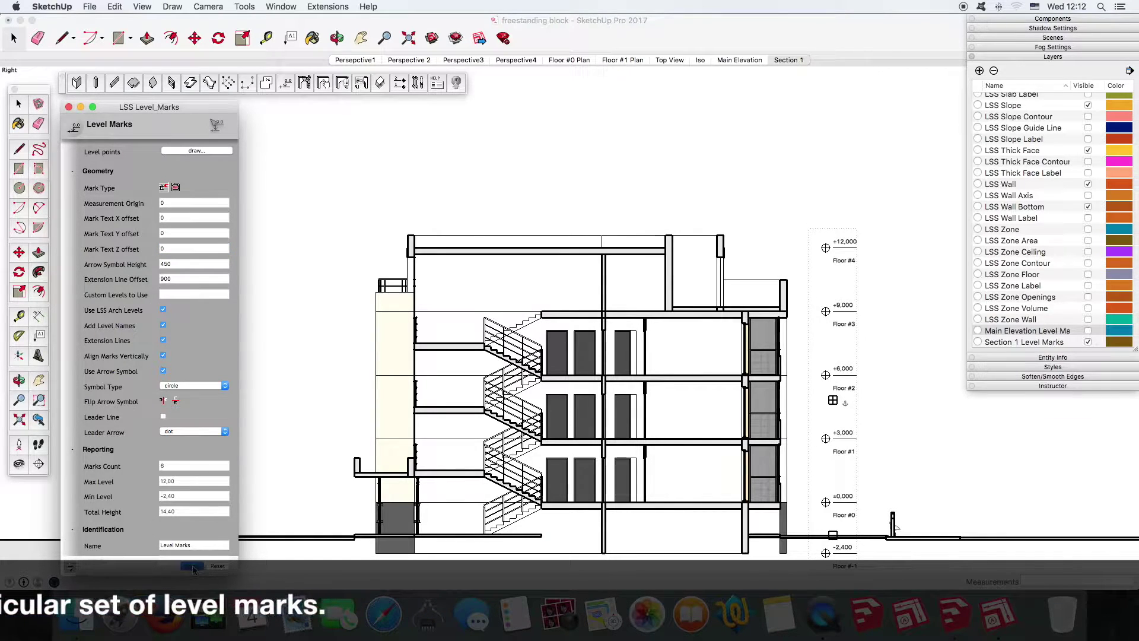
pyautogui.click(343, 173)
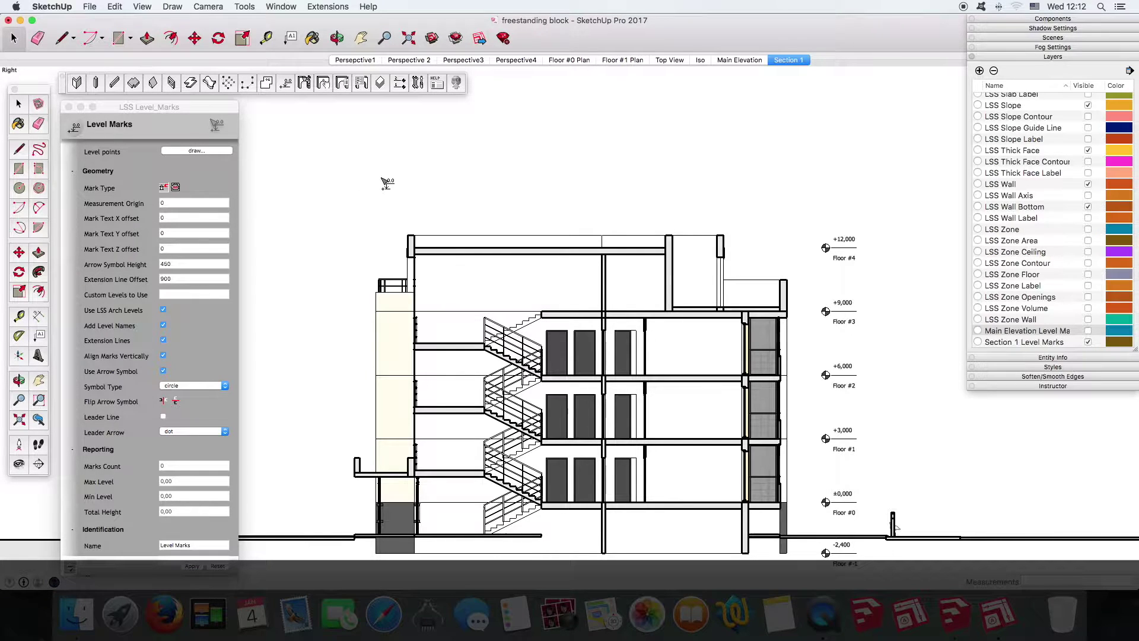
# Restrict the selected level marks to custom levels 0;1;2;3, apply, and open the LSS Levels table
pyautogui.click(838, 252)
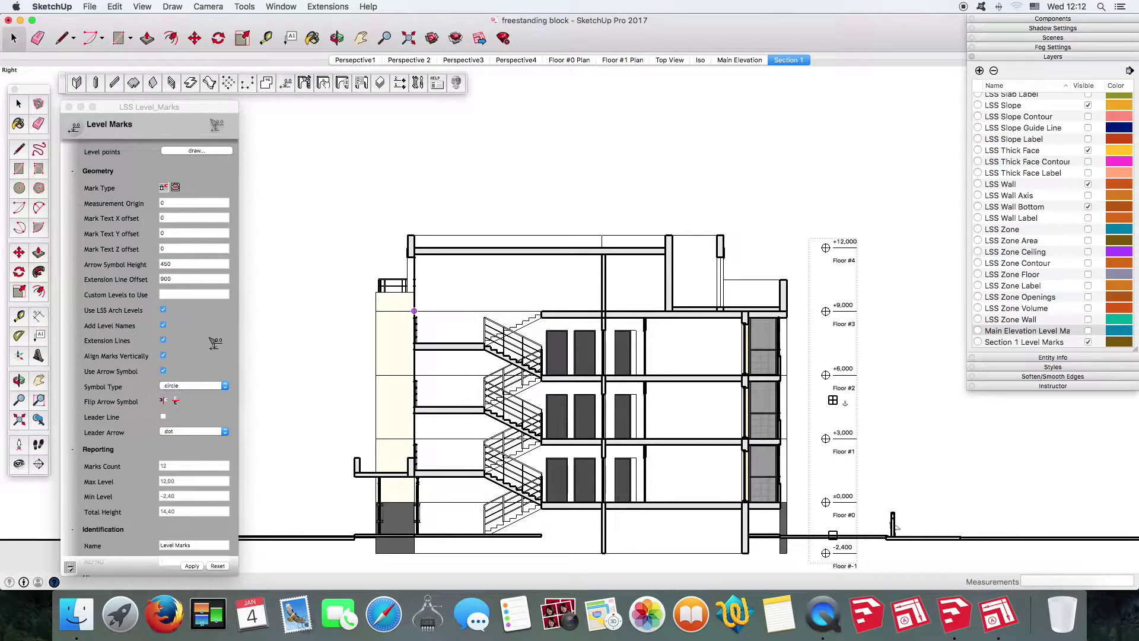
pyautogui.click(174, 295)
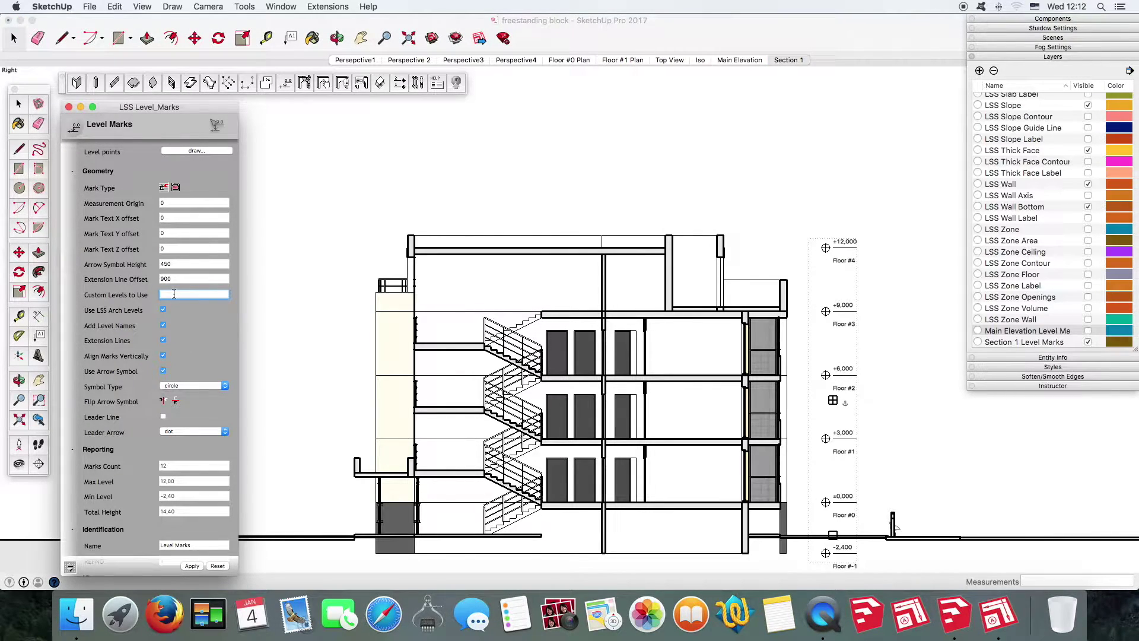
pyautogui.write('0;')
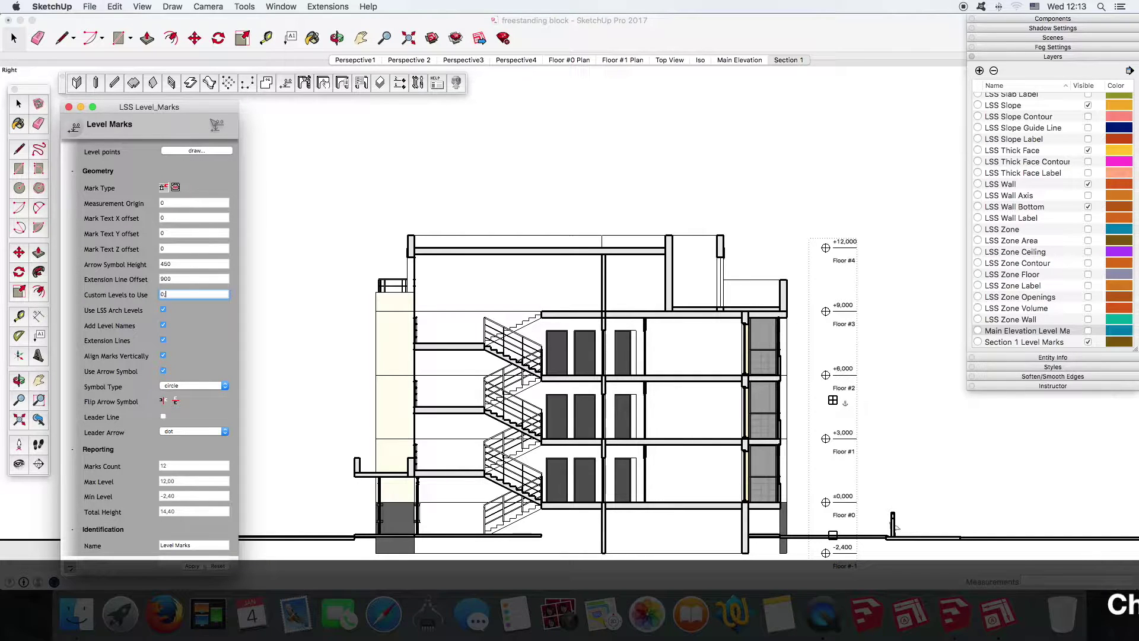
pyautogui.write('1;2;')
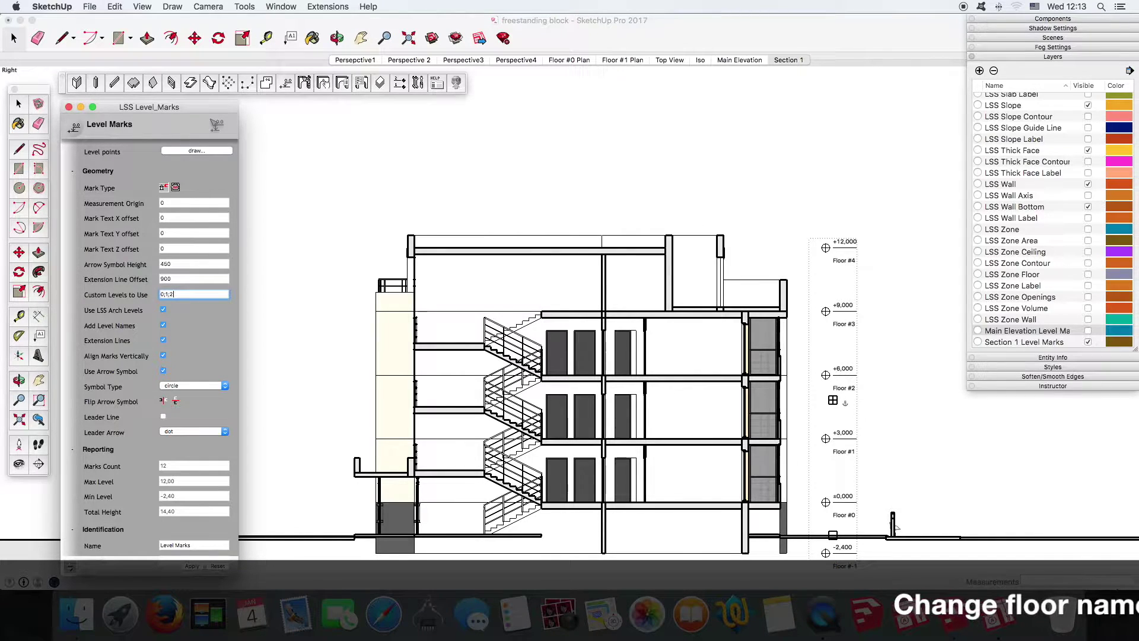
pyautogui.write('3')
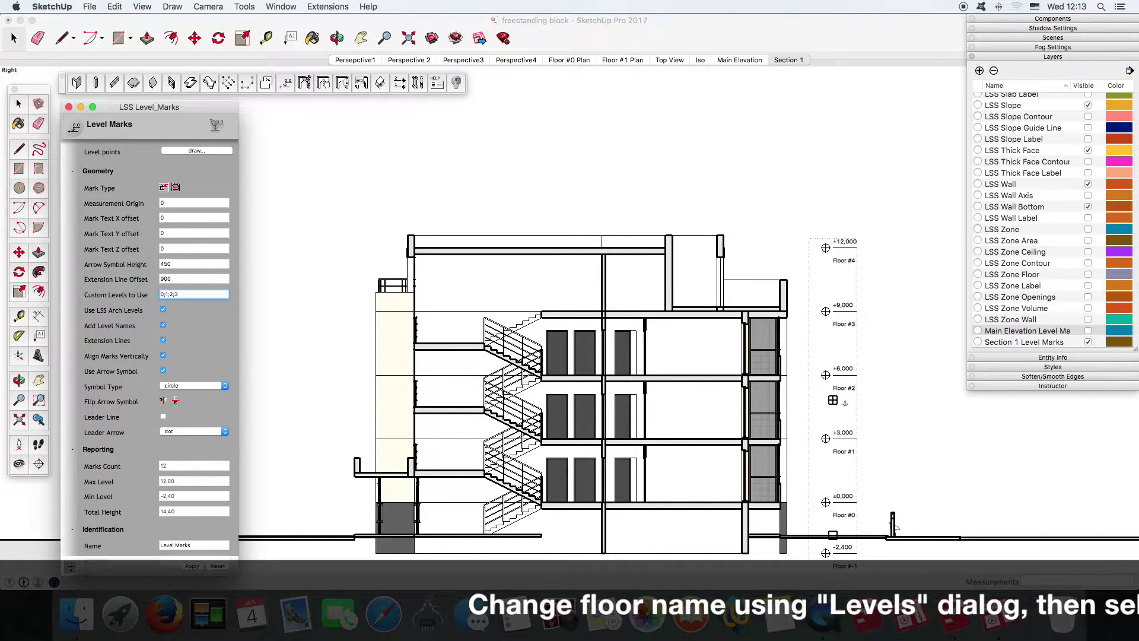
pyautogui.press('Return')
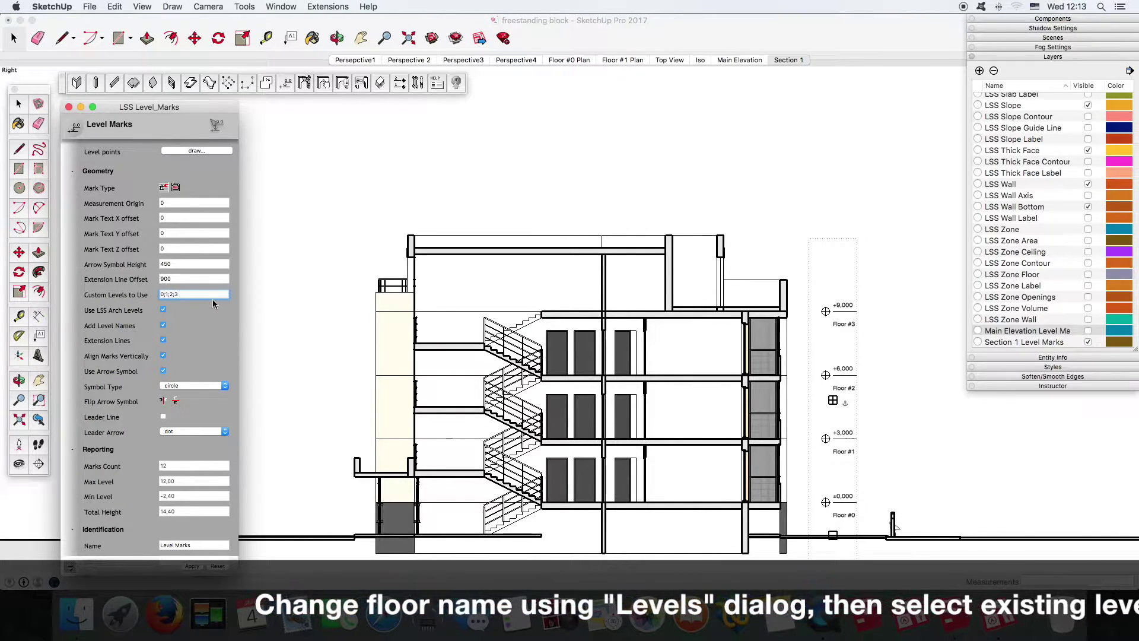
pyautogui.click(191, 566)
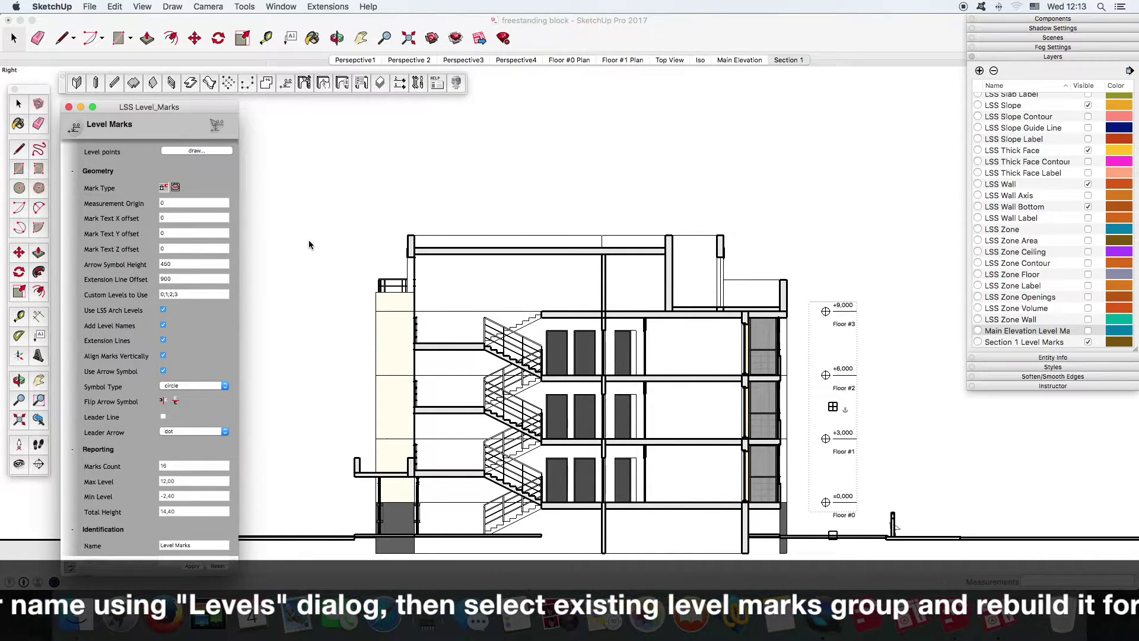
pyautogui.click(69, 107)
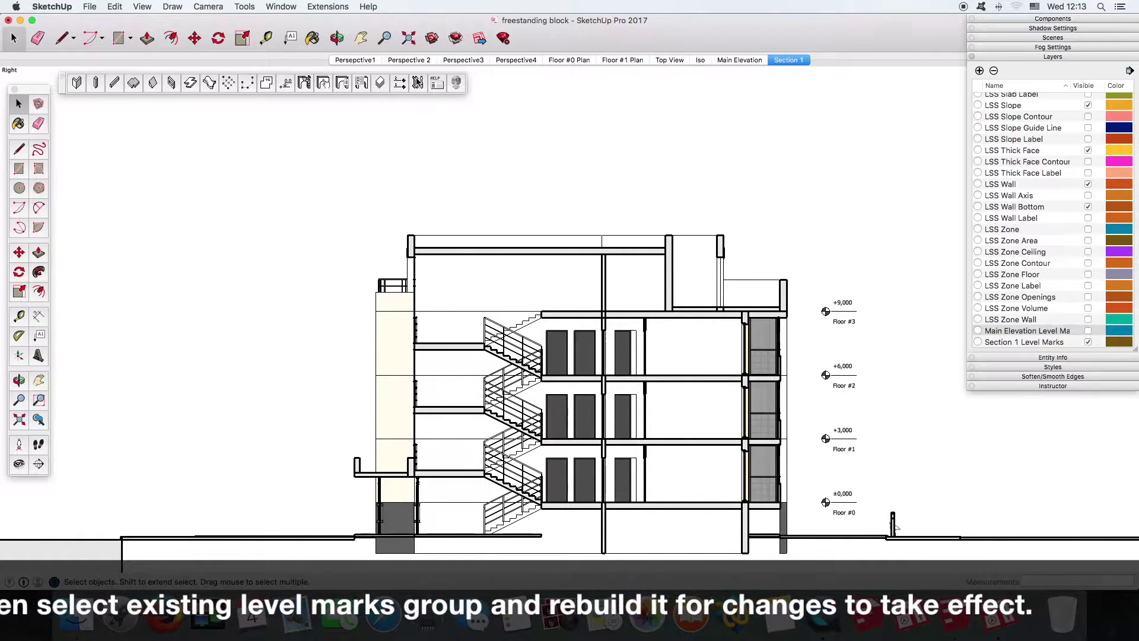
pyautogui.click(400, 84)
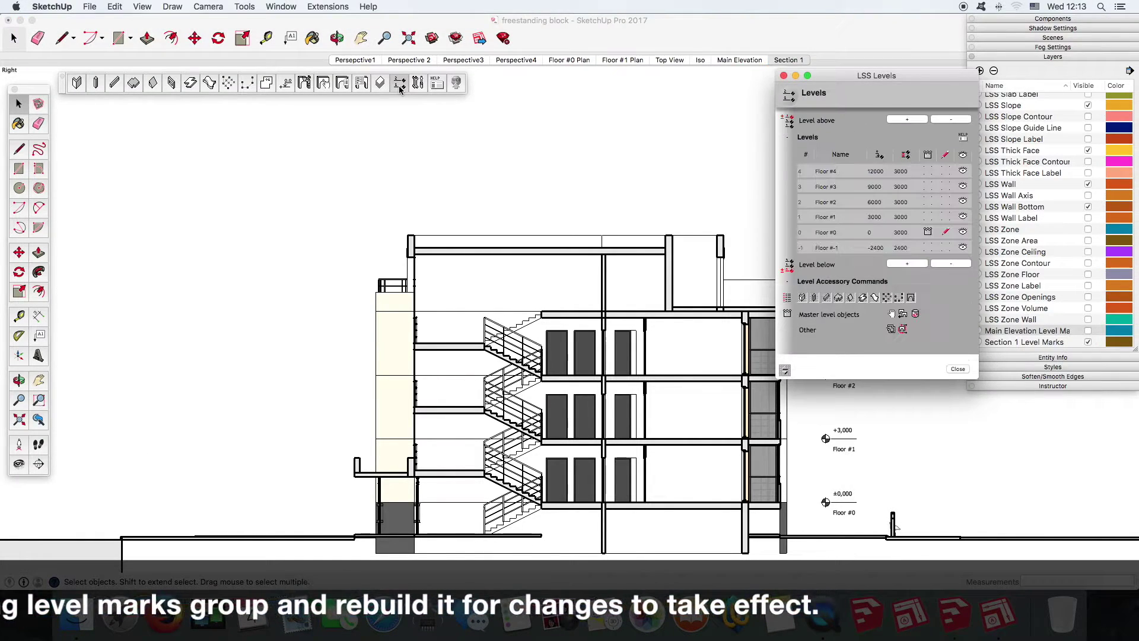
# Rename level Floor #0 to Ground Floor in the LSS Levels table and close it
pyautogui.click(839, 232)
pyautogui.write('Ground')
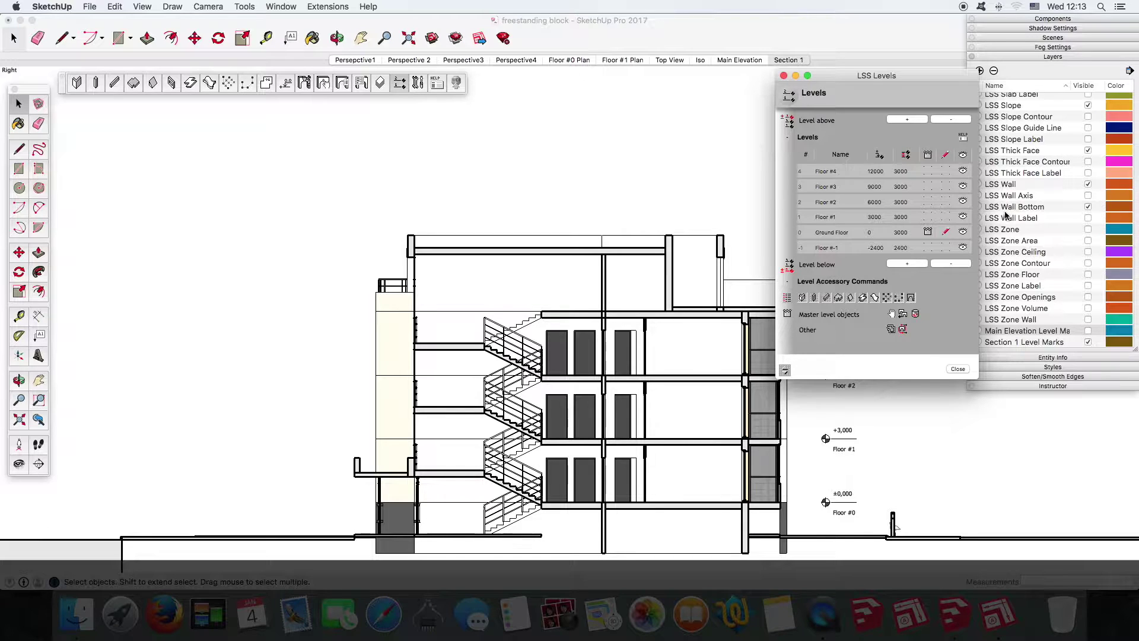
pyautogui.click(957, 369)
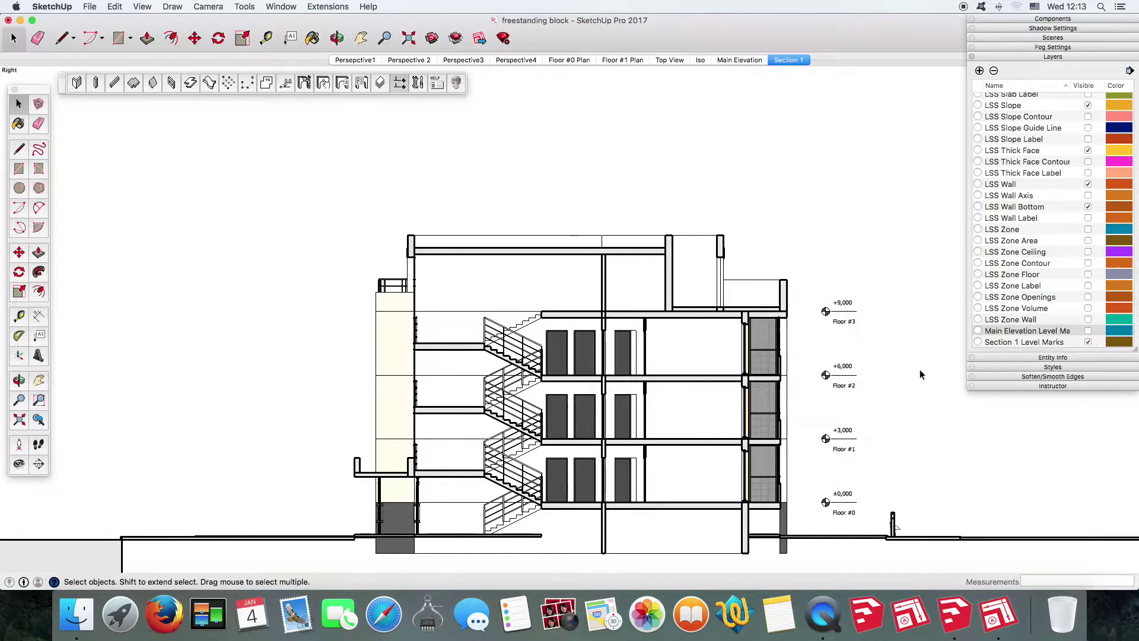
# Rebuild the selected level marks group so it picks up the Ground Floor name
pyautogui.click(833, 318)
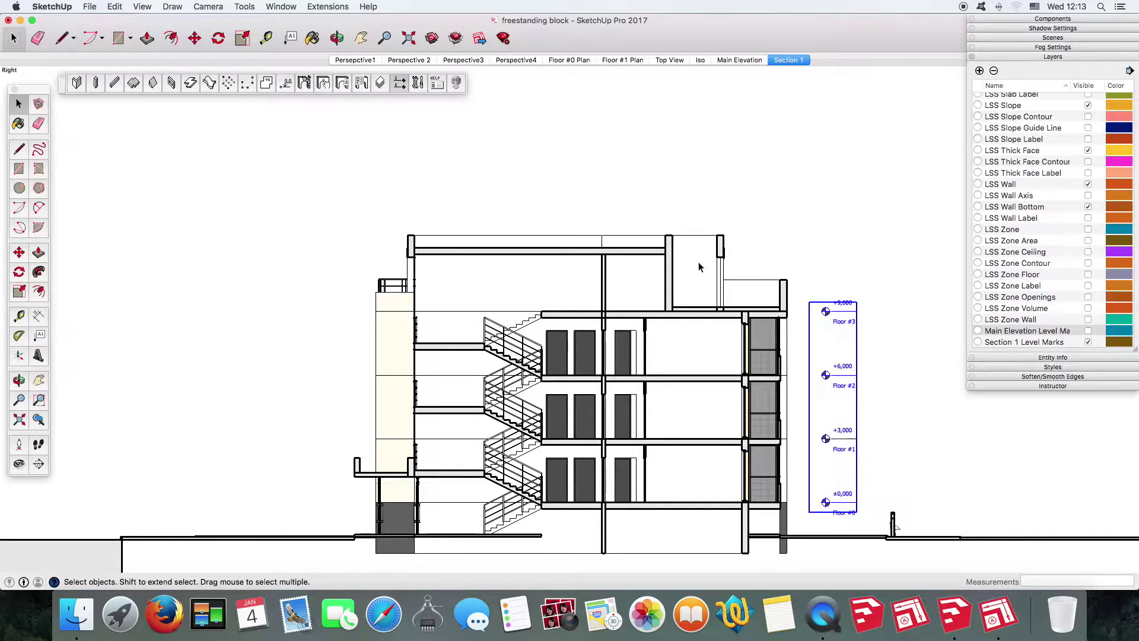
pyautogui.click(307, 83)
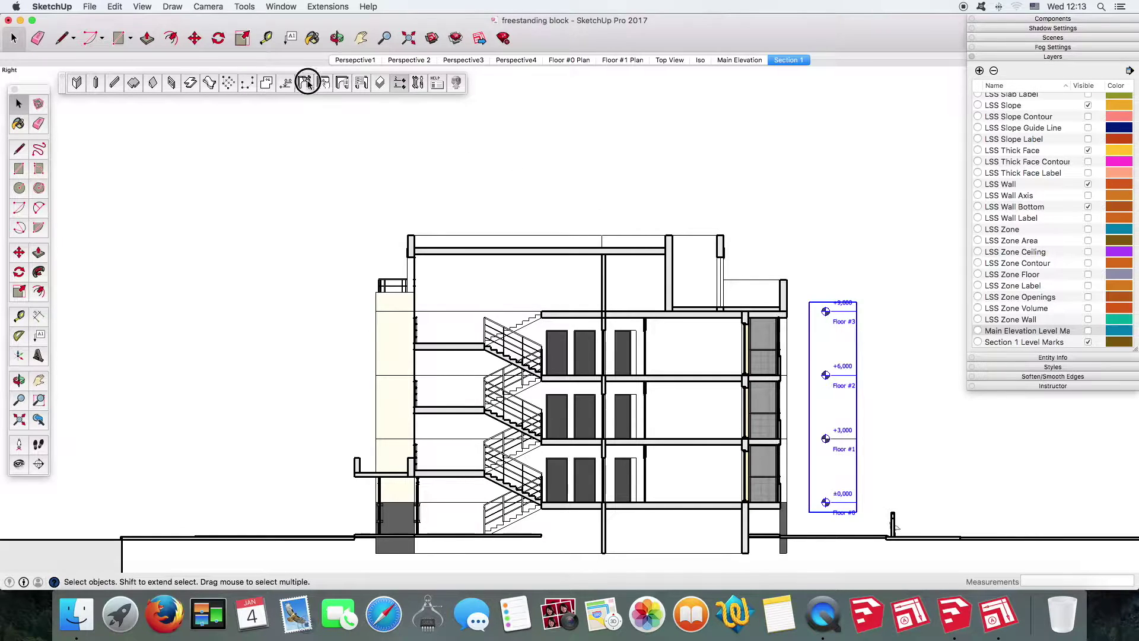
pyautogui.click(304, 199)
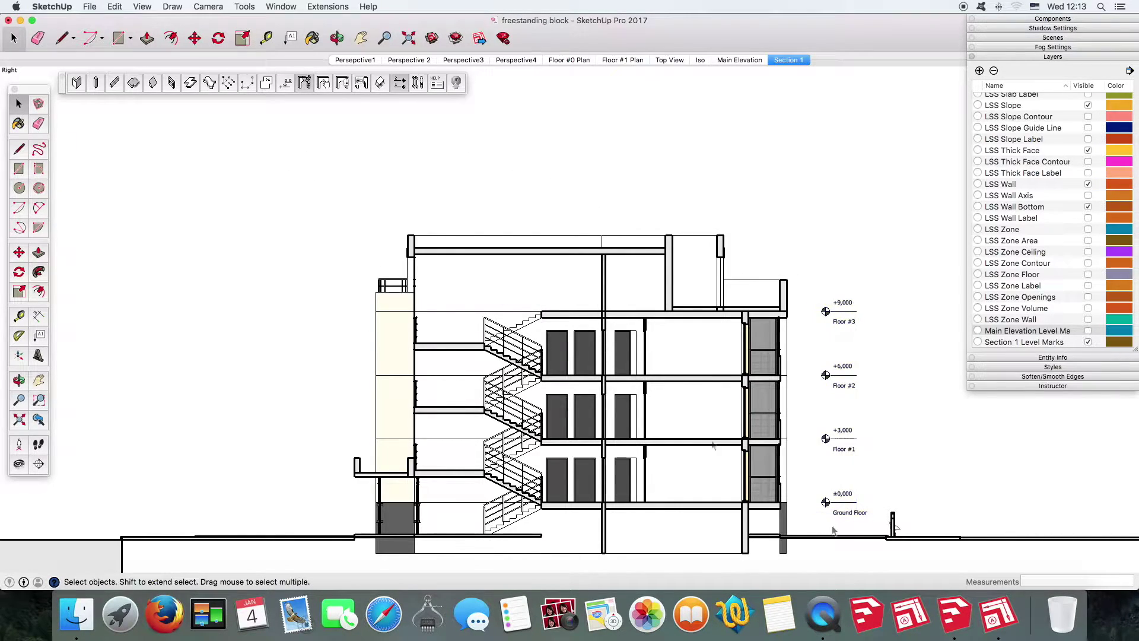
# Inspect the level marks group's properties and layer choices, then close them
pyautogui.doubleClick(829, 316)
pyautogui.click(1115, 470)
pyautogui.click(1089, 585)
pyautogui.click(1108, 565)
# Check the Main Elevation and Section 1 scenes, then reopen the Level Marks settings
pyautogui.click(753, 62)
pyautogui.rightClick(783, 60)
pyautogui.press('Escape')
pyautogui.click(793, 61)
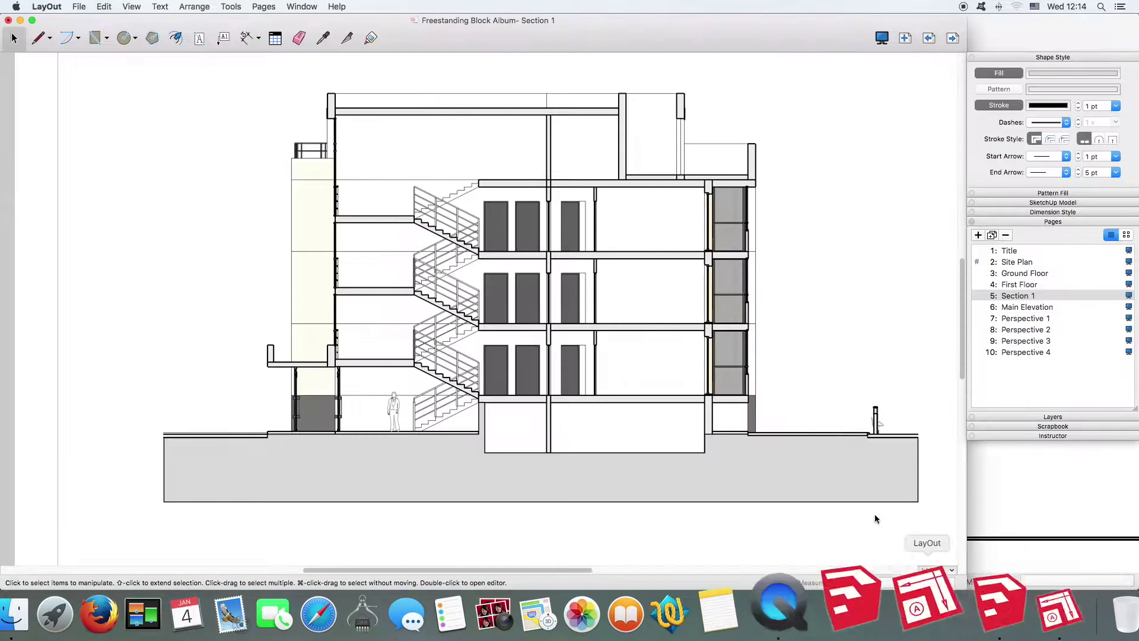
pyautogui.rightClick(627, 137)
pyautogui.press('Escape')
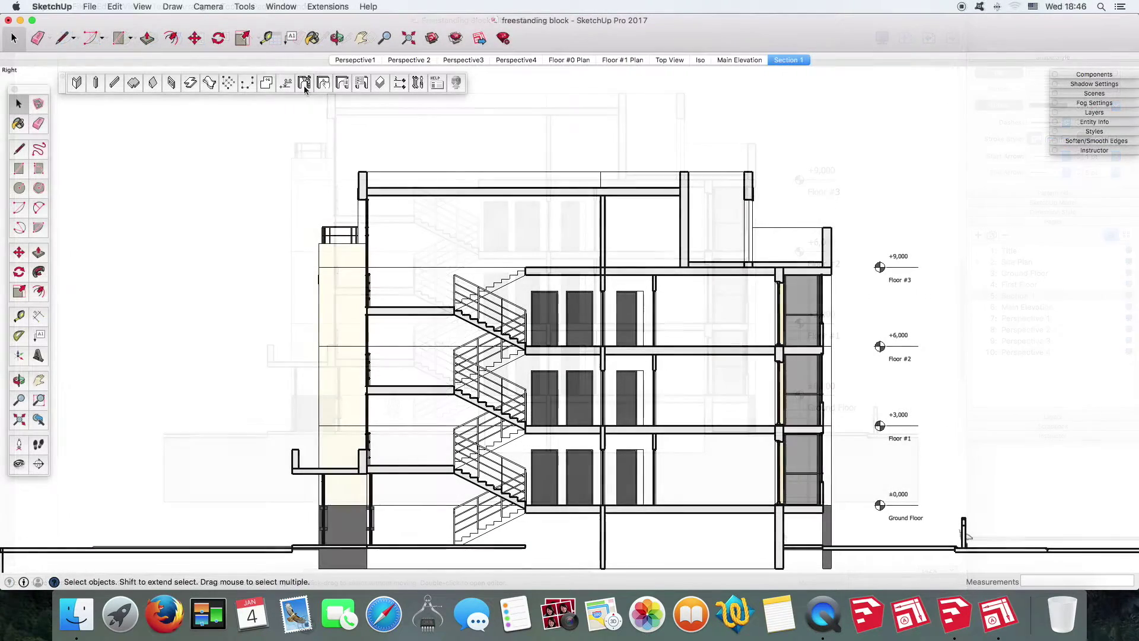
pyautogui.click(286, 86)
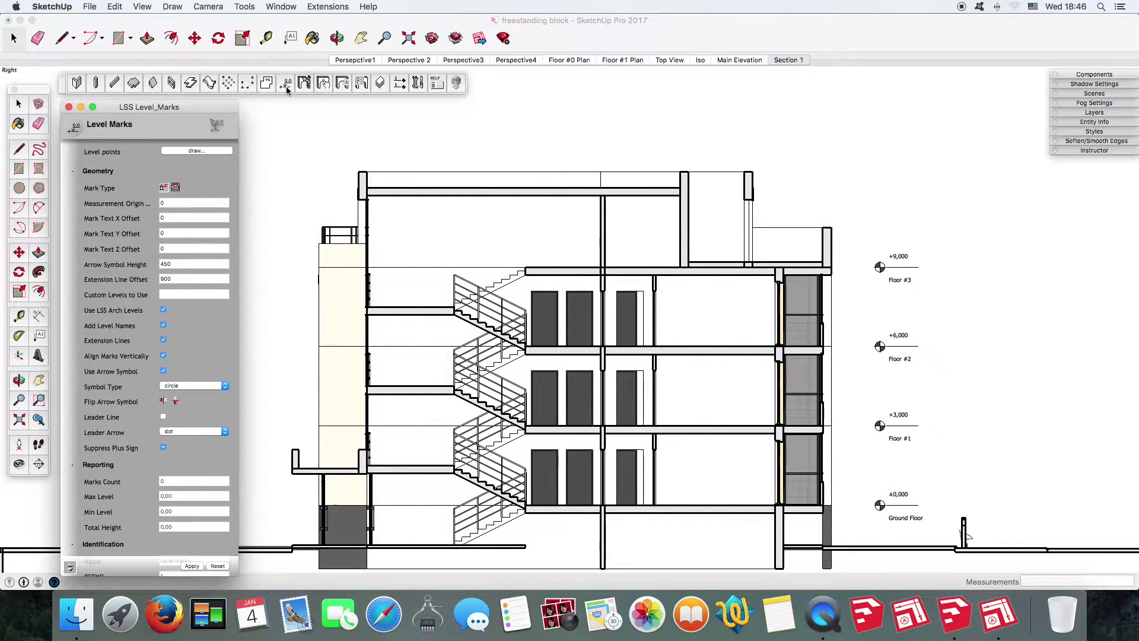
# Switch to the second level mark type and orbit the section into perspective
pyautogui.click(176, 190)
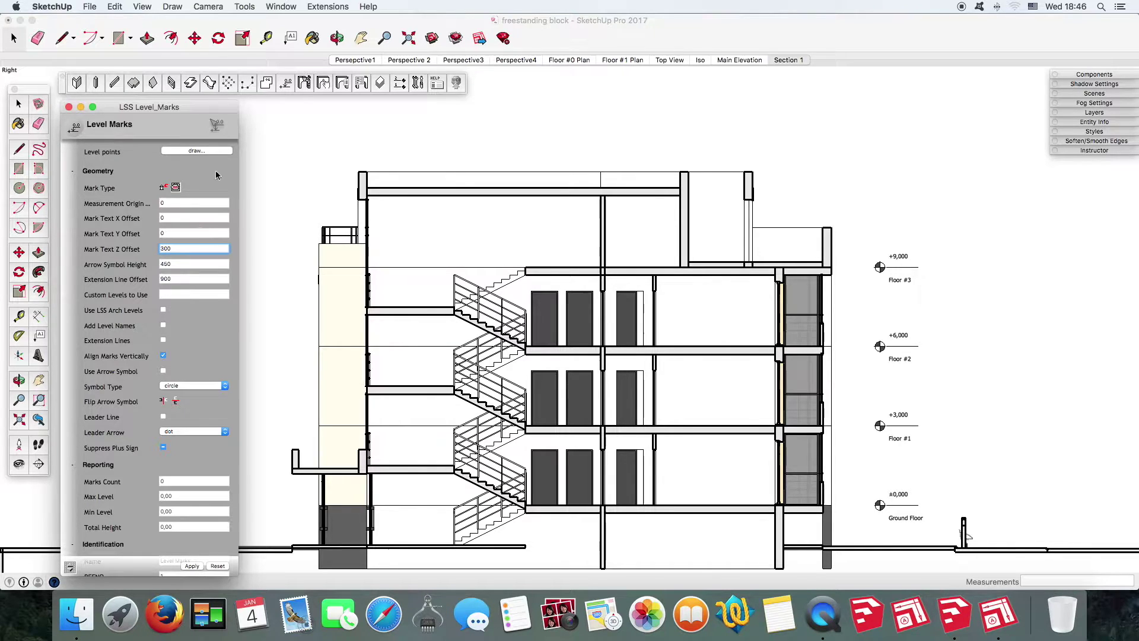
pyautogui.moveTo(605, 391); pyautogui.dragTo(547, 429, button='middle')
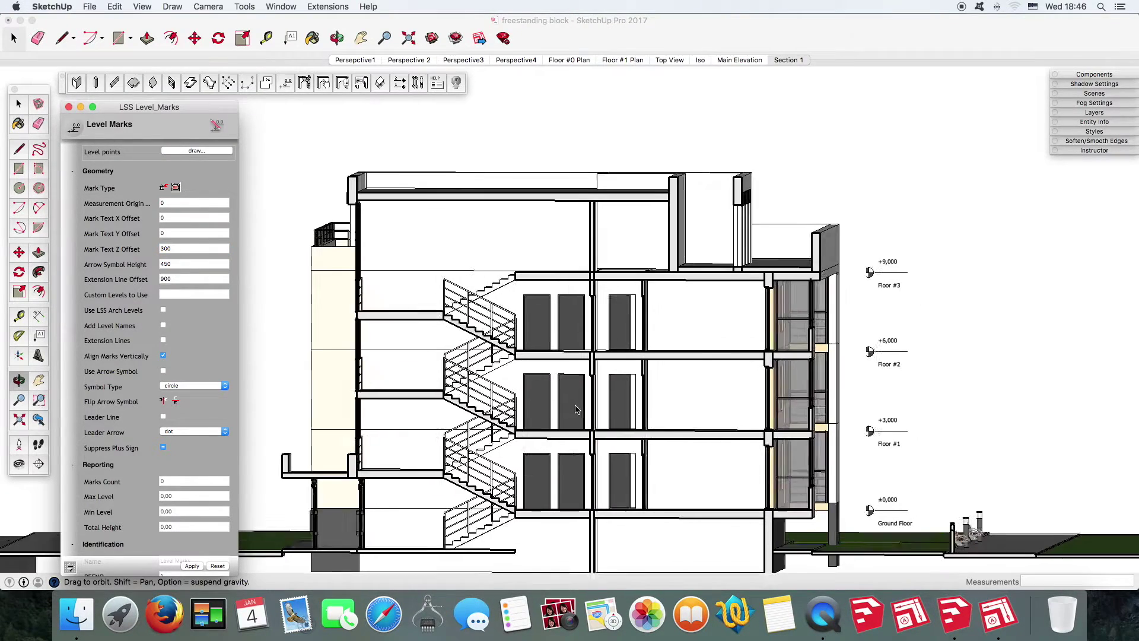
# Place level marks on the four stair landings and on a further slab
pyautogui.scroll(-3, 548, 430)
pyautogui.scroll(5, 422, 507)
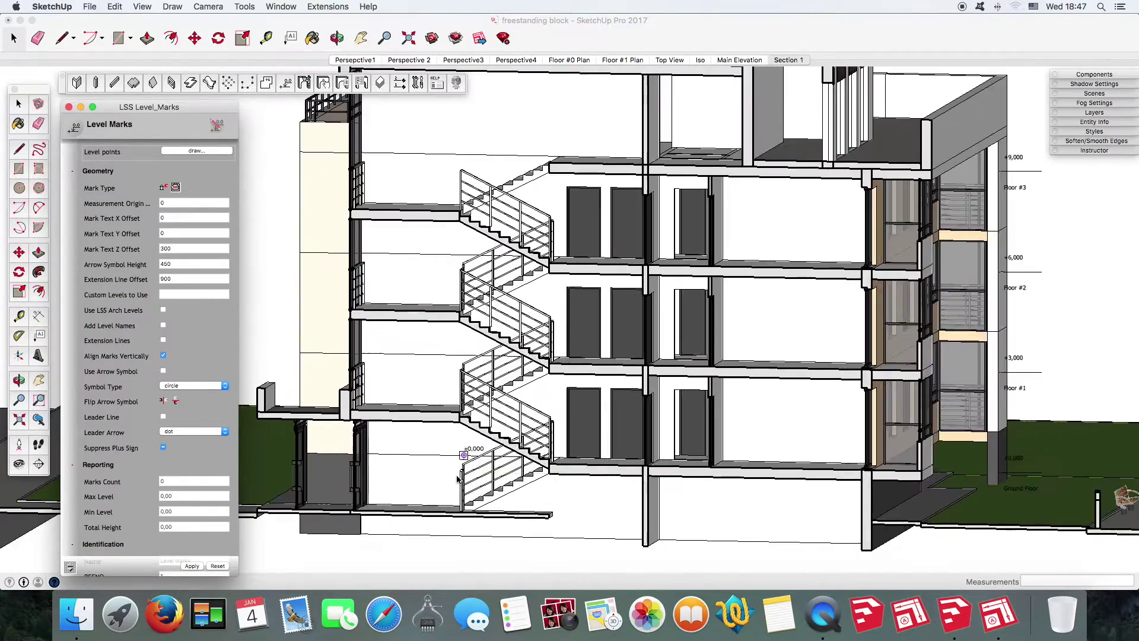
pyautogui.scroll(3, 422, 508)
pyautogui.scroll(-2, 422, 508)
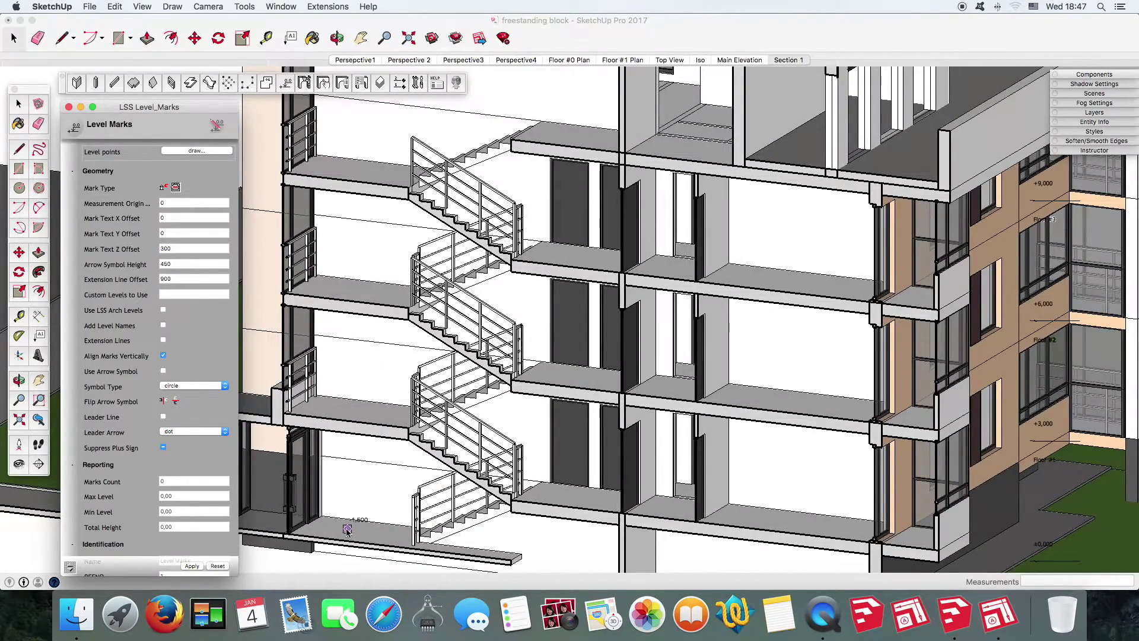
pyautogui.click(346, 530)
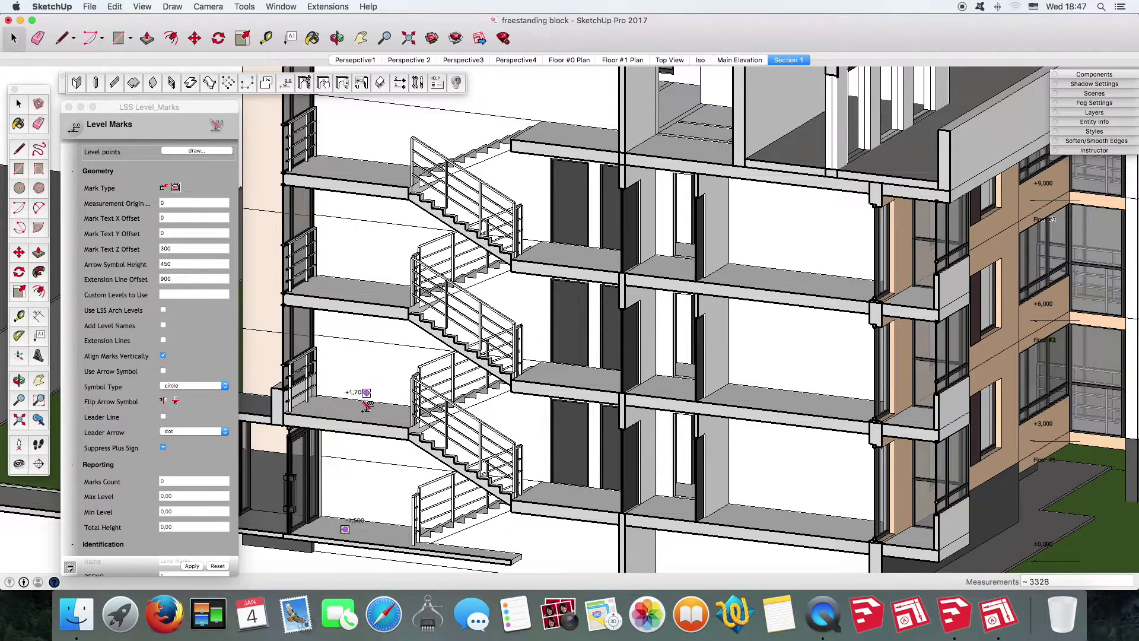
pyautogui.click(345, 410)
pyautogui.click(336, 290)
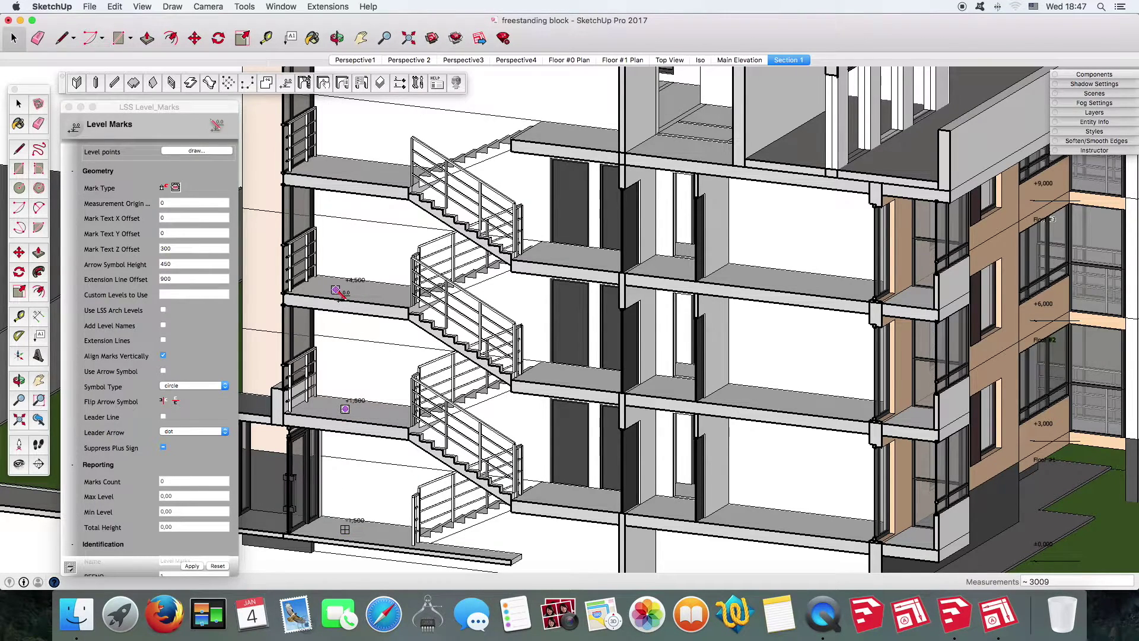
pyautogui.click(356, 166)
pyautogui.moveTo(356, 166); pyautogui.dragTo(828, 505, button='middle')
pyautogui.click(718, 500)
# Mark ±0,000 and -1,500 on the Floor #0 Plan scene and save the model
pyautogui.click(569, 59)
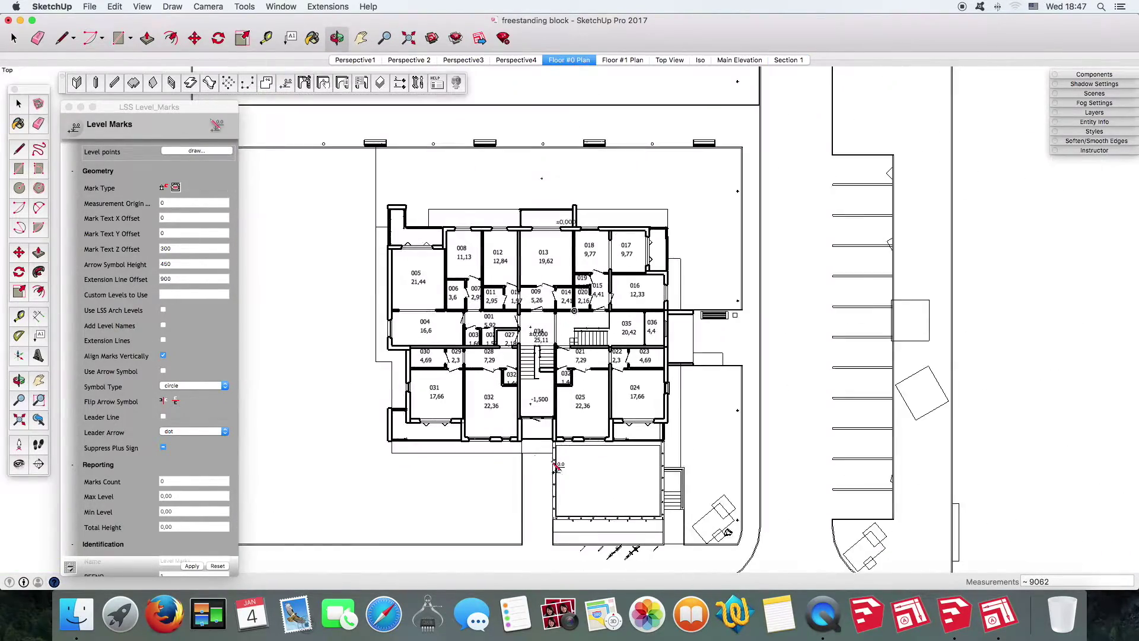
pyautogui.scroll(2, 544, 344)
pyautogui.scroll(2, 552, 398)
pyautogui.click(556, 418)
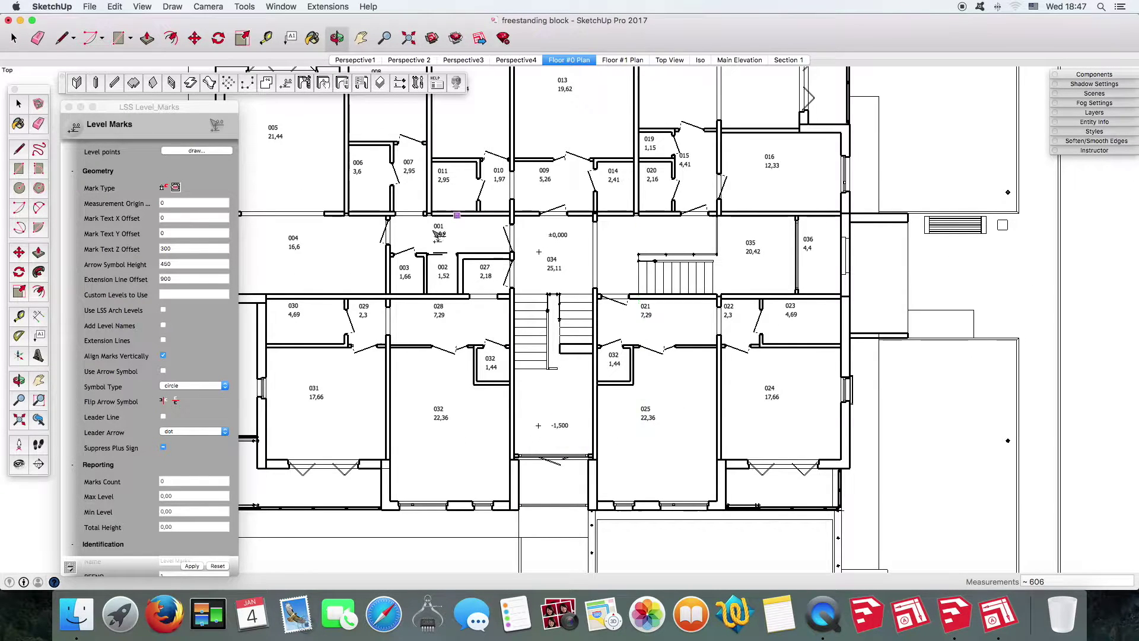
pyautogui.press('space')
pyautogui.click(89, 7)
pyautogui.click(117, 73)
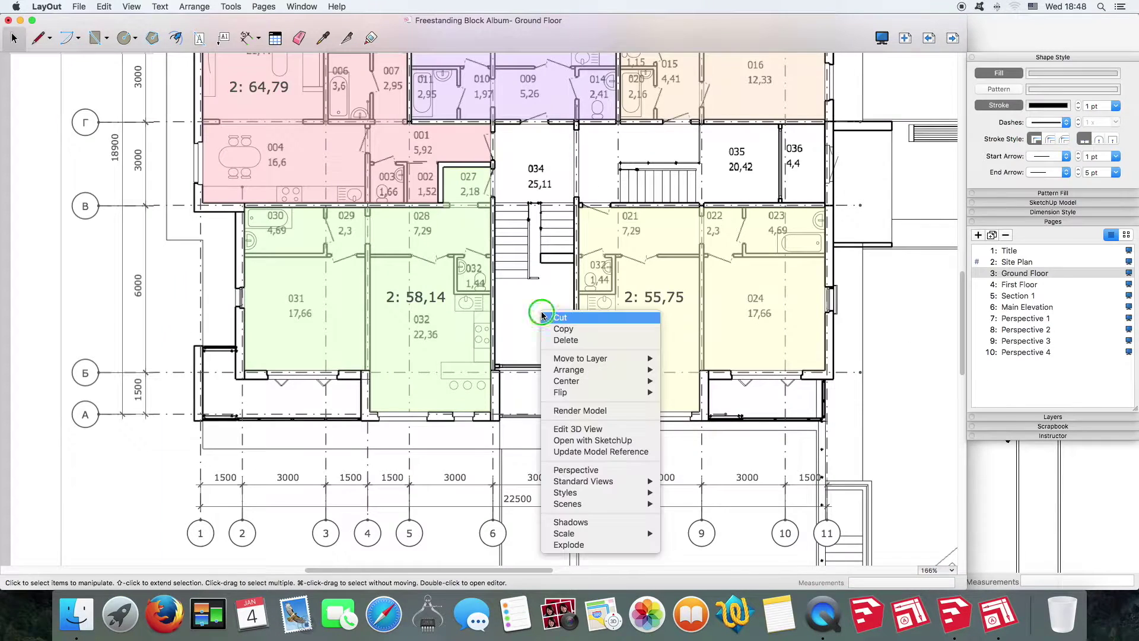
# Update the Ground Floor viewport's model reference to show the ±0,000 and -1,500 marks
pyautogui.click(603, 457)
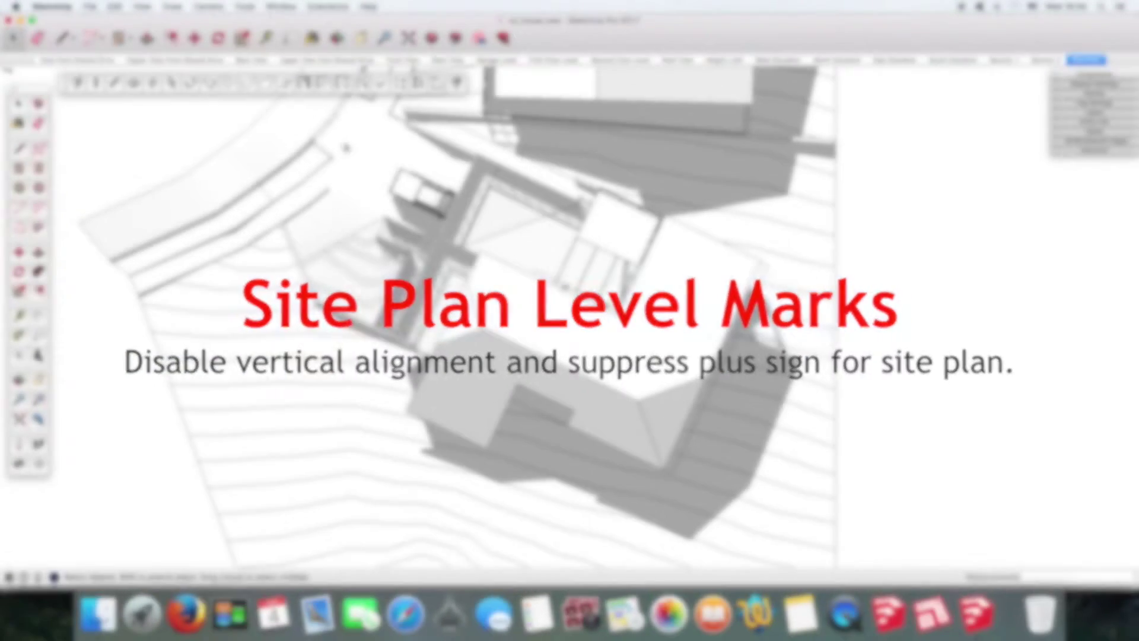
# Set the second mark type without arrows and a 900mm text Z offset, then start placing marks
pyautogui.click(287, 85)
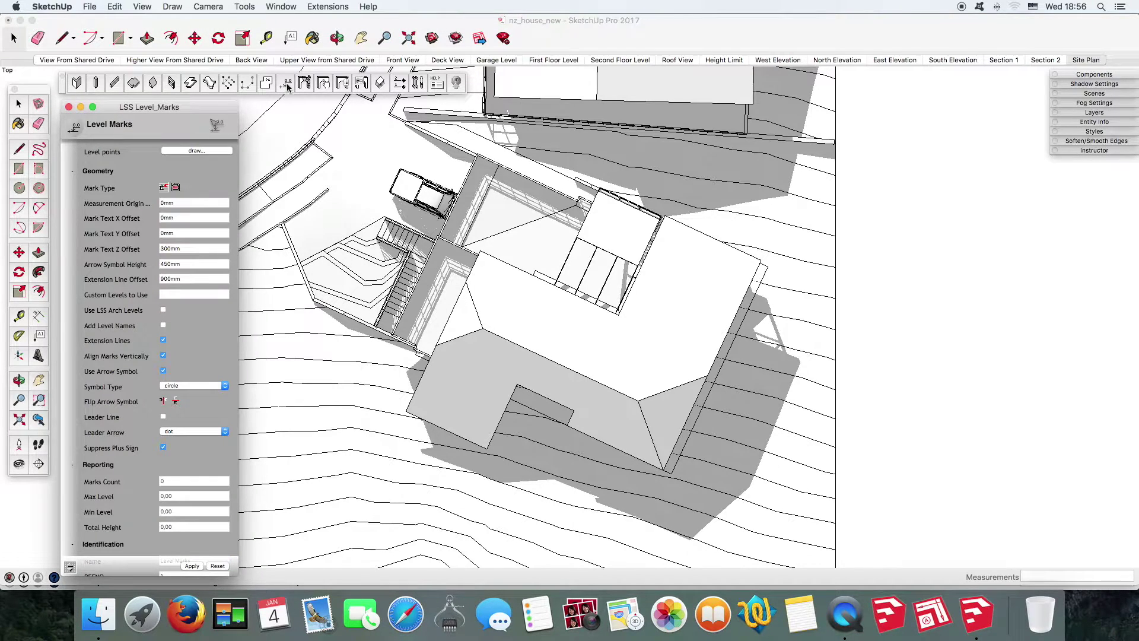
pyautogui.click(176, 189)
pyautogui.click(163, 370)
pyautogui.click(144, 247)
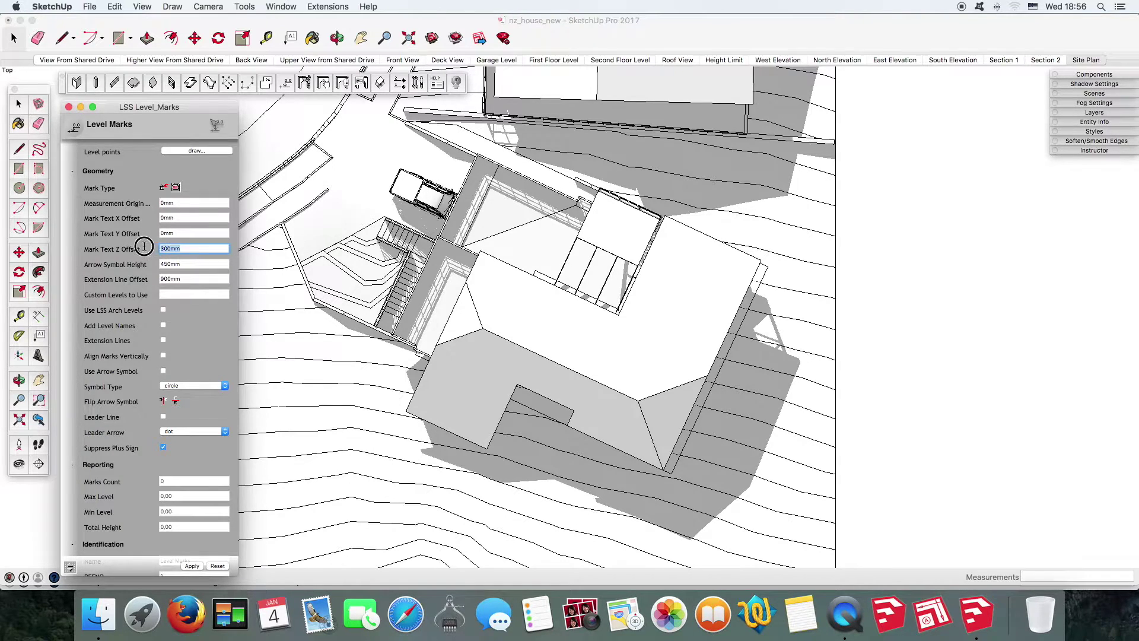
pyautogui.write('900')
pyautogui.click(187, 263)
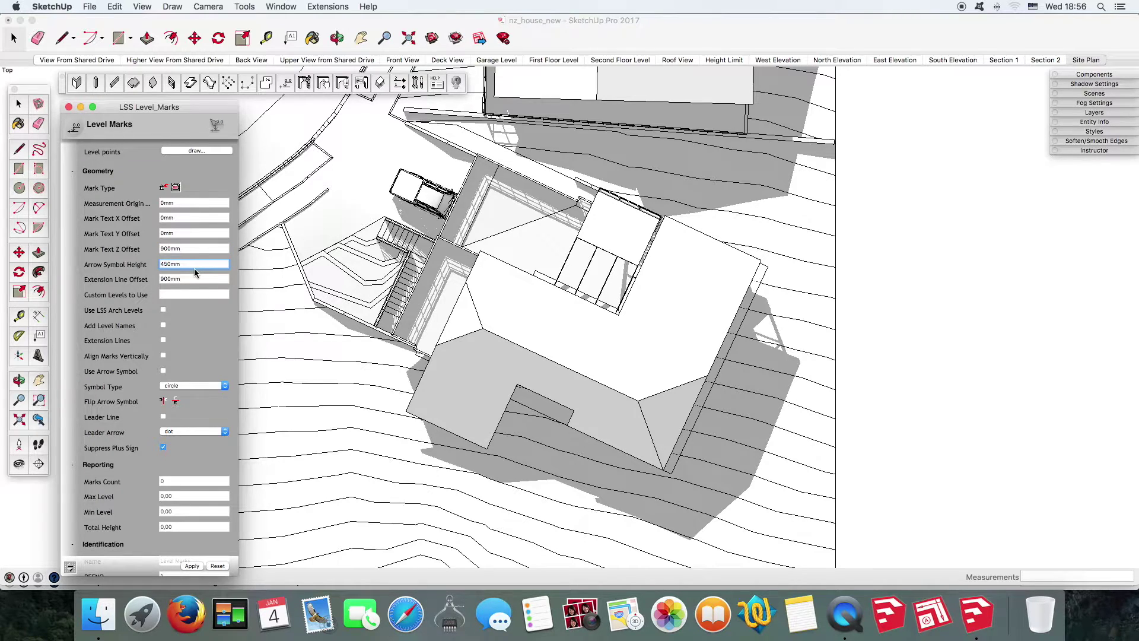
pyautogui.click(200, 152)
# Place level marks across the terrain, stairs, driveway and beside the house
pyautogui.click(333, 157)
pyautogui.click(371, 101)
pyautogui.click(412, 155)
pyautogui.click(450, 174)
pyautogui.click(369, 232)
pyautogui.click(422, 248)
pyautogui.click(388, 323)
pyautogui.click(298, 237)
pyautogui.click(355, 201)
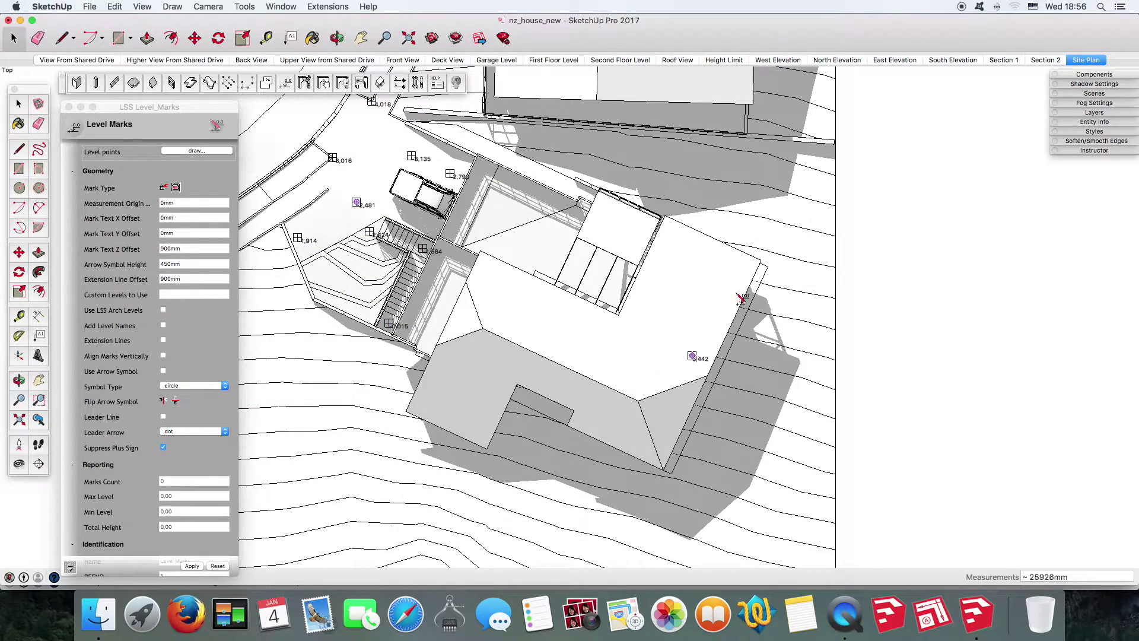
# Add level marks along the upper terrace and near the garage
pyautogui.scroll(2, 448, 132)
pyautogui.click(456, 139)
pyautogui.click(591, 193)
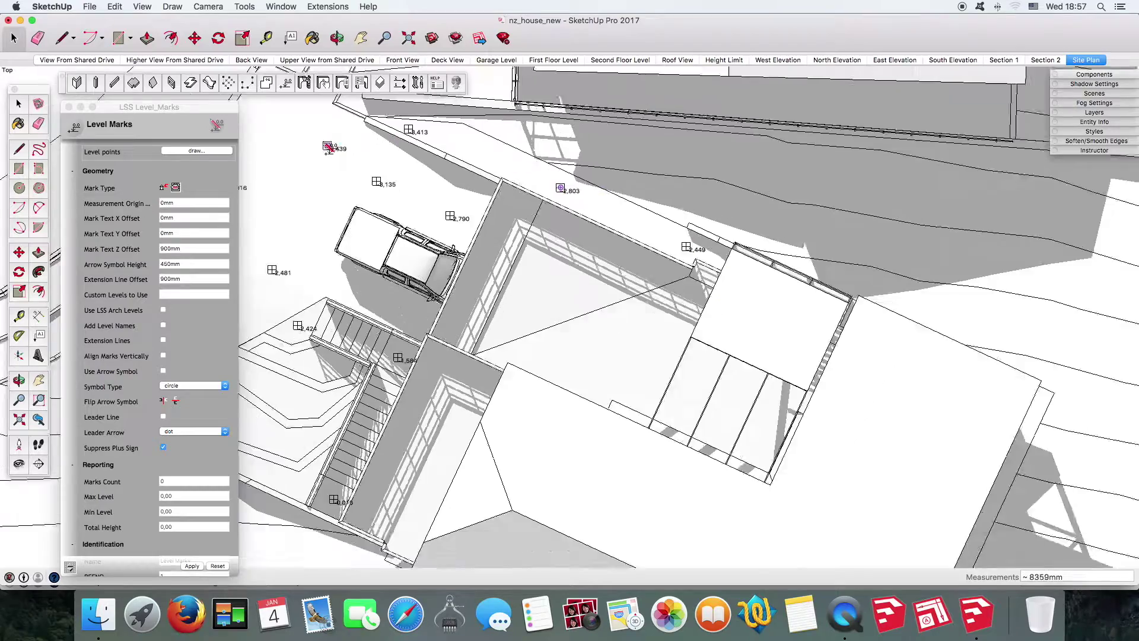
pyautogui.scroll(-2, 647, 363)
# In a 3D view, mark the right, bottom and left site corners and the house
pyautogui.moveTo(647, 363); pyautogui.dragTo(738, 341, button='middle')
pyautogui.moveTo(474, 400)
pyautogui.mouseDown(button='middle')
pyautogui.moveTo(598, 487)
pyautogui.moveTo(581, 459)
pyautogui.mouseUp(button='middle')
pyautogui.scroll(3, 581, 458)
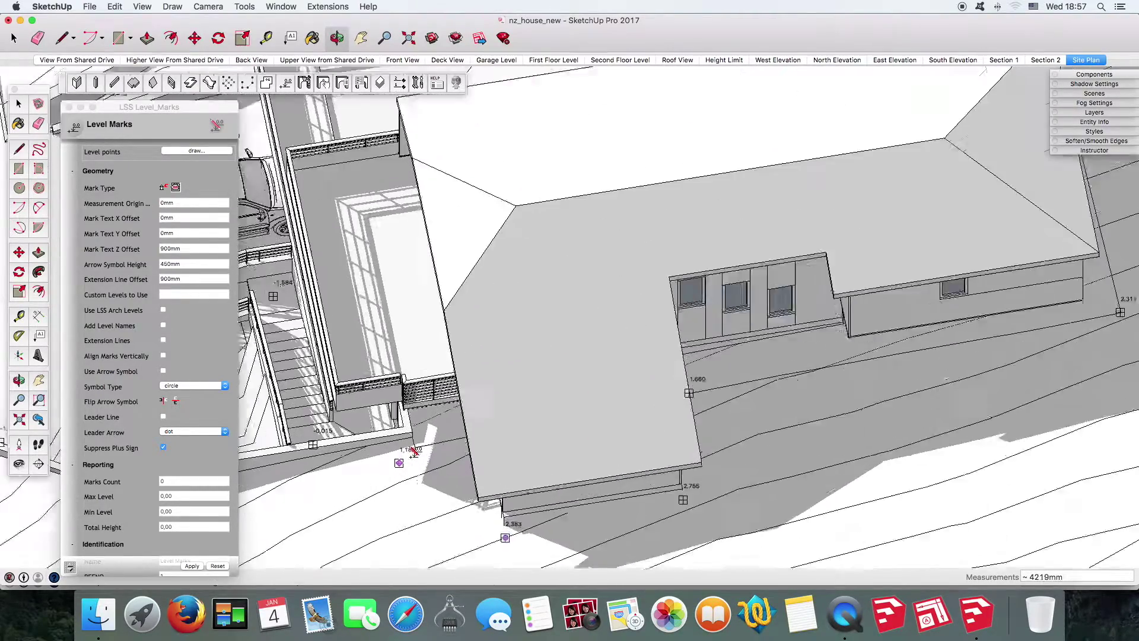
pyautogui.scroll(2, 581, 456)
pyautogui.scroll(-5, 581, 457)
pyautogui.scroll(3, 362, 473)
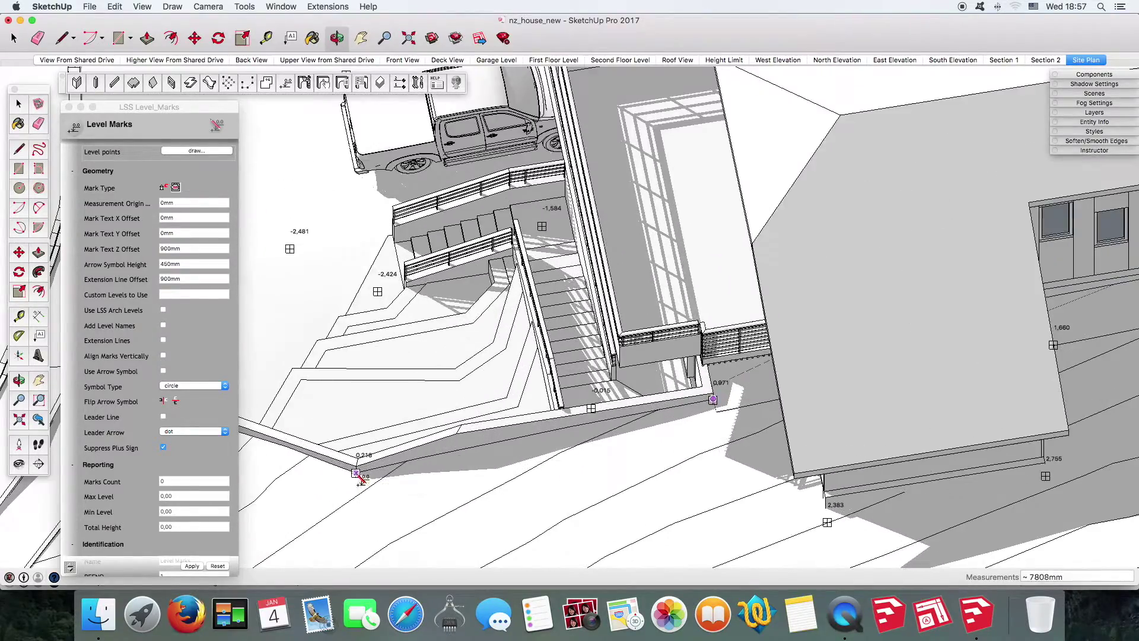
pyautogui.scroll(2, 297, 441)
pyautogui.scroll(3, 295, 442)
pyautogui.moveTo(394, 453)
pyautogui.mouseDown(button='middle')
pyautogui.moveTo(516, 457)
pyautogui.moveTo(543, 389)
pyautogui.mouseUp(button='middle')
pyautogui.scroll(-2, 304, 229)
pyautogui.scroll(-4, 667, 427)
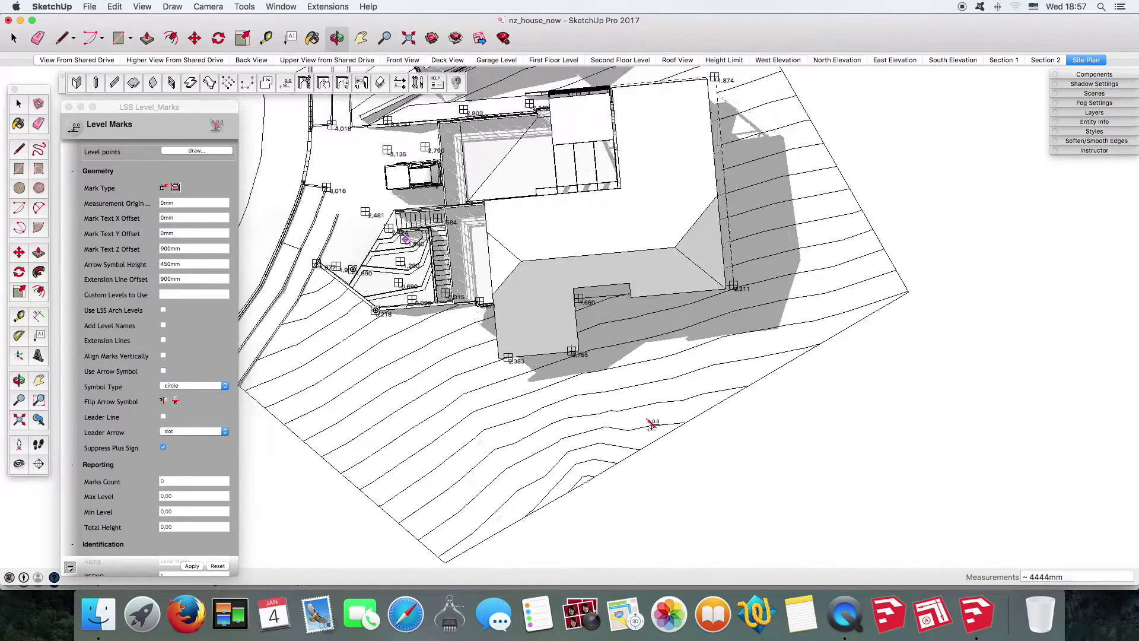
pyautogui.scroll(-2, 407, 355)
pyautogui.moveTo(407, 355); pyautogui.dragTo(737, 204, button='middle')
pyautogui.click(717, 360)
pyautogui.scroll(2, 717, 360)
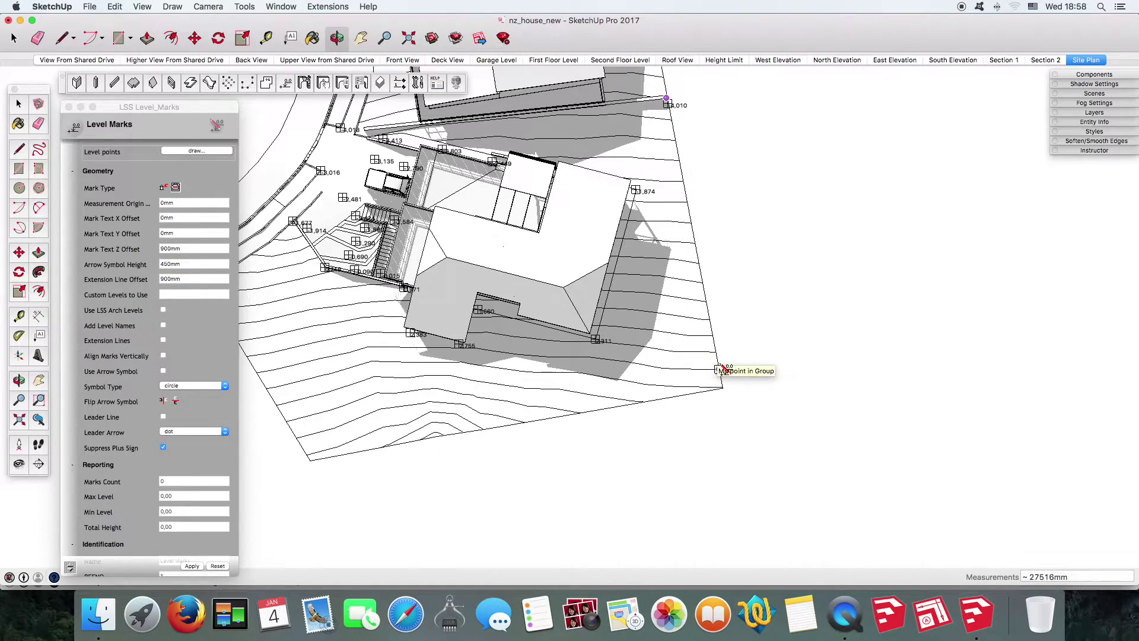
pyautogui.click(309, 458)
pyautogui.moveTo(321, 468); pyautogui.dragTo(279, 314, button='middle')
pyautogui.click(269, 303)
pyautogui.click(548, 425)
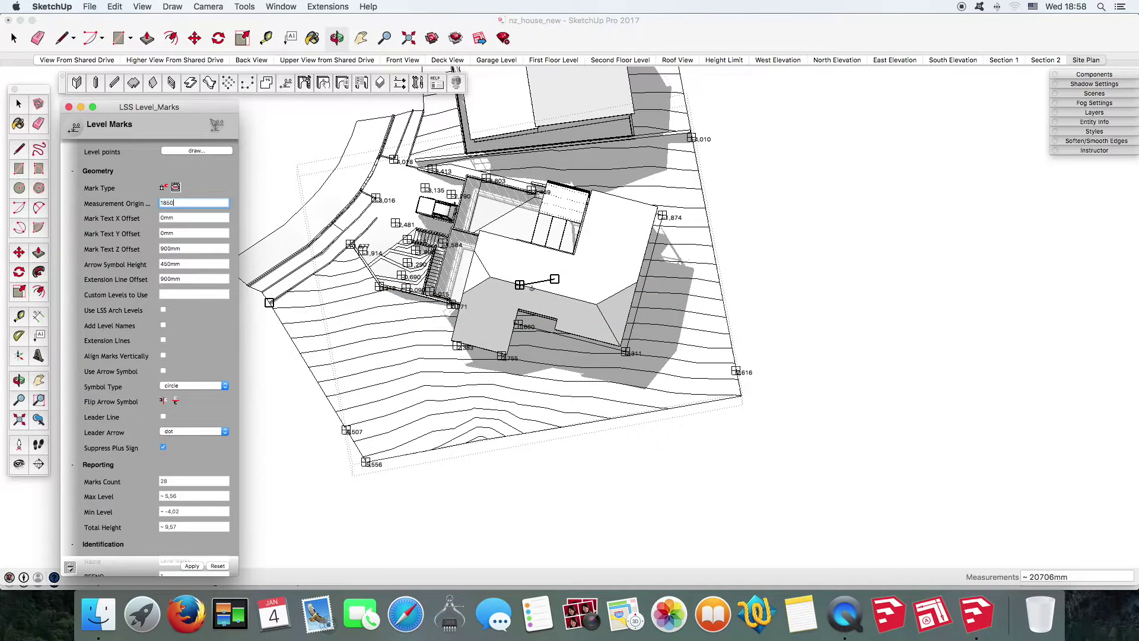
# Apply a 180000 measurement origin to all level marks and check the updated labels
pyautogui.click(217, 124)
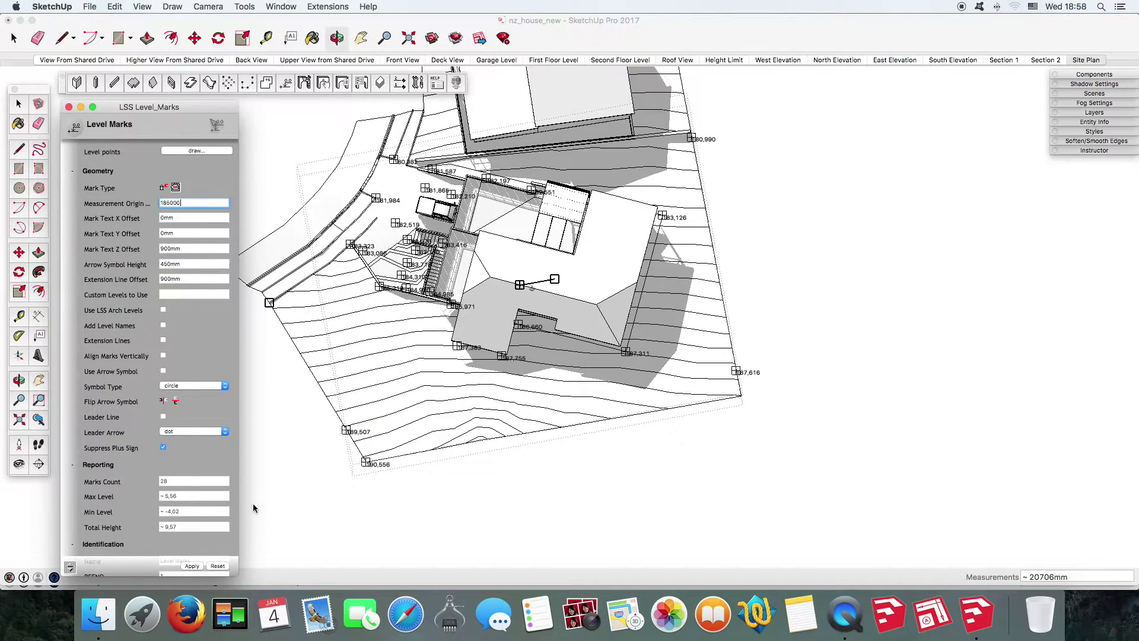
pyautogui.click(193, 566)
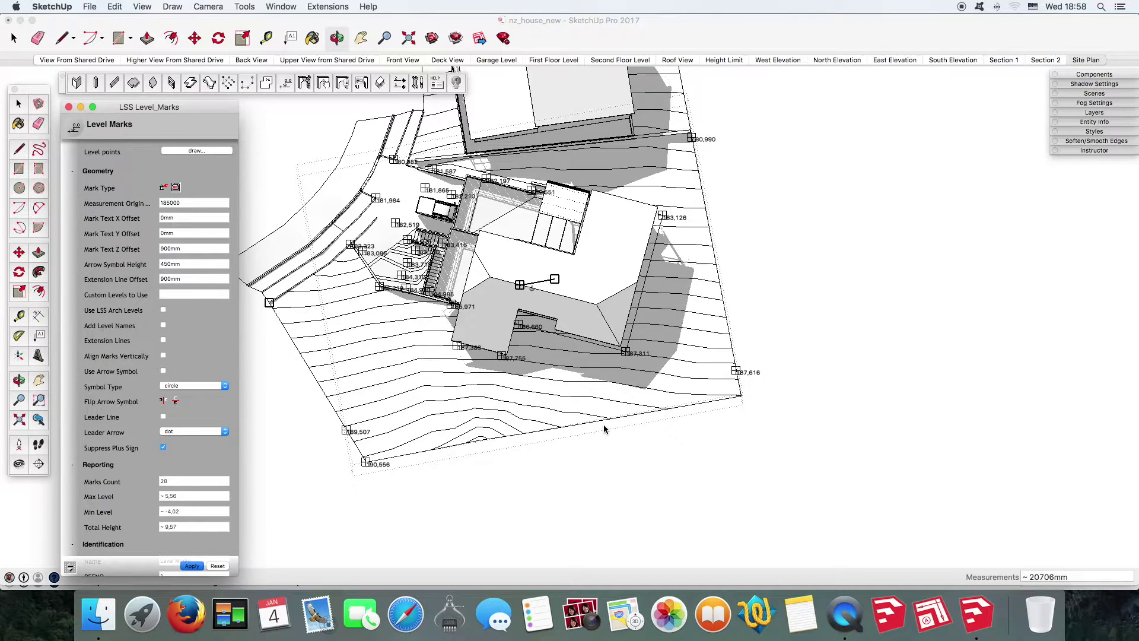
pyautogui.moveTo(604, 429)
pyautogui.mouseDown(button='middle')
pyautogui.moveTo(633, 423)
pyautogui.moveTo(649, 437)
pyautogui.moveTo(546, 427)
pyautogui.moveTo(569, 340)
pyautogui.mouseUp(button='middle')
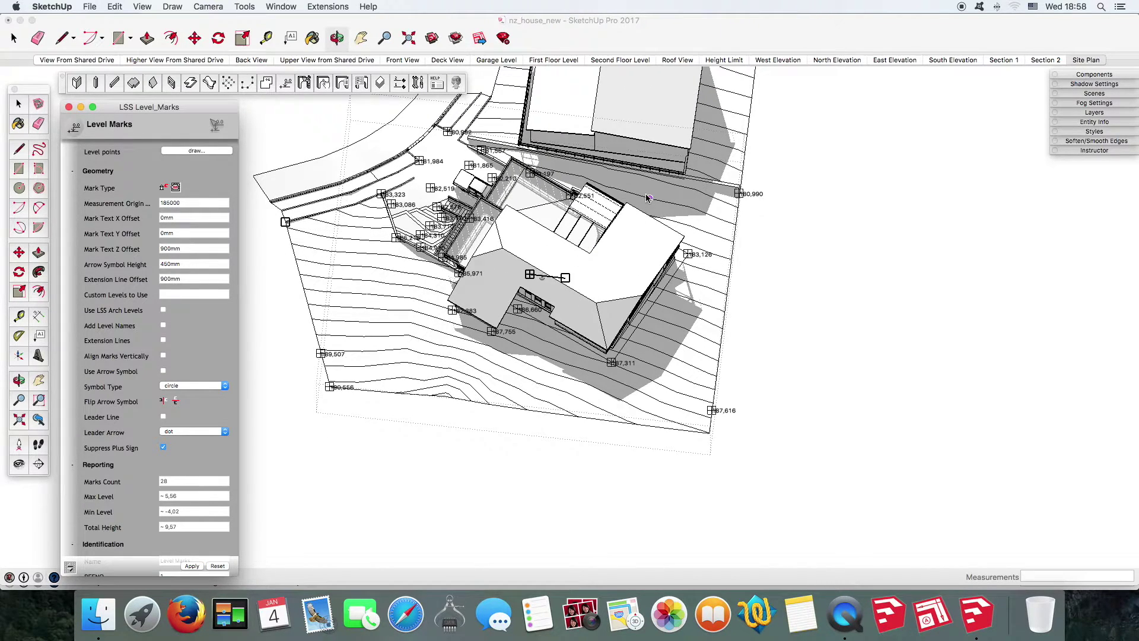
pyautogui.scroll(3, 648, 197)
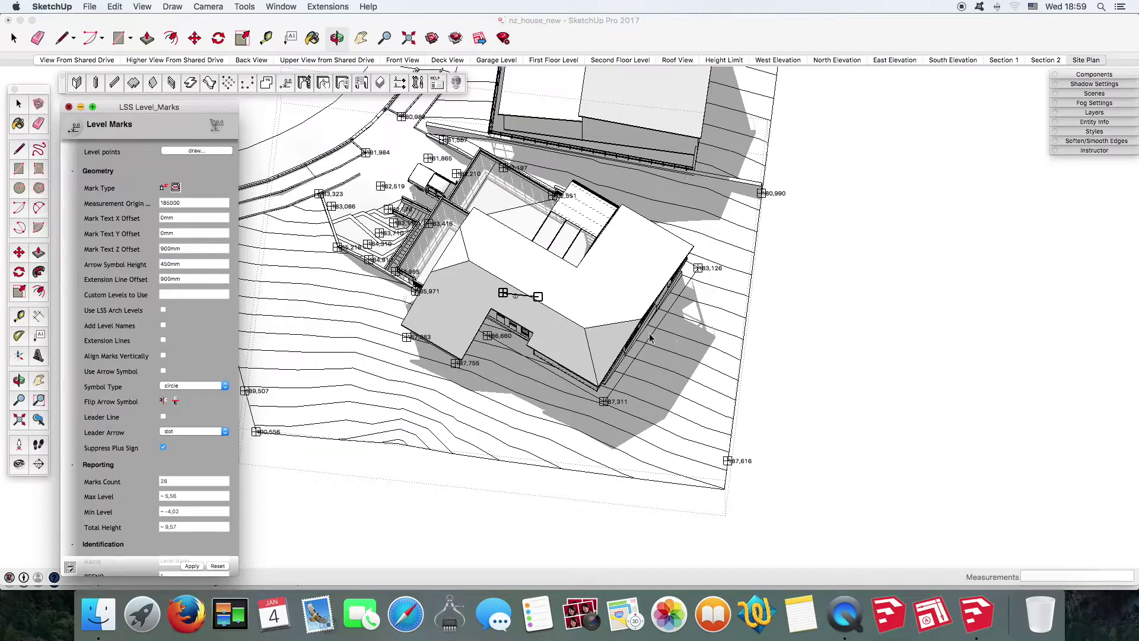
# Adjust Model Info units and LSS settings so marks show two-decimal metre heights
pyautogui.click(833, 264)
pyautogui.moveTo(669, 345); pyautogui.dragTo(702, 360, button='middle')
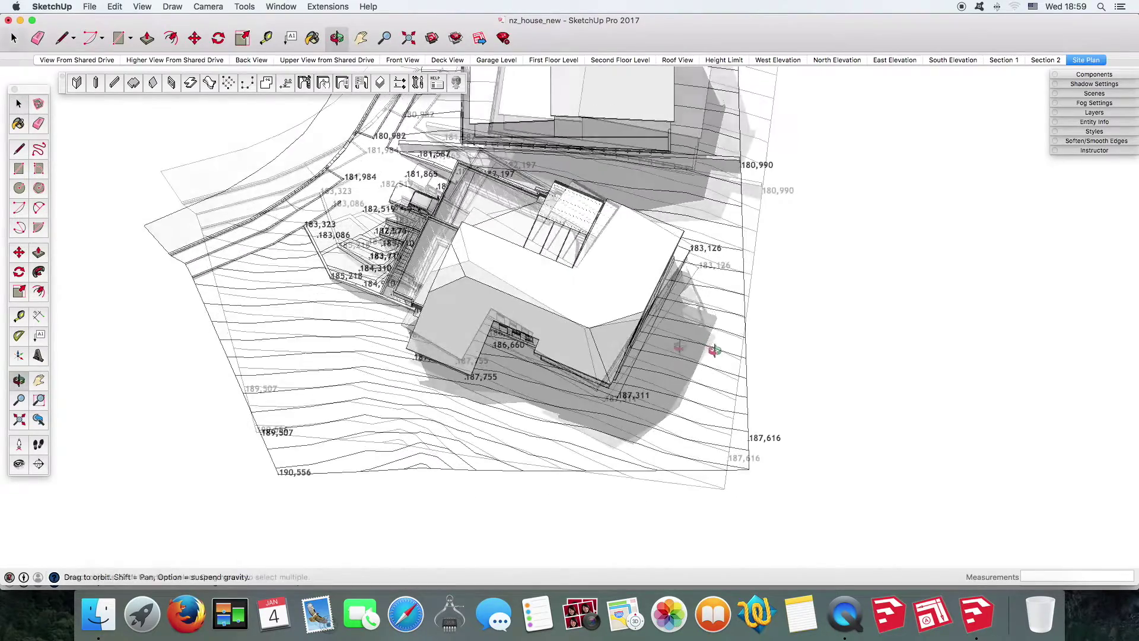
pyautogui.click(281, 6)
pyautogui.click(682, 273)
pyautogui.click(688, 296)
pyautogui.click(428, 232)
pyautogui.click(418, 81)
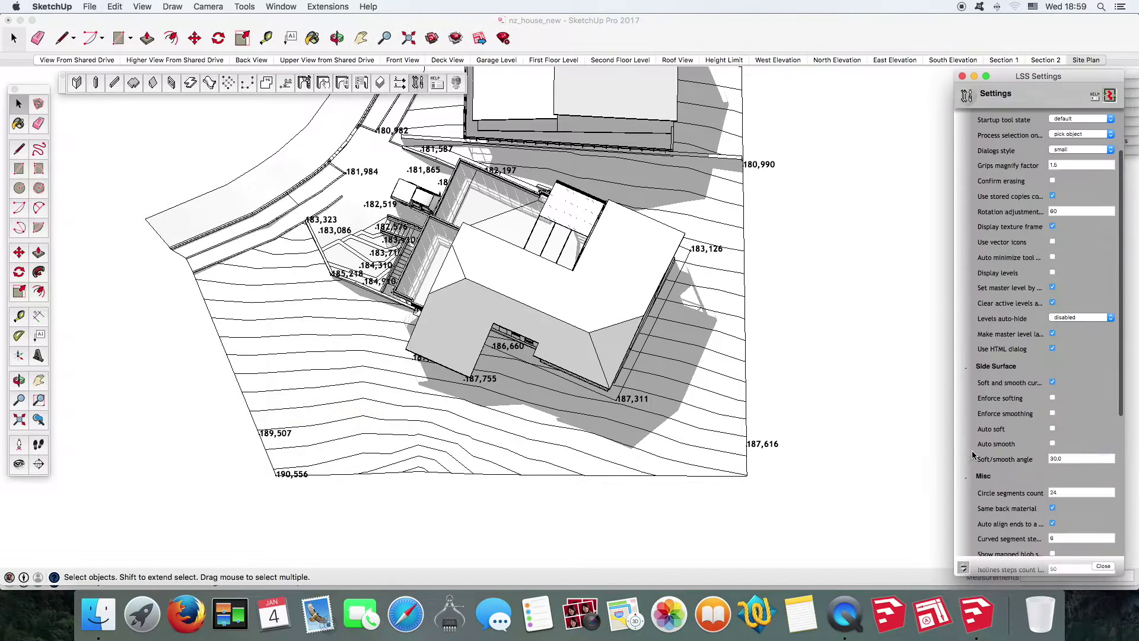
pyautogui.click(961, 76)
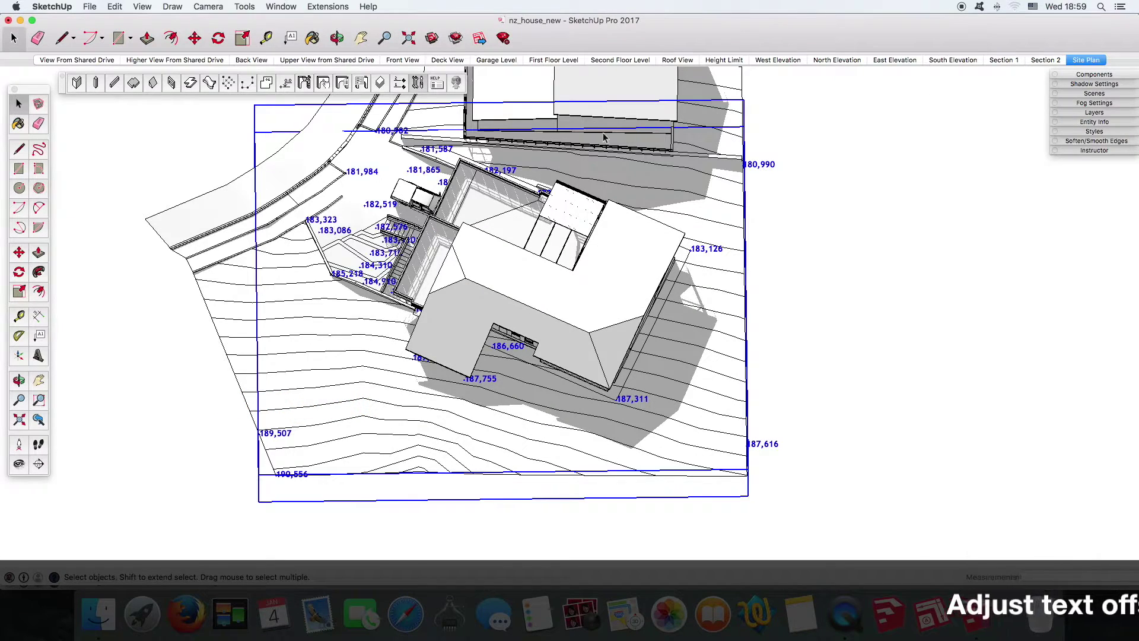
pyautogui.click(820, 214)
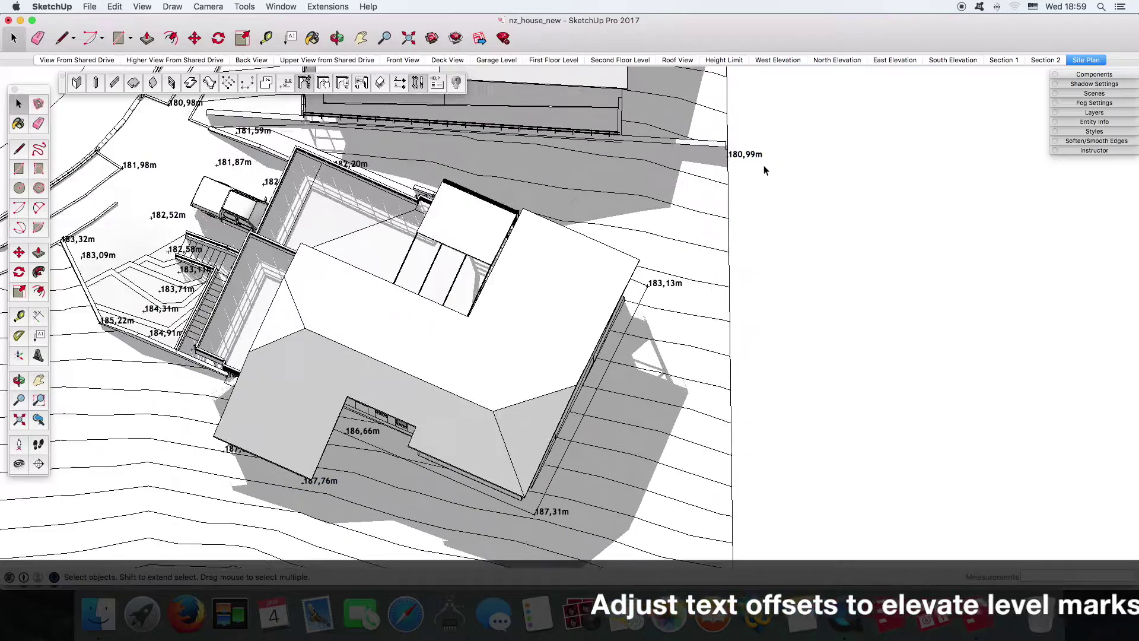
pyautogui.scroll(3, 362, 172)
pyautogui.scroll(-2, 361, 171)
# Reopen the site's Level Marks settings from the LSS Layers list
pyautogui.click(281, 6)
pyautogui.click(430, 211)
pyautogui.click(801, 200)
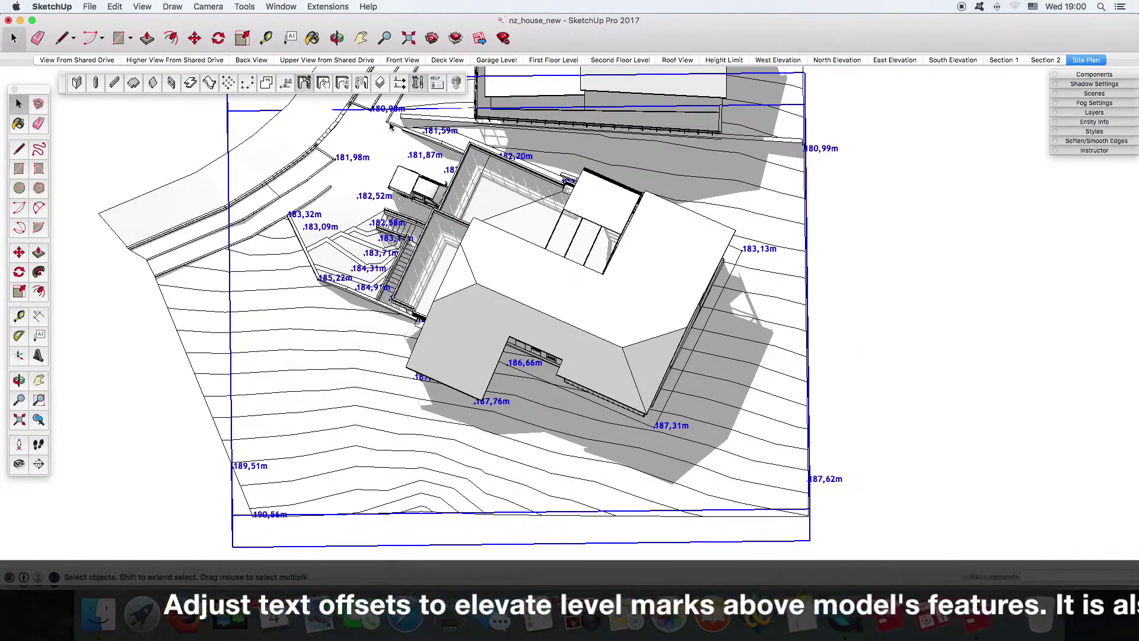
pyautogui.click(924, 284)
pyautogui.scroll(5, 612, 215)
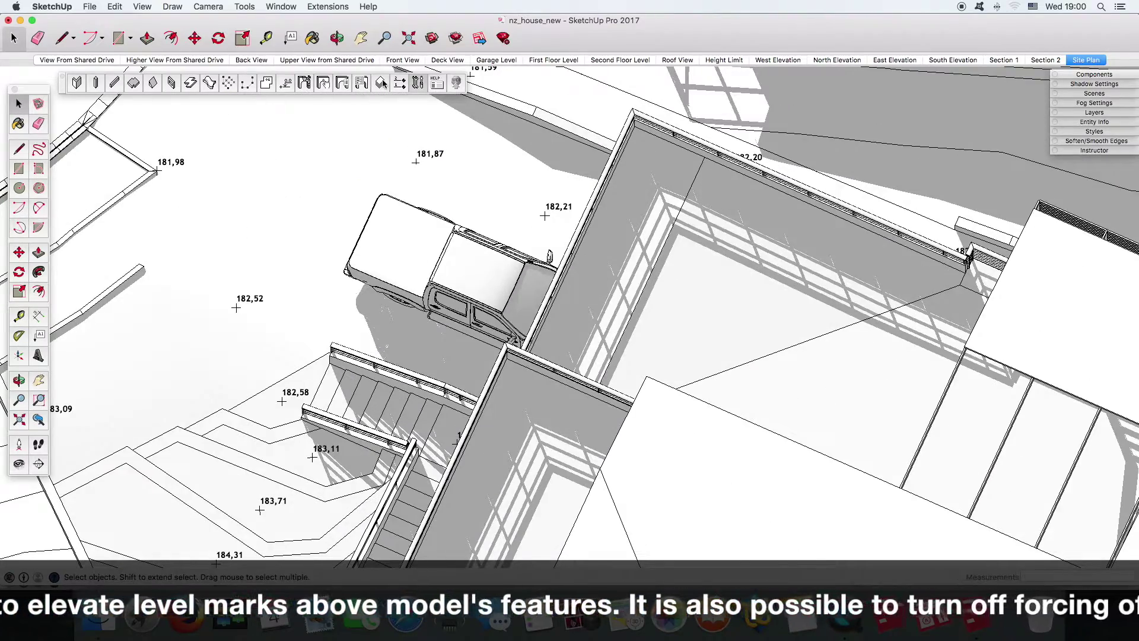
pyautogui.click(381, 83)
pyautogui.click(914, 405)
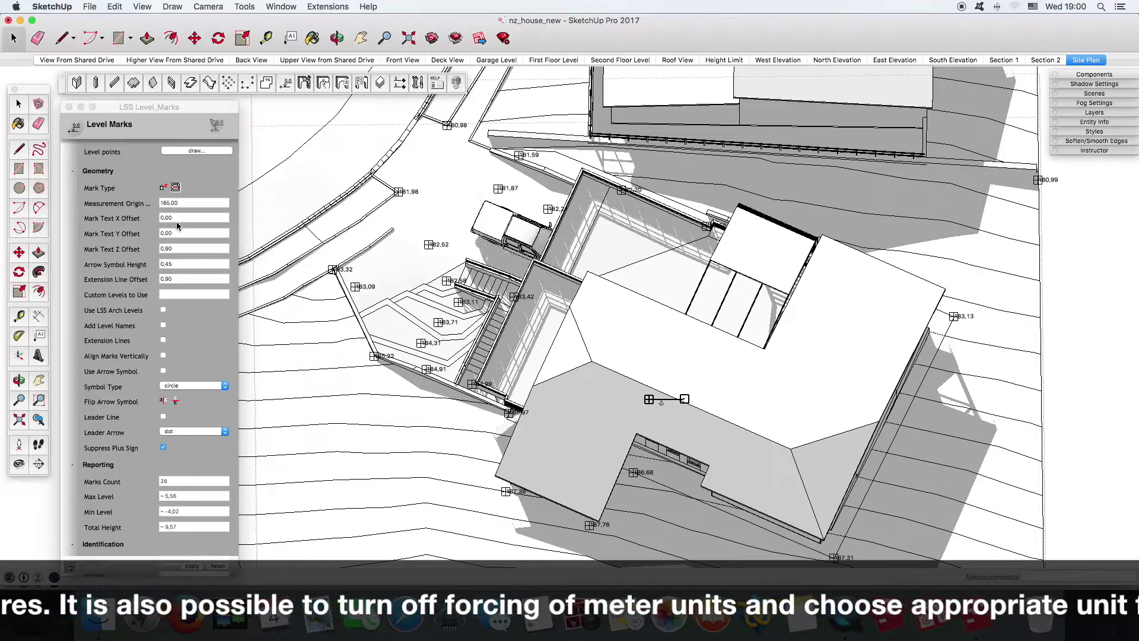
# Set the label X and Y text offsets to 0,3 and apply them
pyautogui.click(181, 218)
pyautogui.write('0,3')
pyautogui.press('Tab')
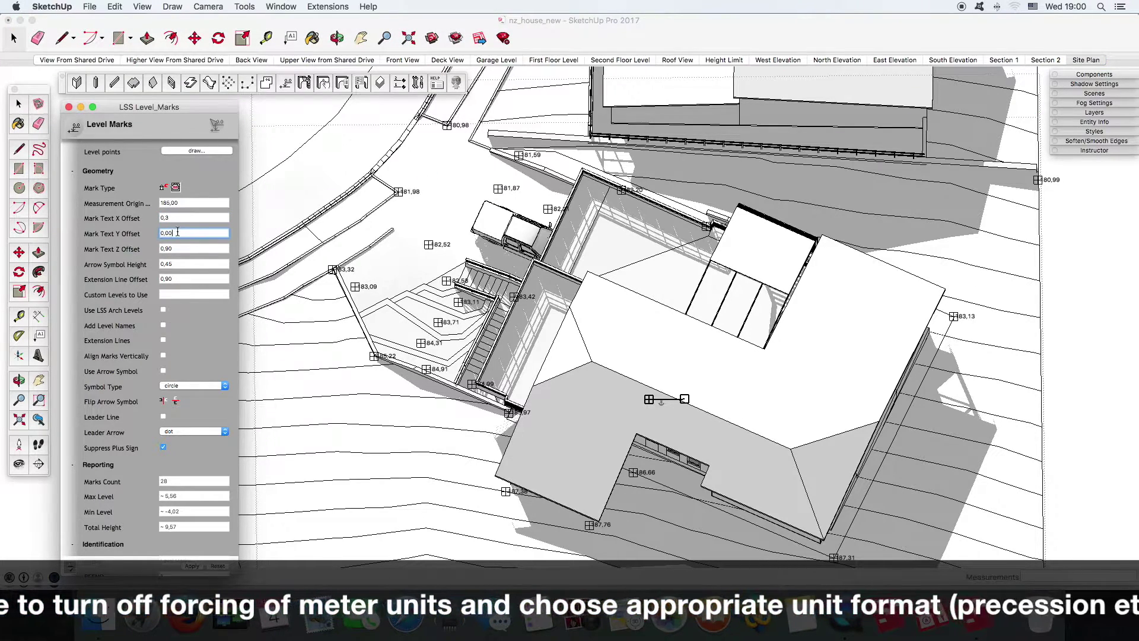
pyautogui.write('0,3')
pyautogui.click(181, 249)
pyautogui.press('Return')
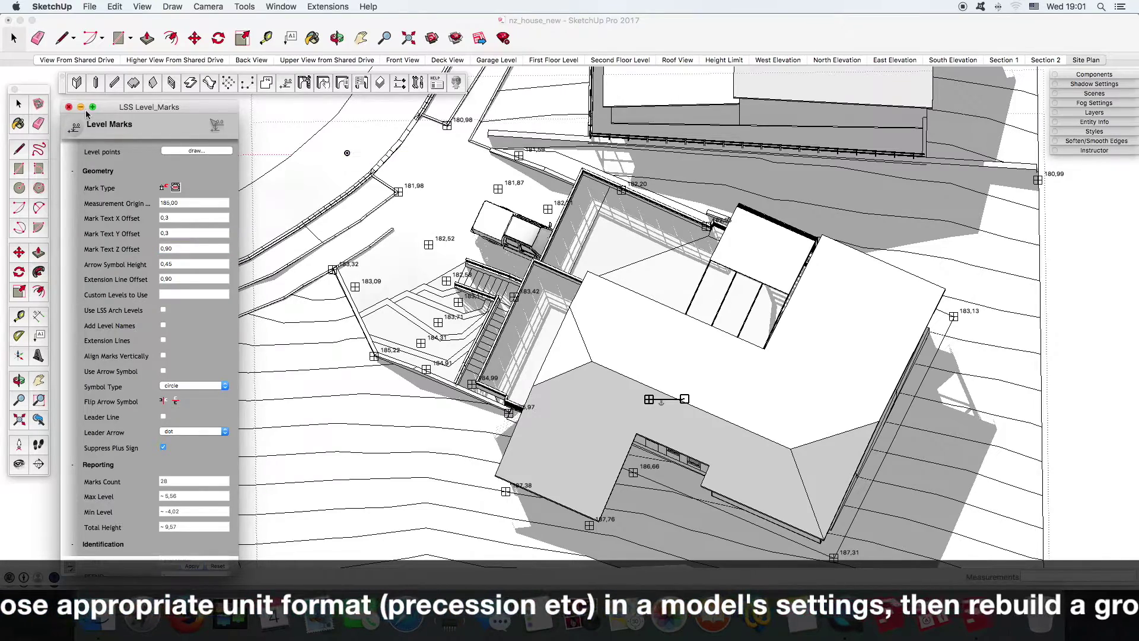
pyautogui.click(1087, 60)
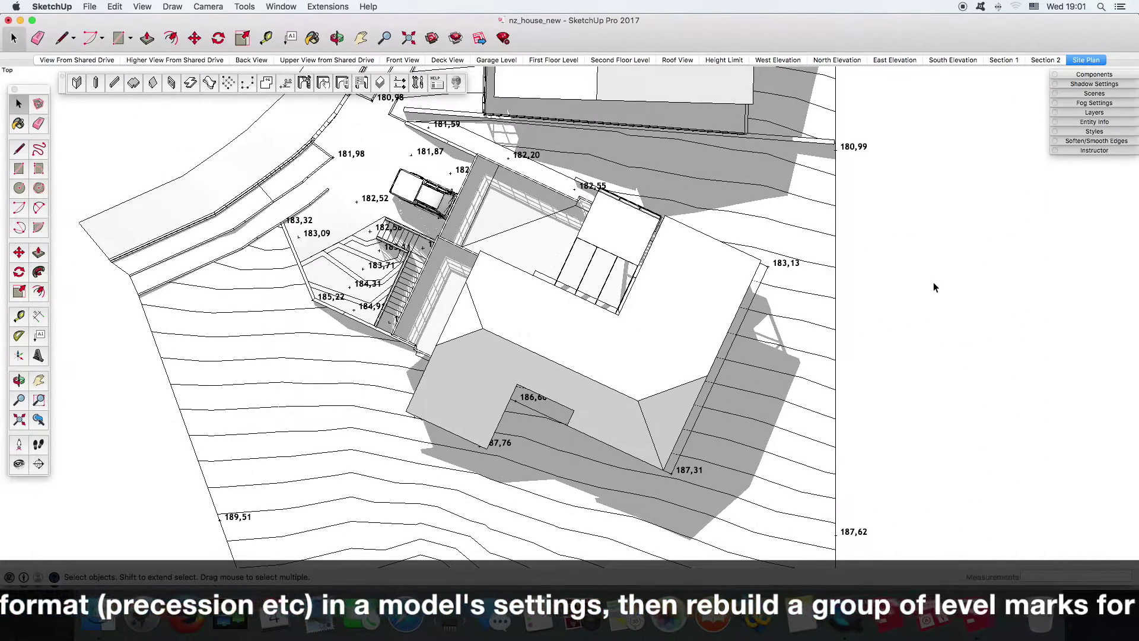
# Raise the labels with a Mark Text Z offset, trying 5 and settling on 6
pyautogui.click(286, 83)
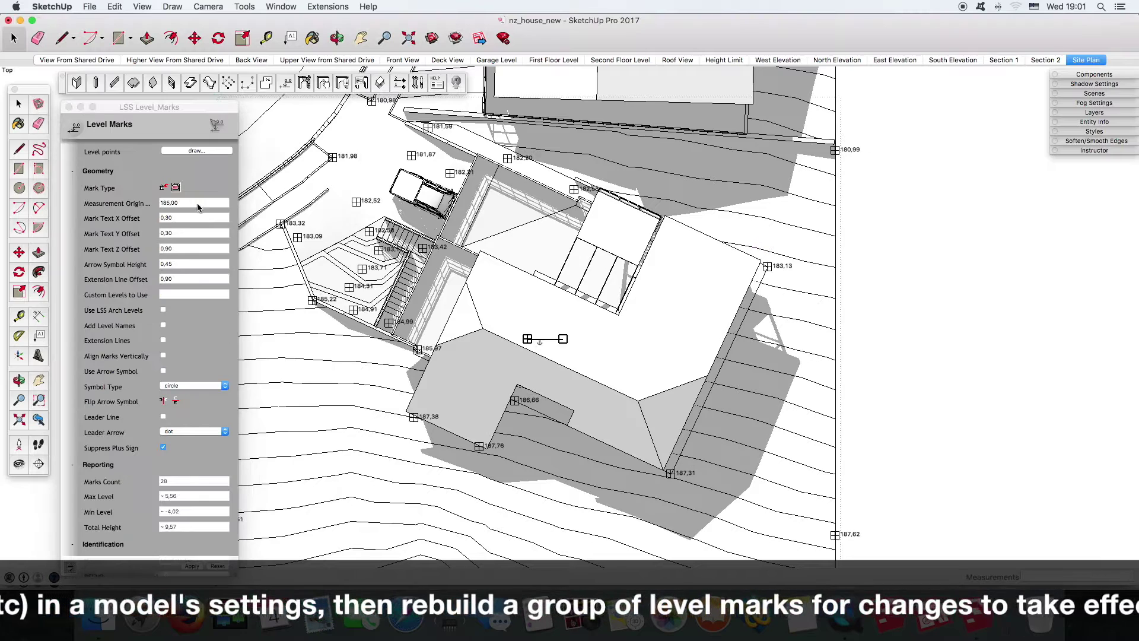
pyautogui.click(180, 251)
pyautogui.write('5')
pyautogui.click(181, 265)
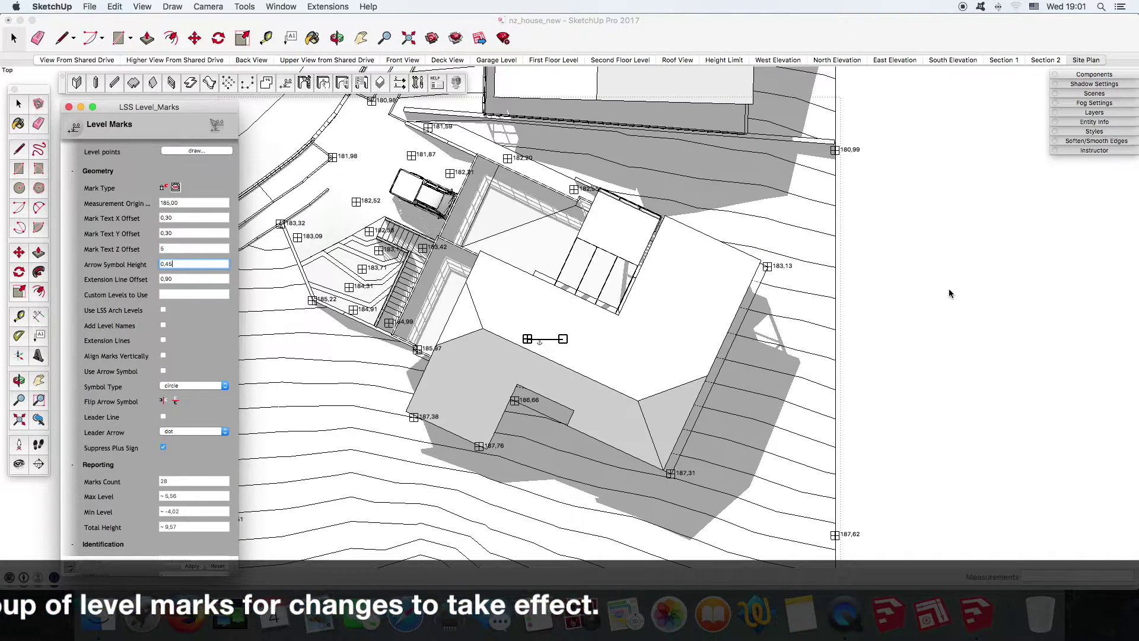
pyautogui.click(949, 290)
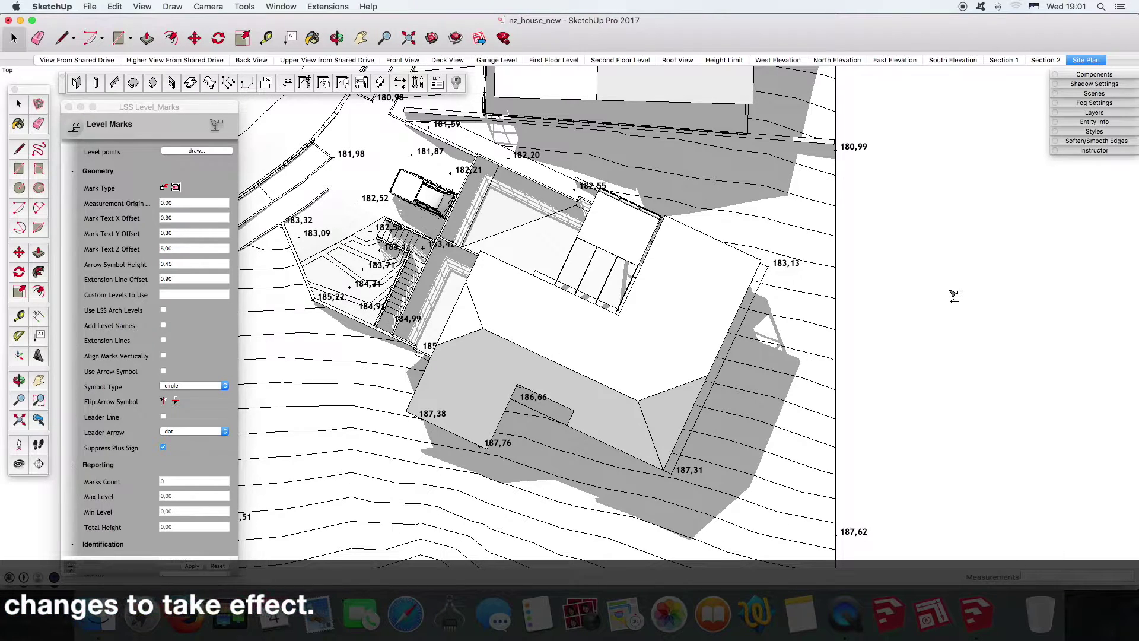
pyautogui.click(184, 248)
pyautogui.write('6')
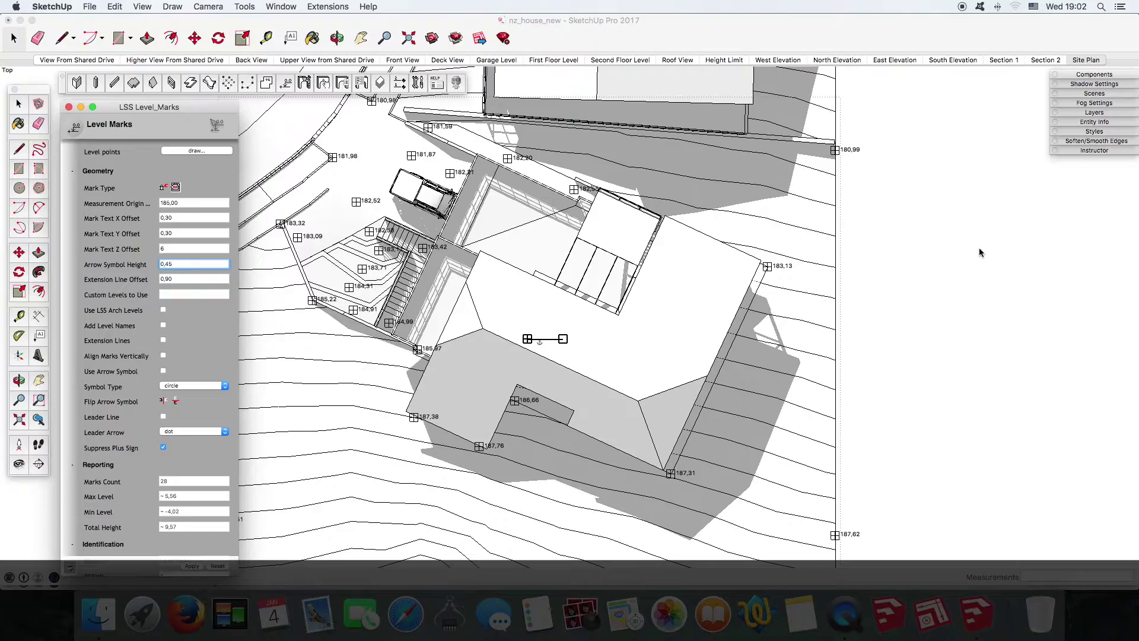
pyautogui.click(960, 247)
pyautogui.click(68, 107)
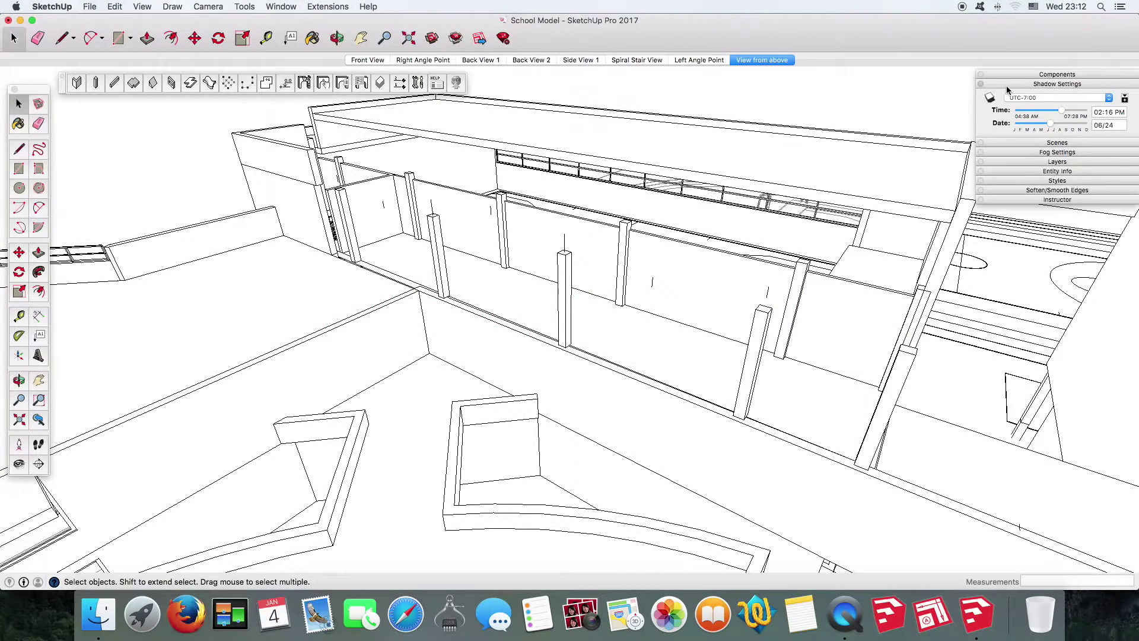
# Load the point_supported_glazed_shelter.skp preset into the Contour tool
pyautogui.click(1006, 87)
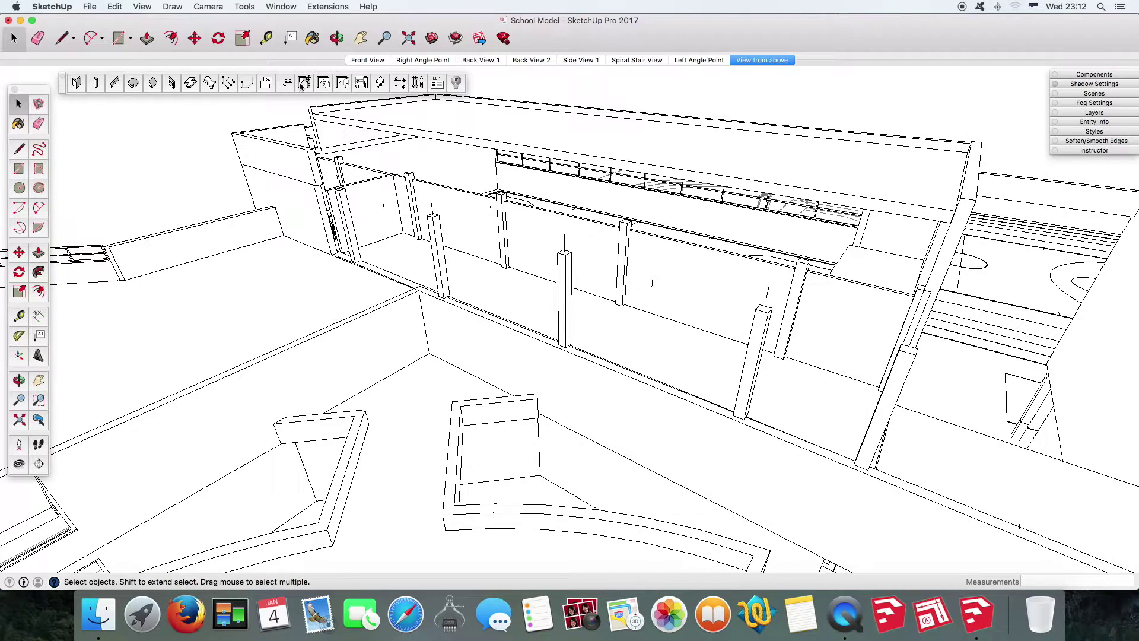
pyautogui.click(244, 86)
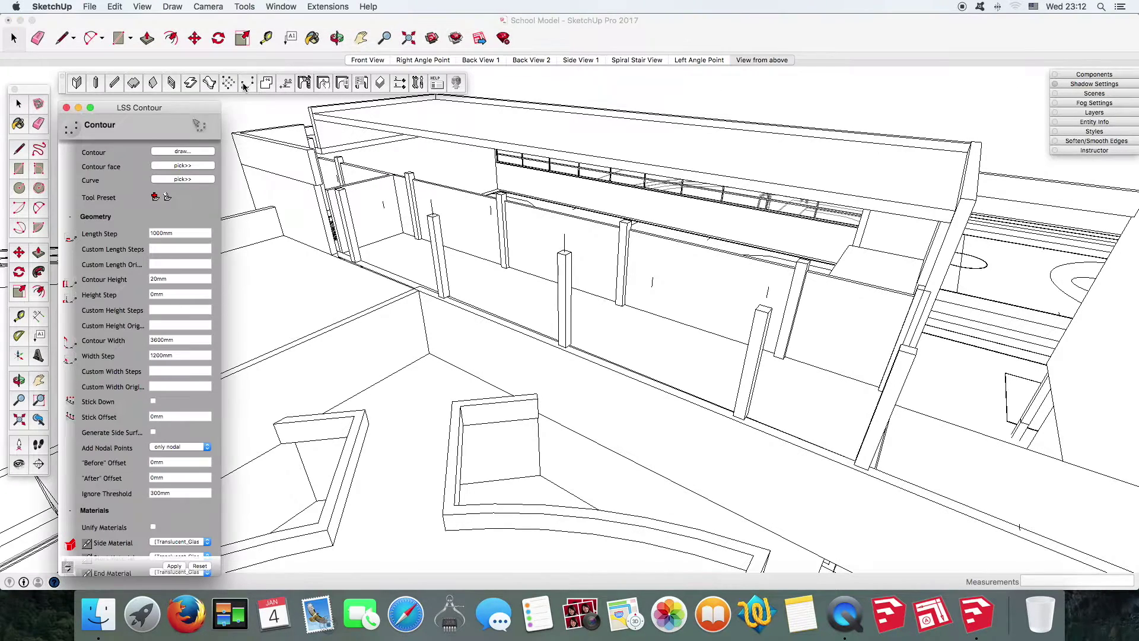
pyautogui.click(168, 199)
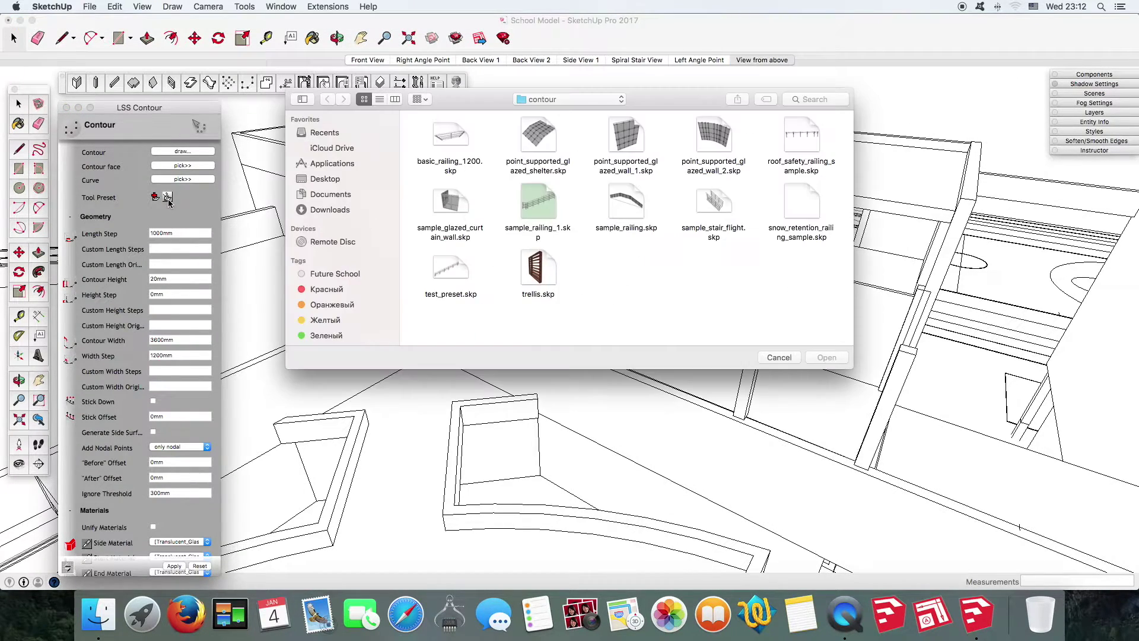
pyautogui.click(541, 154)
pyautogui.click(827, 358)
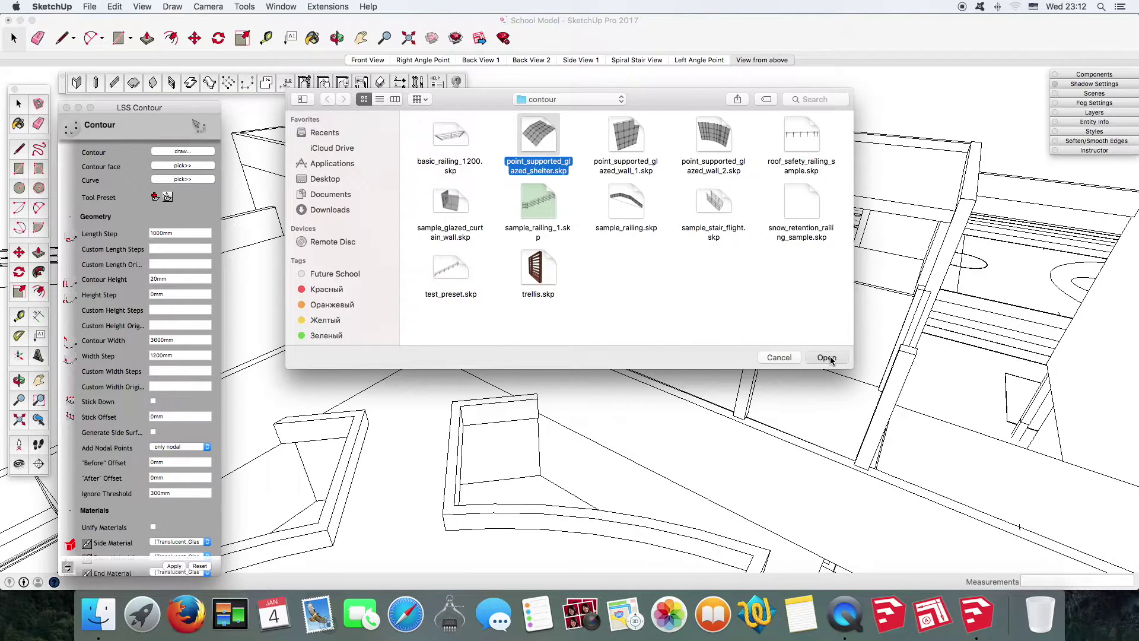
# Draw the walkway canopy contour with 3600mm width and 1200mm width step
pyautogui.click(195, 153)
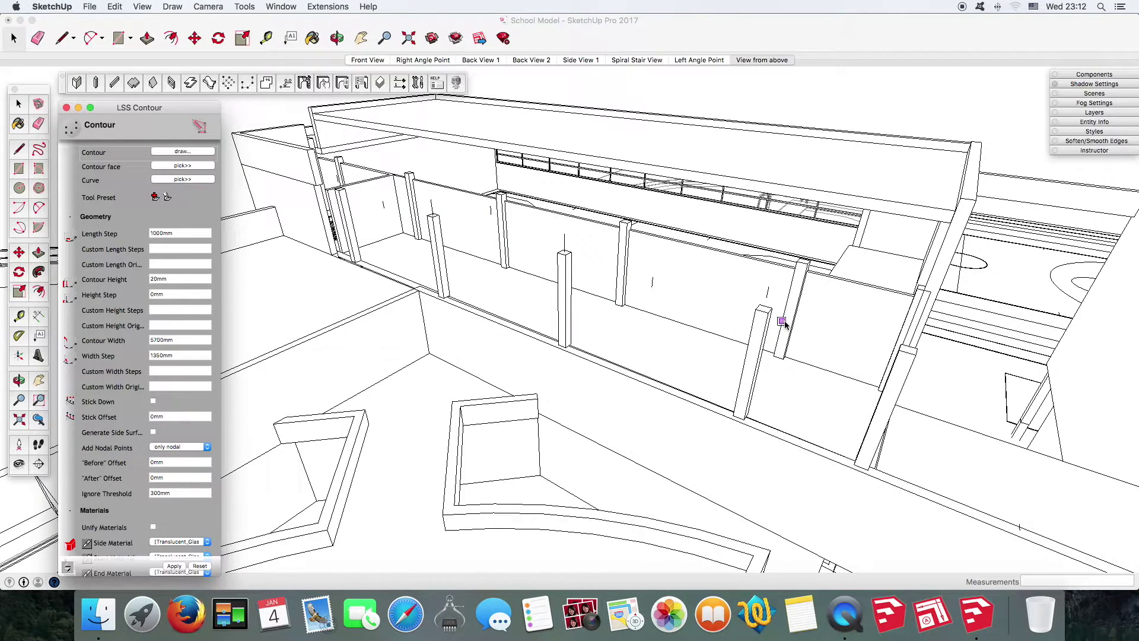
pyautogui.click(765, 298)
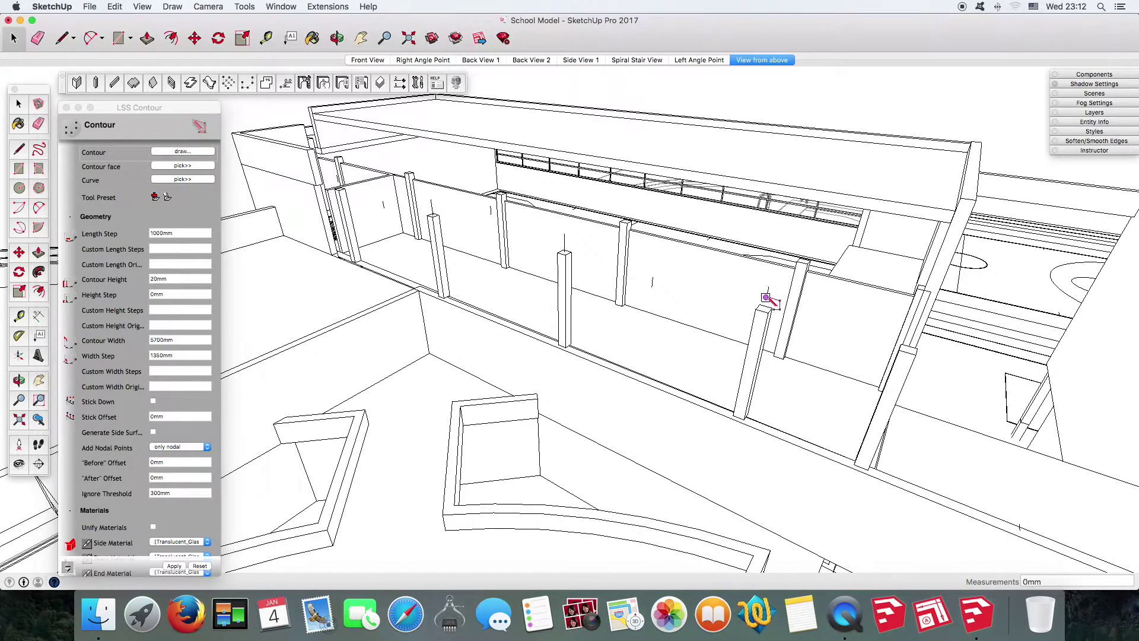
pyautogui.click(564, 242)
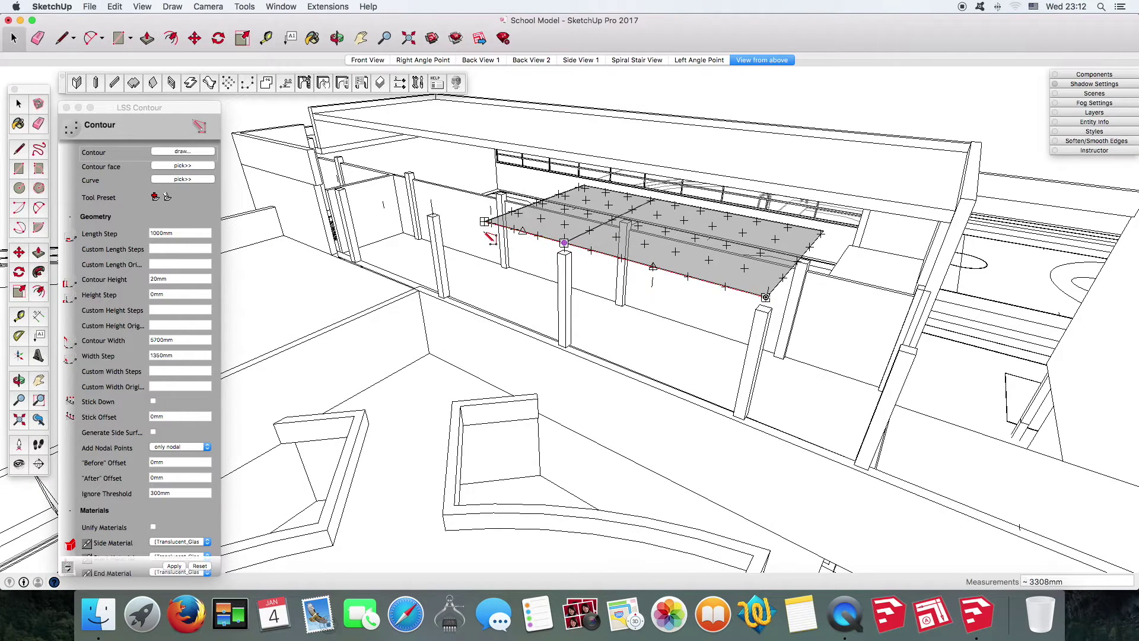
pyautogui.click(183, 340)
pyautogui.moveTo(182, 341); pyautogui.dragTo(142, 341)
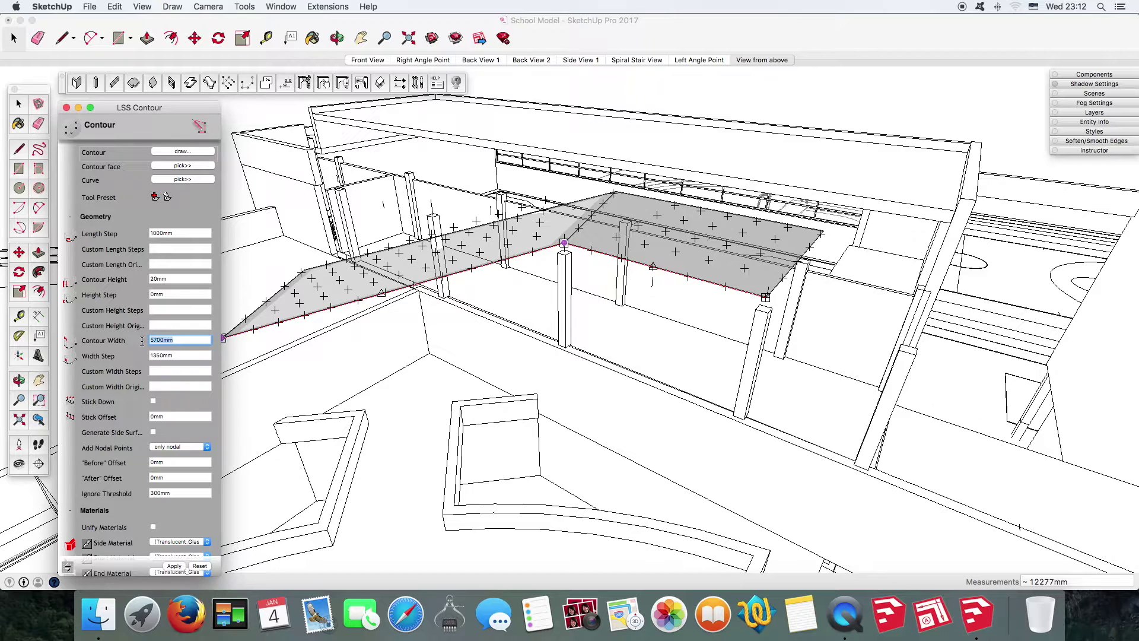
pyautogui.write('3600')
pyautogui.moveTo(180, 357); pyautogui.dragTo(136, 357)
pyautogui.write('0')
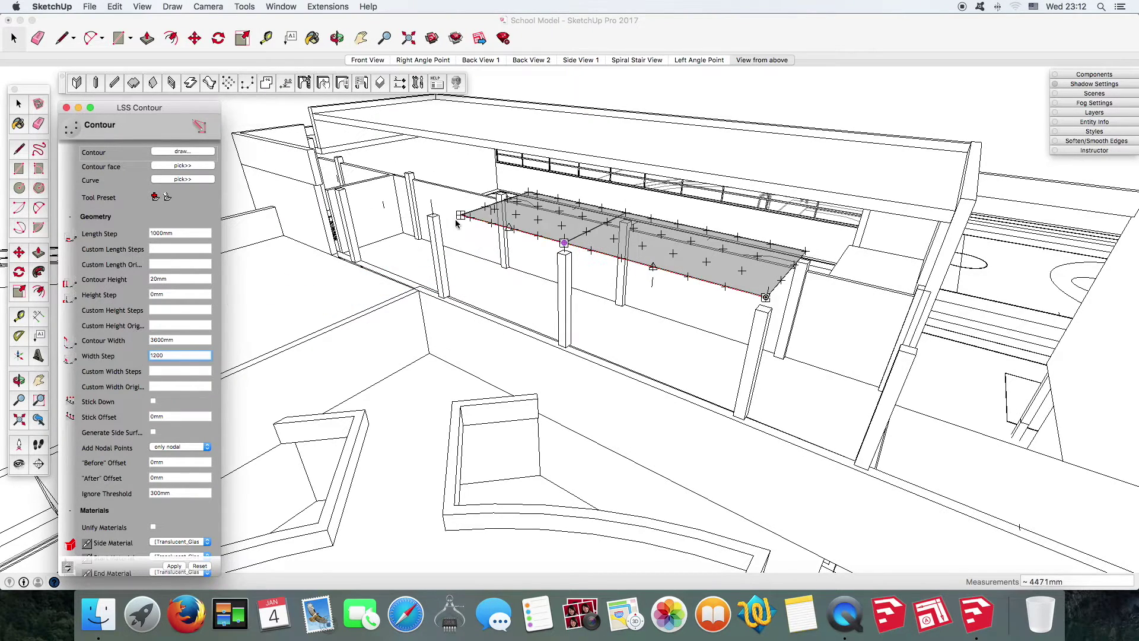
pyautogui.press('Return')
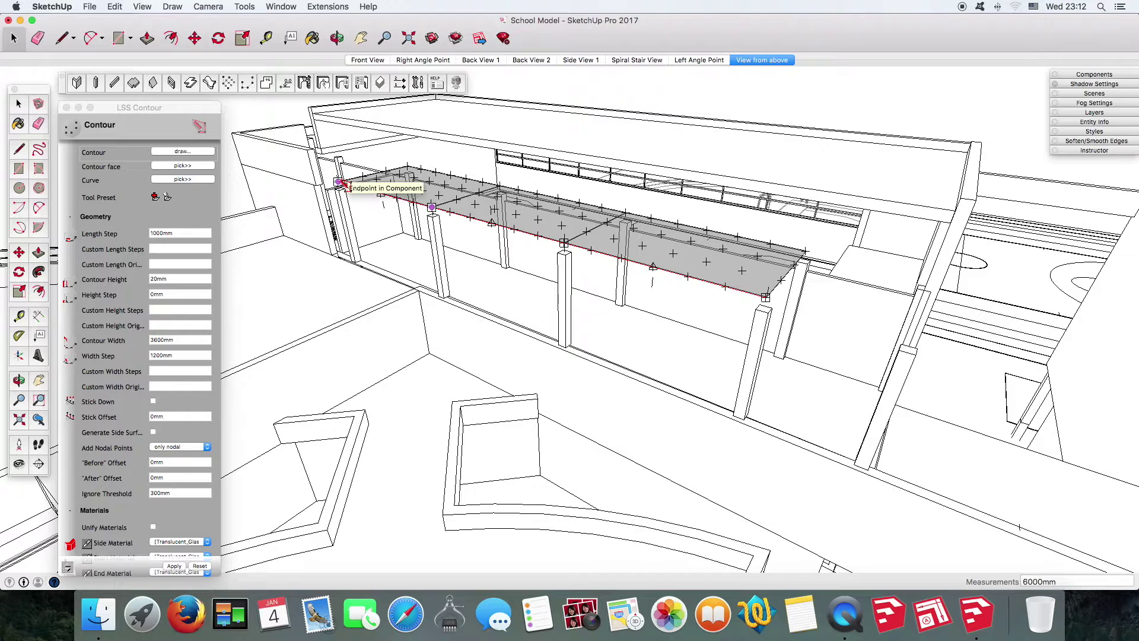
pyautogui.click(340, 182)
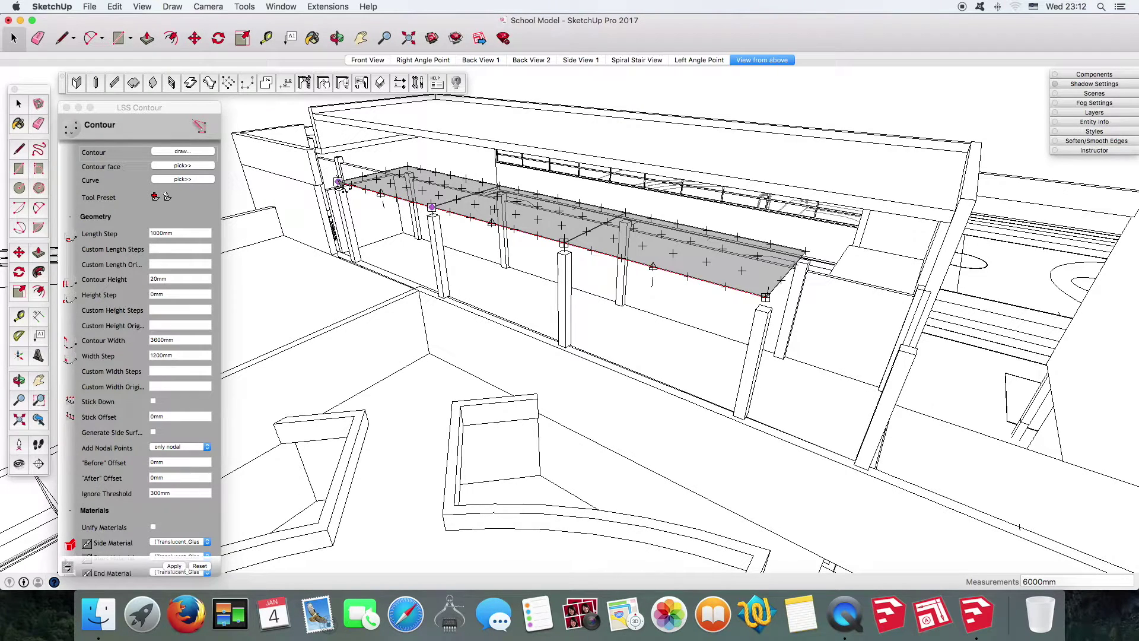
pyautogui.click(460, 202)
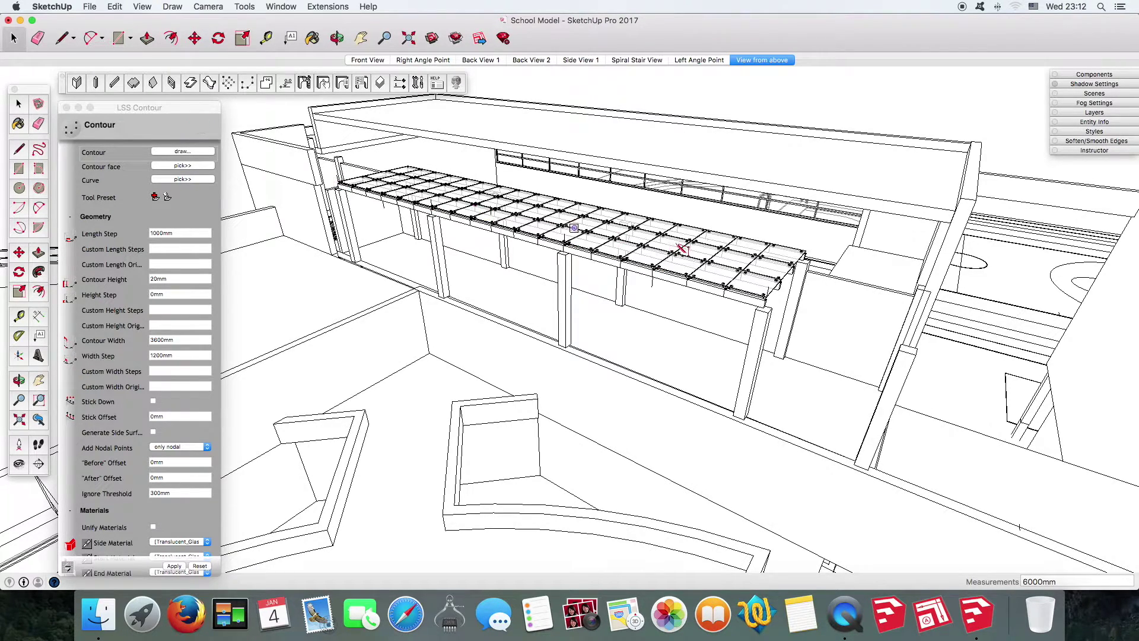
# Inspect the canopy from below, then start the next curved canopy outline
pyautogui.moveTo(691, 249); pyautogui.dragTo(567, 306, button='middle')
pyautogui.scroll(3, 659, 314)
pyautogui.scroll(3, 675, 343)
pyautogui.scroll(3, 675, 344)
pyautogui.moveTo(792, 472)
pyautogui.mouseDown(button='middle')
pyautogui.moveTo(671, 319)
pyautogui.moveTo(618, 297)
pyautogui.mouseUp(button='middle')
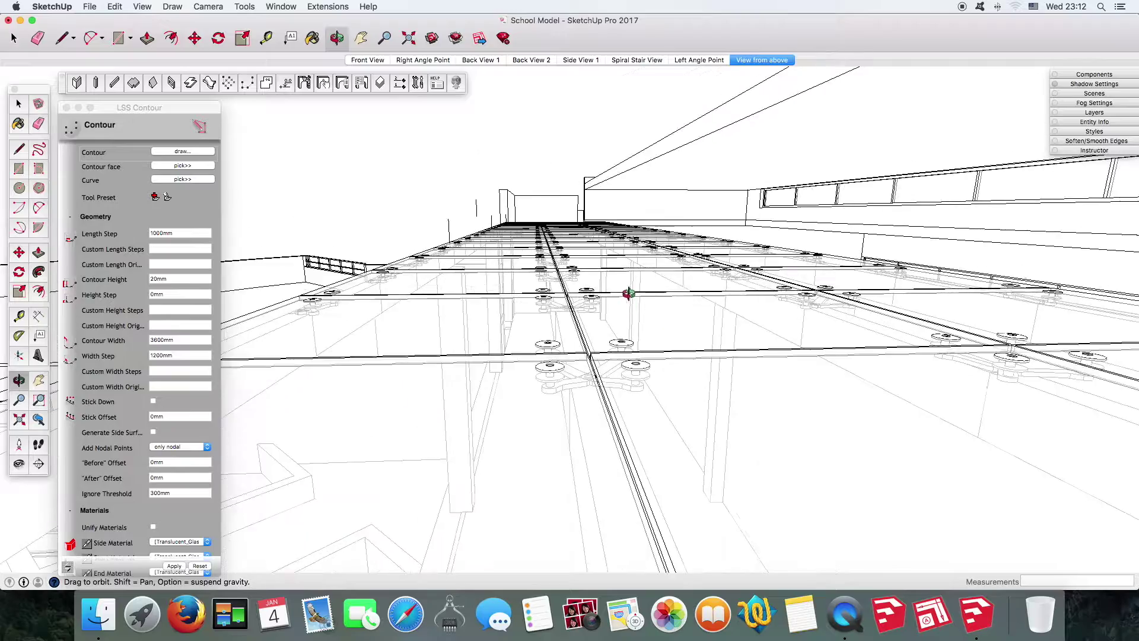
pyautogui.scroll(3, 626, 257)
pyautogui.moveTo(636, 243)
pyautogui.mouseDown(button='middle')
pyautogui.moveTo(633, 318)
pyautogui.moveTo(664, 324)
pyautogui.moveTo(836, 514)
pyautogui.mouseUp(button='middle')
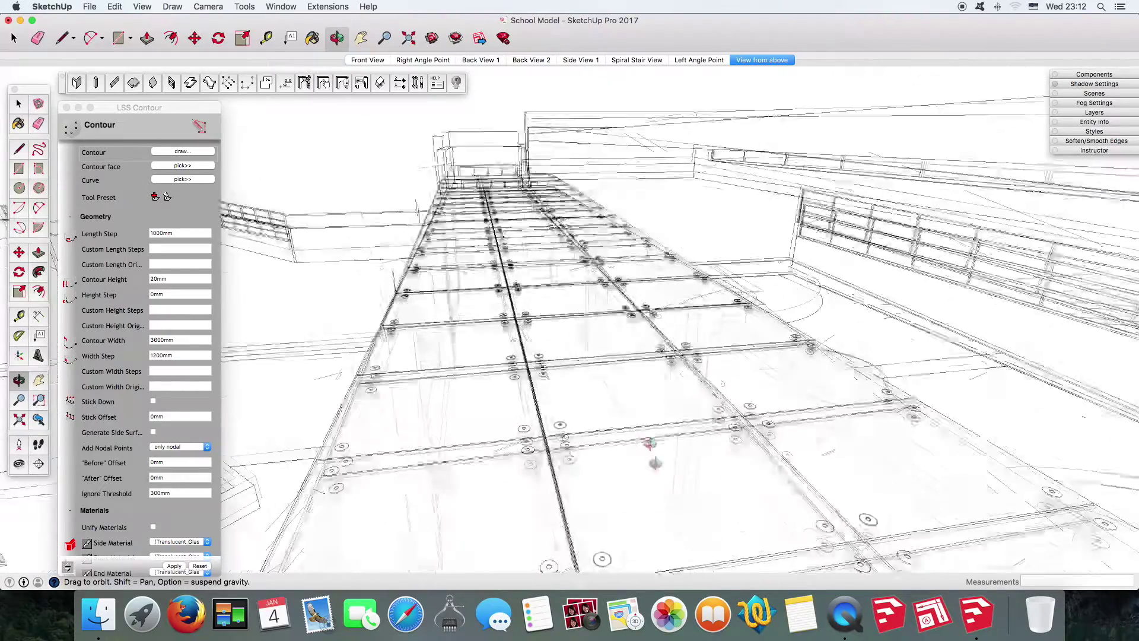
pyautogui.rightClick(946, 398)
pyautogui.click(964, 470)
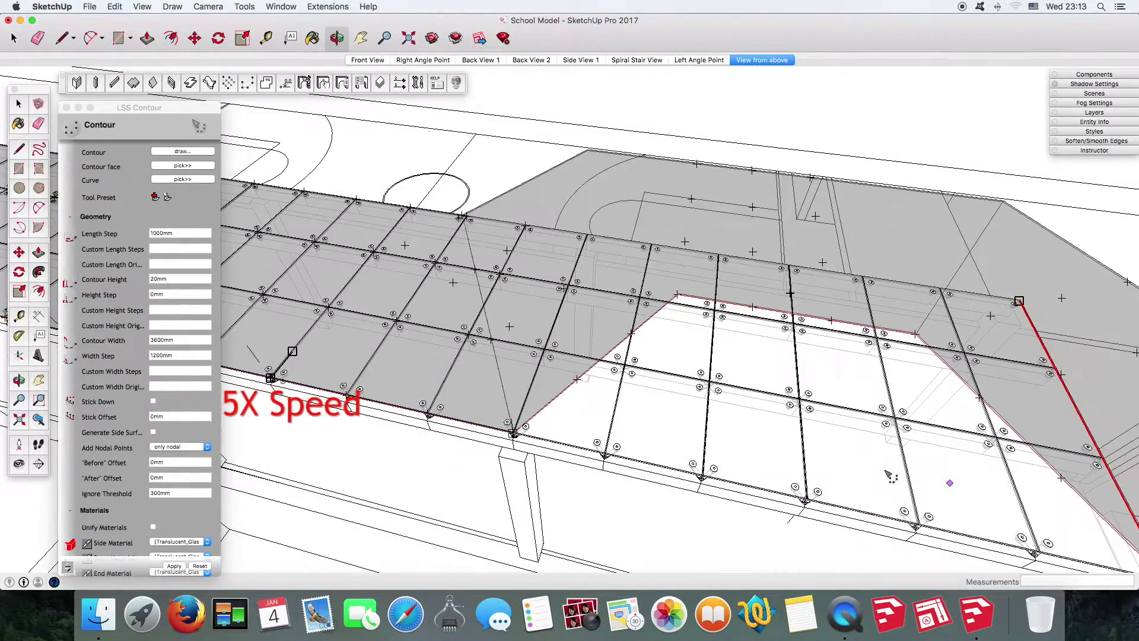
# Trace points along the curved walkway edge to generate the winding canopy
pyautogui.moveTo(643, 406); pyautogui.dragTo(525, 383, button='middle')
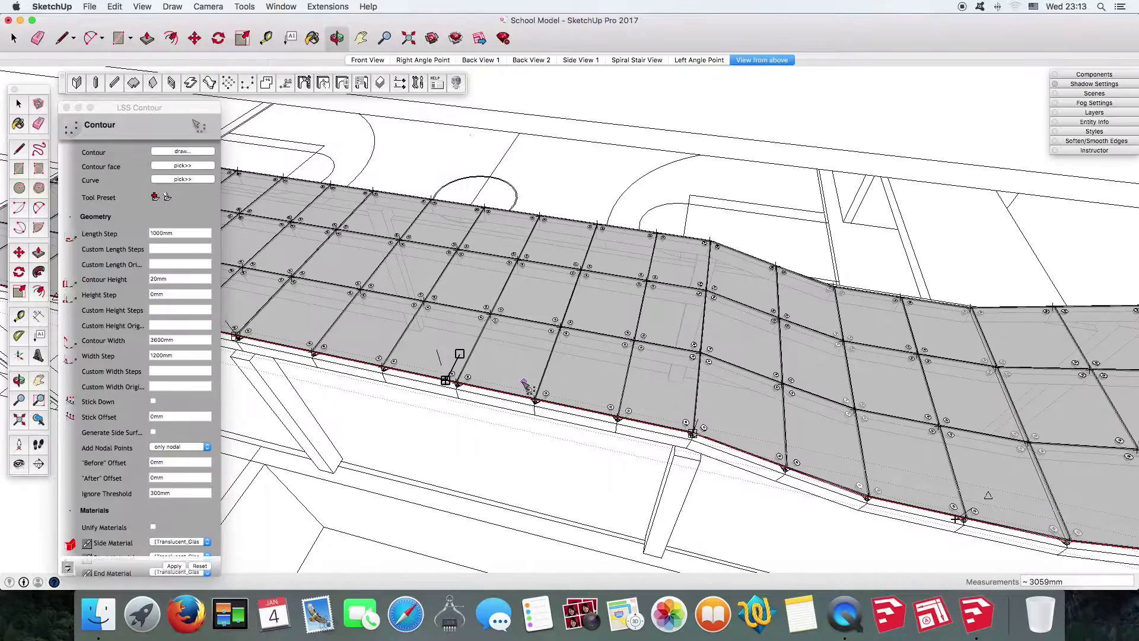
pyautogui.rightClick(450, 379)
pyautogui.click(493, 423)
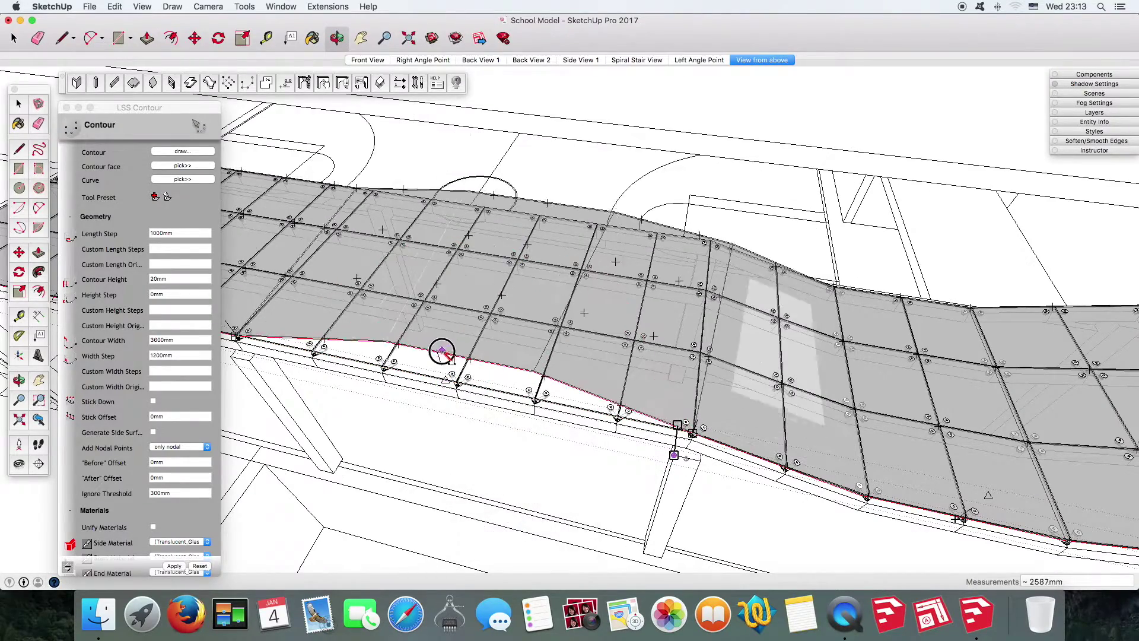
pyautogui.click(436, 349)
pyautogui.moveTo(818, 363); pyautogui.dragTo(363, 373, button='middle')
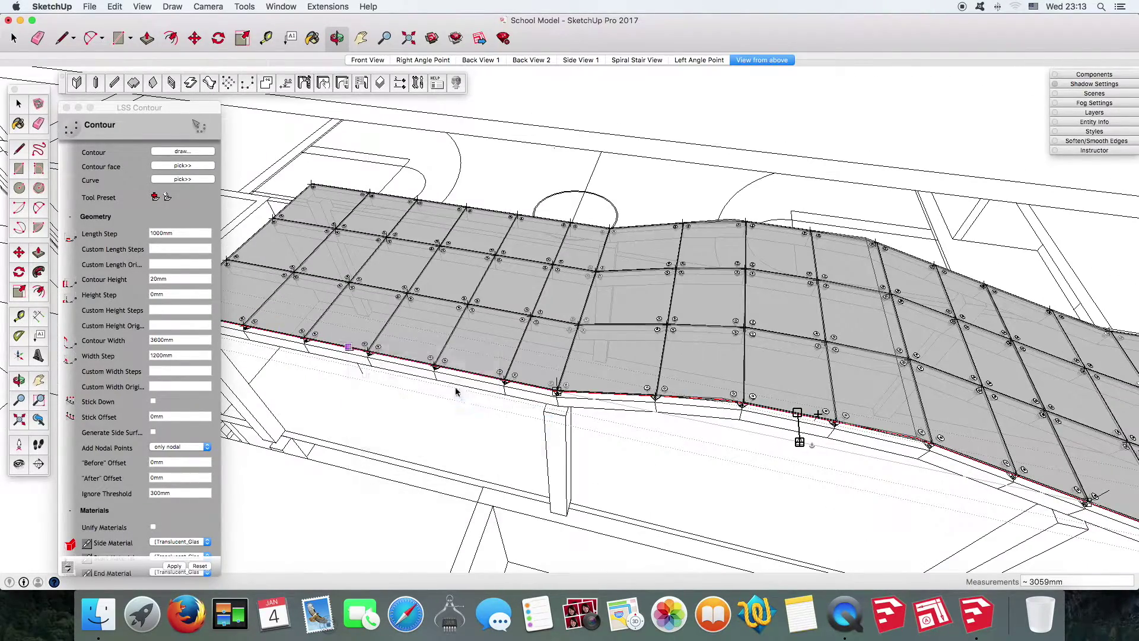
pyautogui.moveTo(436, 441); pyautogui.dragTo(670, 384, button='middle')
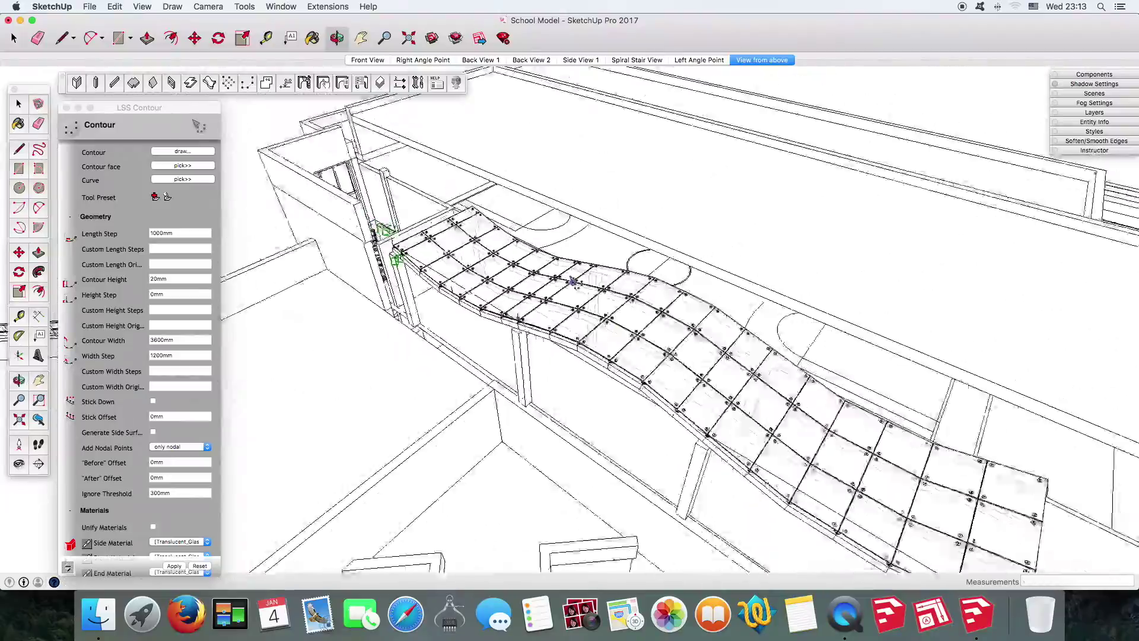
pyautogui.scroll(5, 672, 385)
pyautogui.moveTo(681, 386); pyautogui.dragTo(433, 290, button='middle')
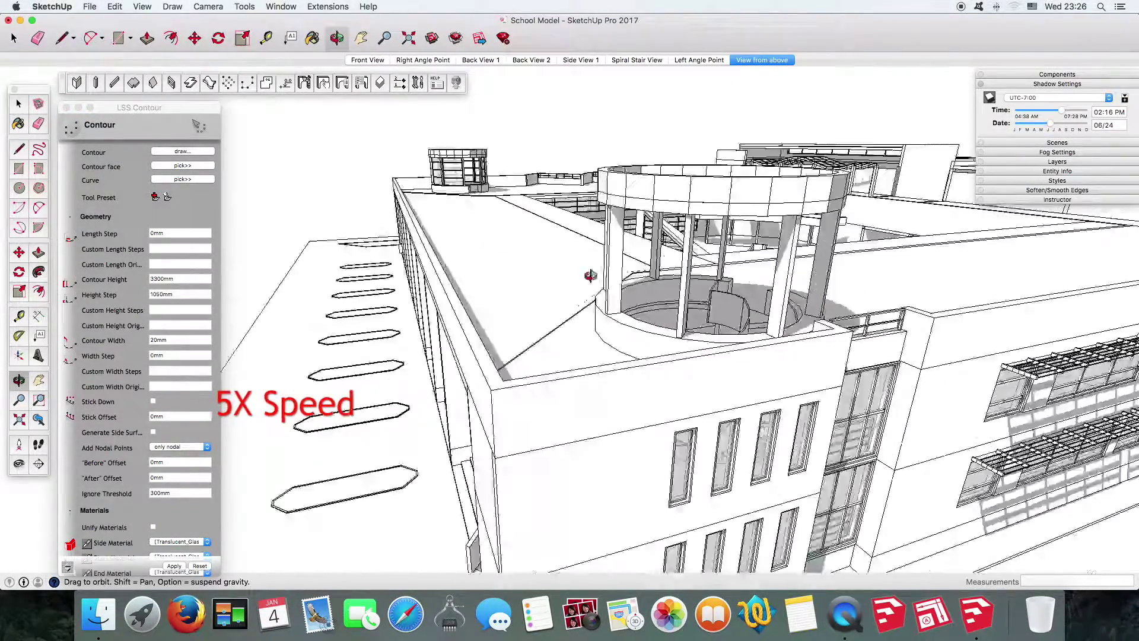
# Load the saved glass facade preset into the Contour tool
pyautogui.moveTo(590, 275); pyautogui.dragTo(451, 278)
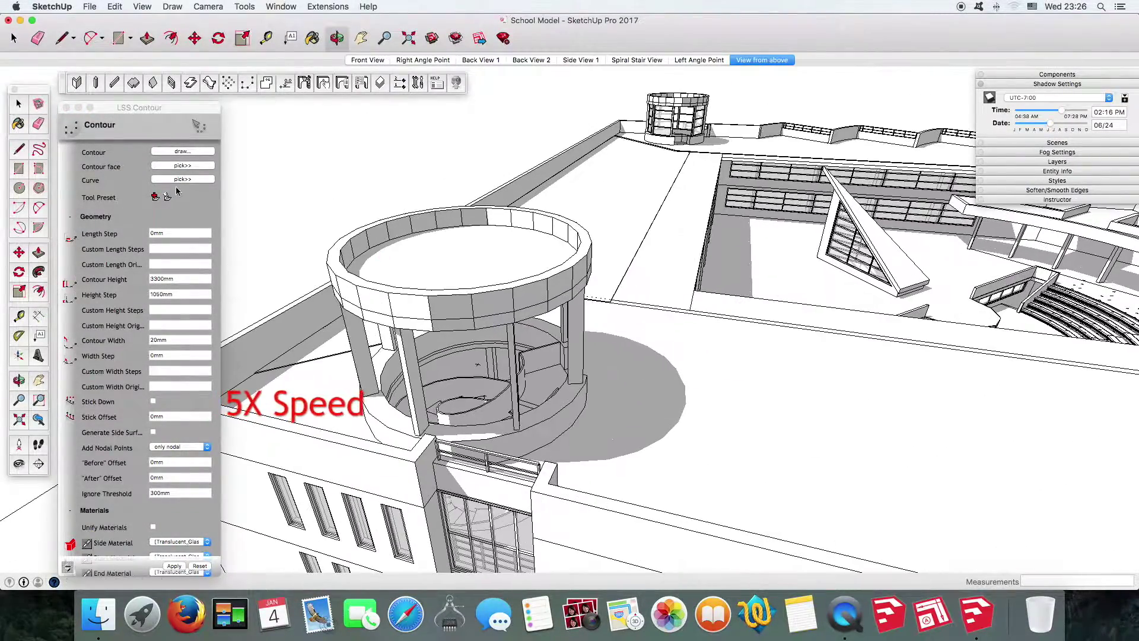
pyautogui.click(167, 196)
pyautogui.click(629, 161)
pyautogui.click(827, 359)
# Pick contour points around the round tower's base
pyautogui.click(195, 153)
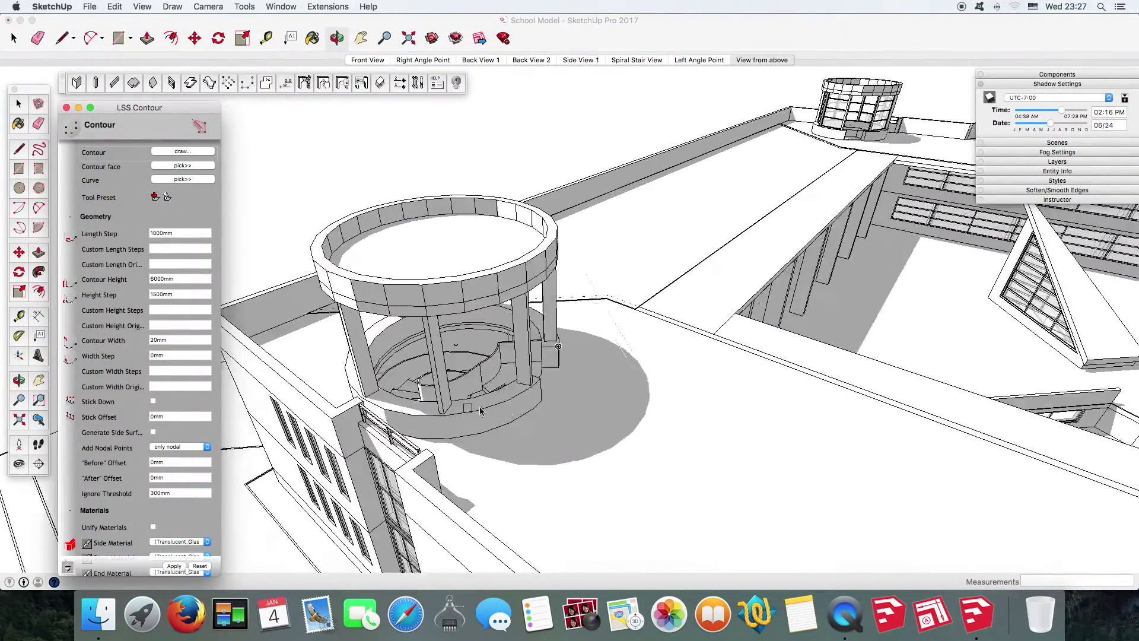
pyautogui.scroll(5, 587, 356)
pyautogui.scroll(5, 558, 368)
pyautogui.scroll(5, 585, 377)
pyautogui.scroll(-3, 594, 382)
pyautogui.click(471, 420)
pyautogui.scroll(-5, 528, 412)
pyautogui.click(492, 419)
pyautogui.moveTo(449, 423); pyautogui.dragTo(533, 451, button='middle')
pyautogui.scroll(5, 674, 521)
pyautogui.scroll(-3, 649, 446)
pyautogui.moveTo(648, 446)
pyautogui.mouseDown(button='middle')
pyautogui.moveTo(676, 351)
pyautogui.moveTo(495, 330)
pyautogui.moveTo(742, 326)
pyautogui.moveTo(712, 344)
pyautogui.moveTo(468, 284)
pyautogui.mouseUp(button='middle')
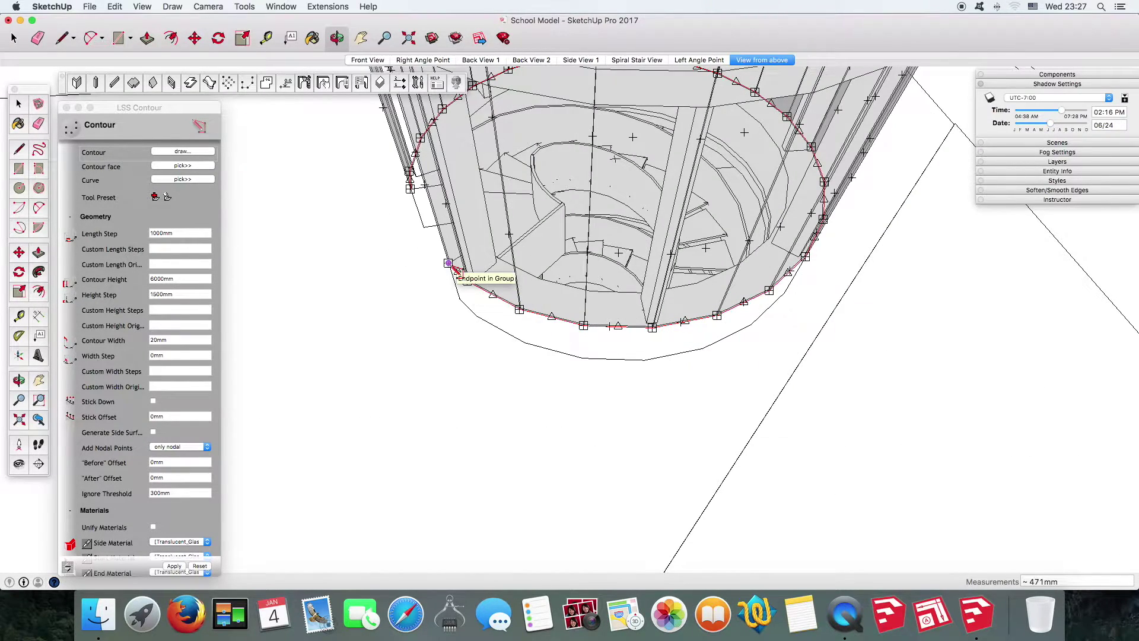
pyautogui.scroll(-5, 510, 418)
pyautogui.moveTo(584, 394)
pyautogui.mouseDown(button='middle')
pyautogui.moveTo(590, 427)
pyautogui.moveTo(603, 293)
pyautogui.mouseUp(button='middle')
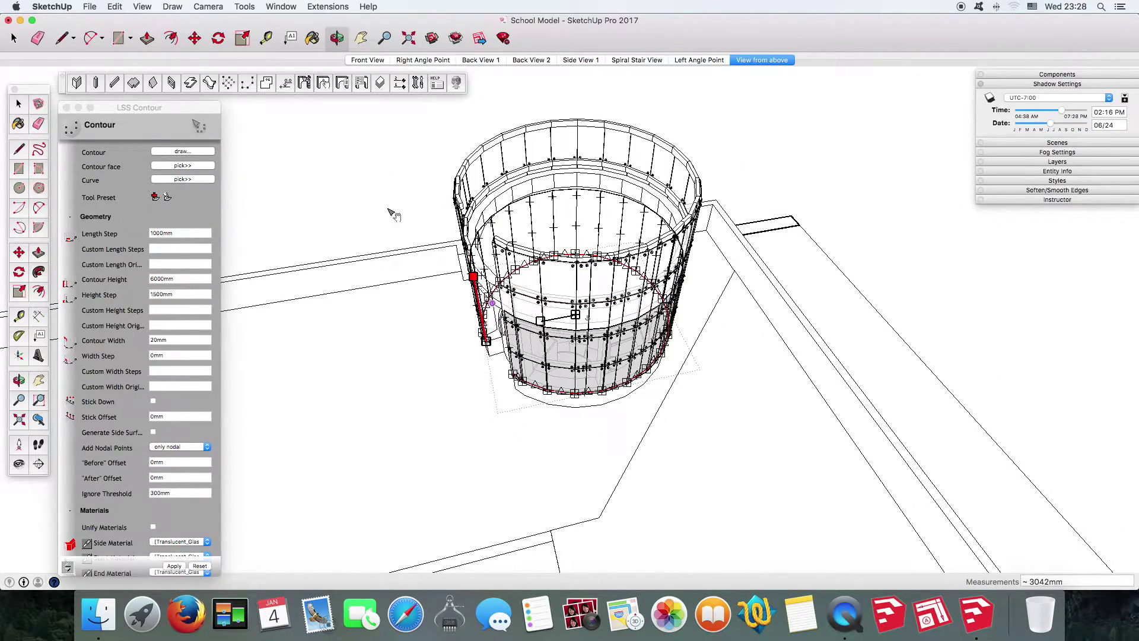
pyautogui.moveTo(393, 215); pyautogui.dragTo(390, 266, button='middle')
pyautogui.scroll(3, 390, 266)
# Set the facade height step to 1600mm and inspect the curved glass wall
pyautogui.click(186, 234)
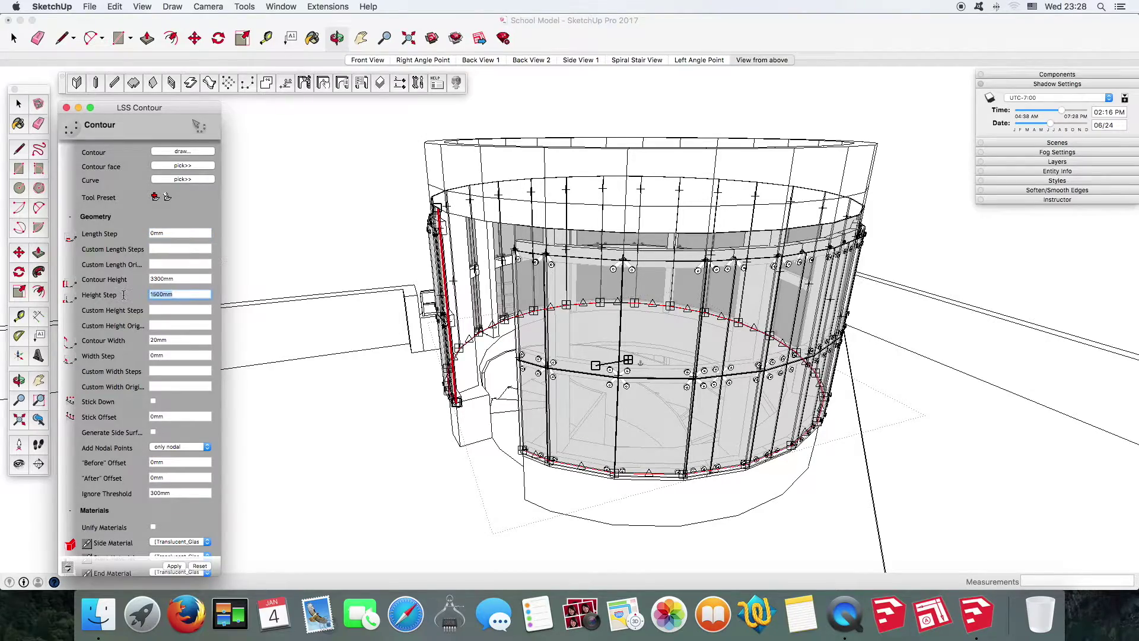
pyautogui.press('Return')
pyautogui.moveTo(597, 315)
pyautogui.mouseDown(button='middle')
pyautogui.moveTo(615, 255)
pyautogui.moveTo(516, 300)
pyautogui.mouseUp(button='middle')
pyautogui.scroll(3, 507, 383)
pyautogui.scroll(-3, 507, 383)
pyautogui.scroll(-3, 507, 384)
pyautogui.scroll(-10, 196, 522)
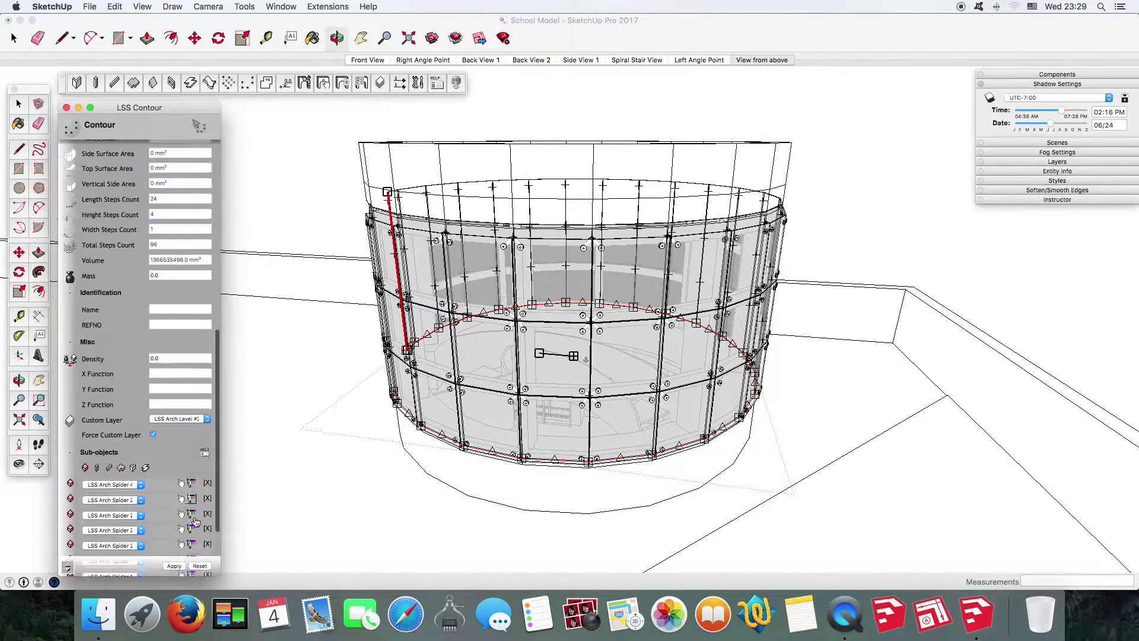
# Set the facade's beam member width to 50mm and view the braced wall
pyautogui.scroll(-3, 196, 522)
pyautogui.click(194, 524)
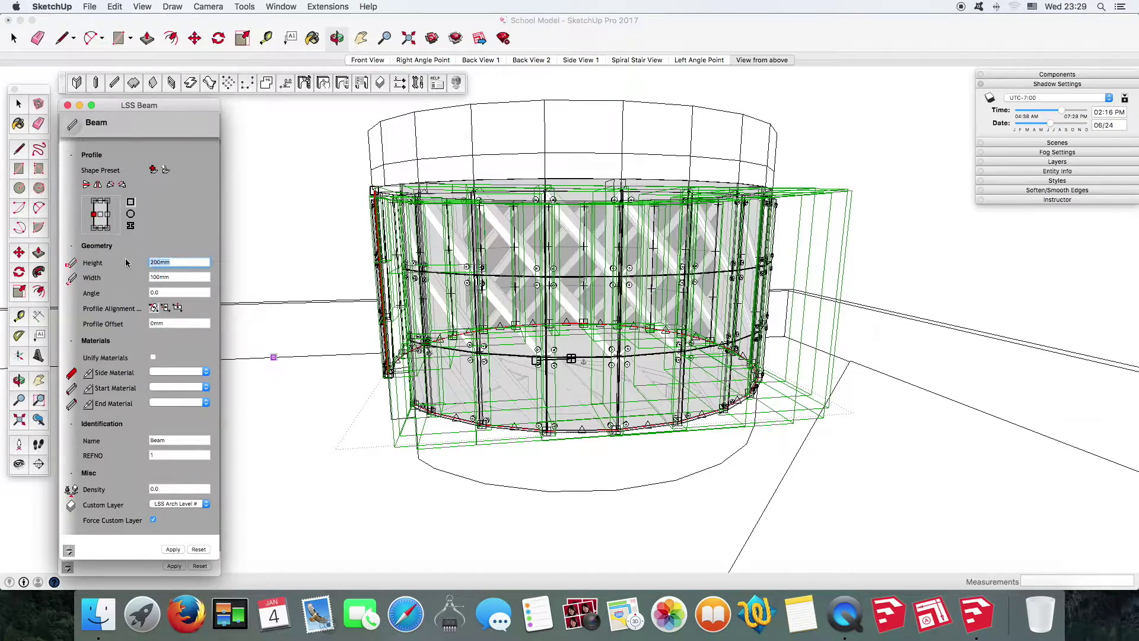
pyautogui.write('00')
pyautogui.press('Tab')
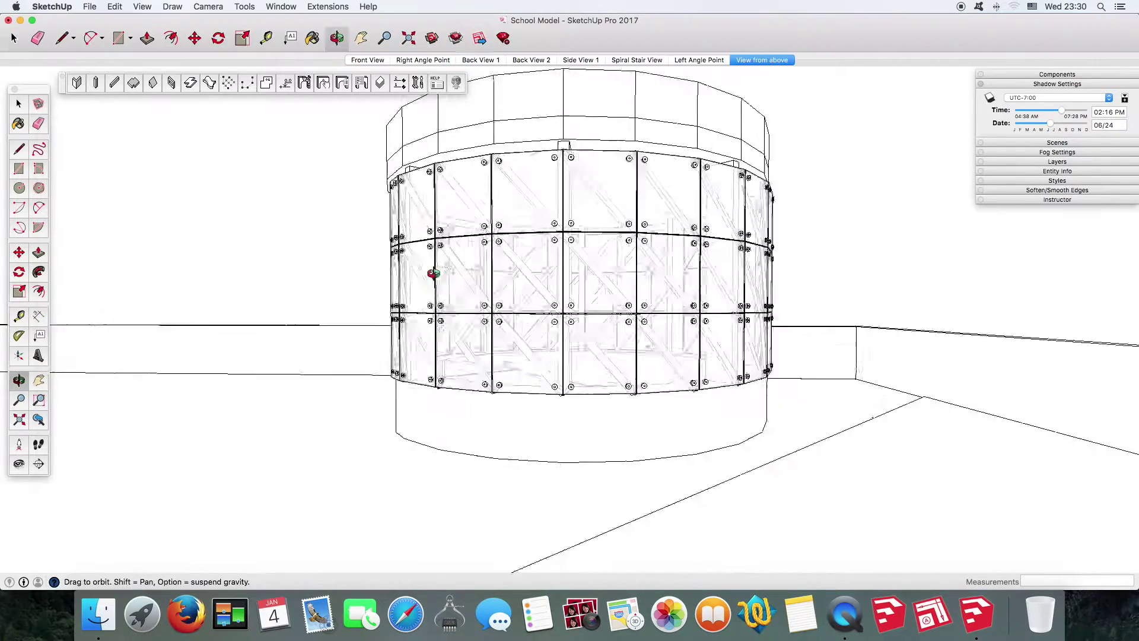
pyautogui.moveTo(530, 250)
pyautogui.mouseDown(button='middle')
pyautogui.moveTo(789, 297)
pyautogui.moveTo(1045, 318)
pyautogui.moveTo(923, 382)
pyautogui.moveTo(880, 355)
pyautogui.moveTo(763, 348)
pyautogui.moveTo(729, 394)
pyautogui.moveTo(654, 357)
pyautogui.mouseUp(button='middle')
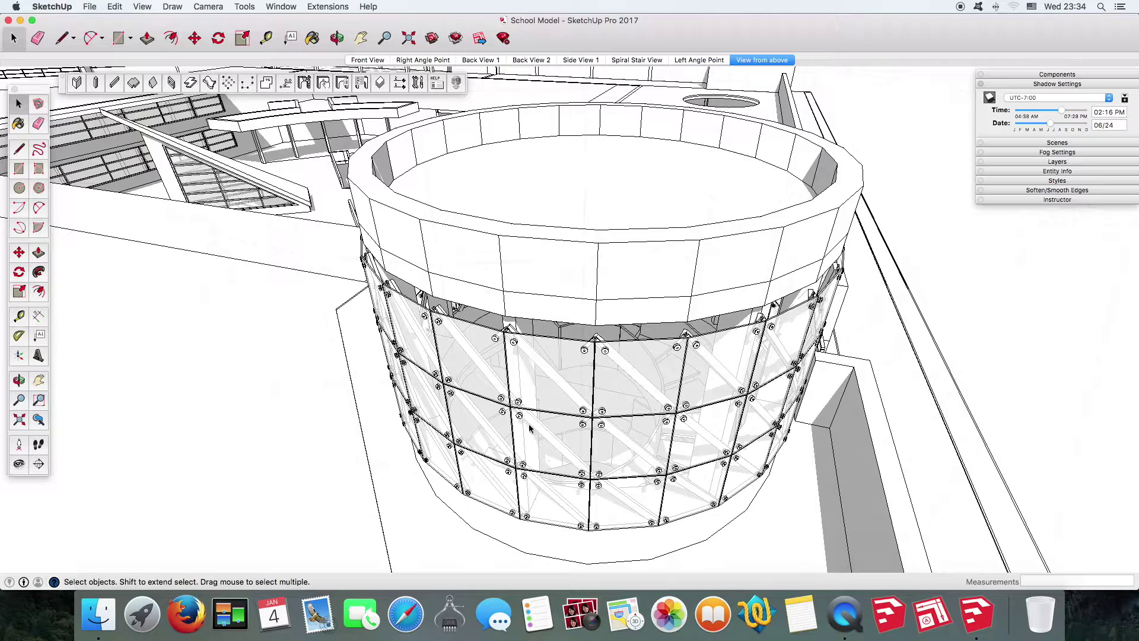
# Redraw the tower contour and regenerate the glass facade with a 1600mm height step
pyautogui.click(564, 406)
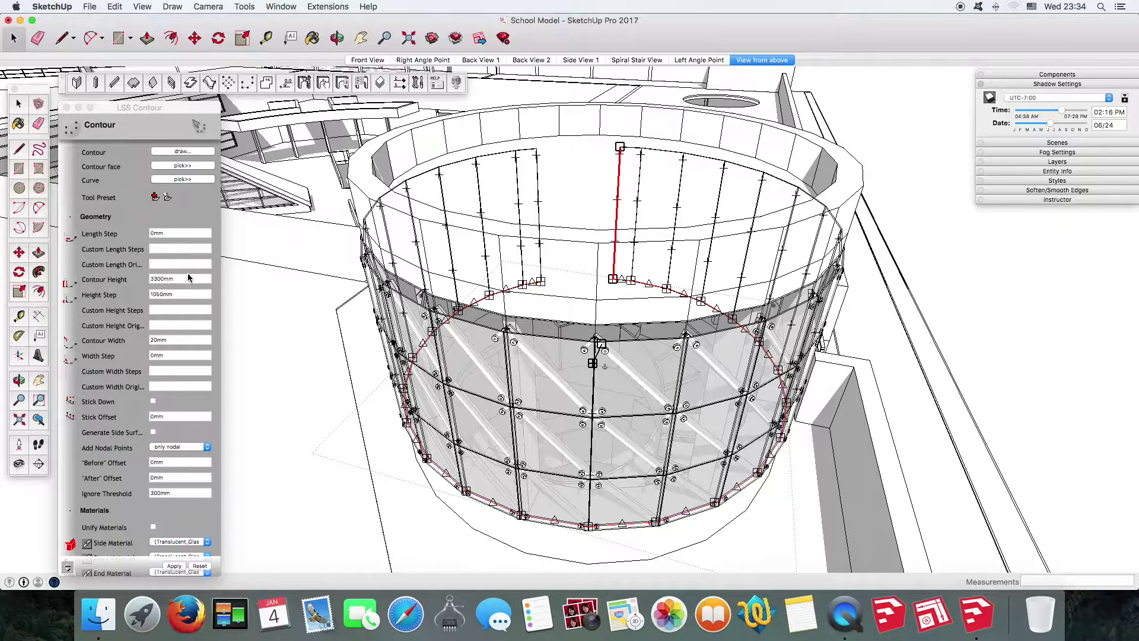
pyautogui.click(185, 296)
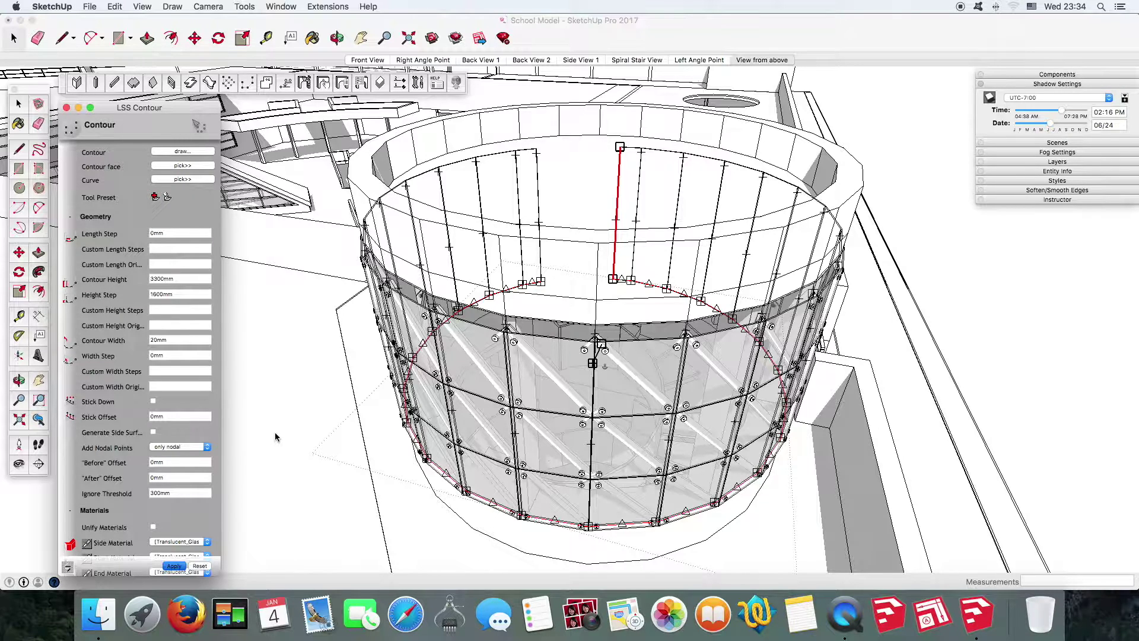
pyautogui.press('o')
pyautogui.moveTo(639, 449)
pyautogui.mouseDown()
pyautogui.moveTo(589, 425)
pyautogui.moveTo(688, 382)
pyautogui.moveTo(921, 446)
pyautogui.mouseUp()
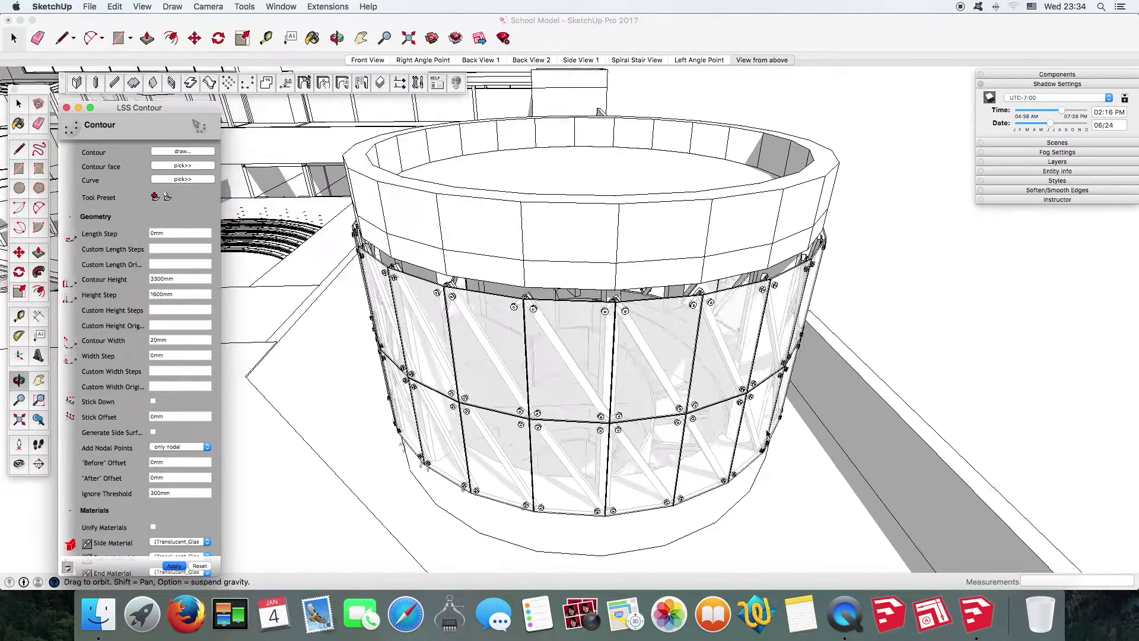
pyautogui.moveTo(921, 447)
pyautogui.mouseDown(button='middle')
pyautogui.moveTo(482, 453)
pyautogui.moveTo(894, 475)
pyautogui.mouseUp(button='middle')
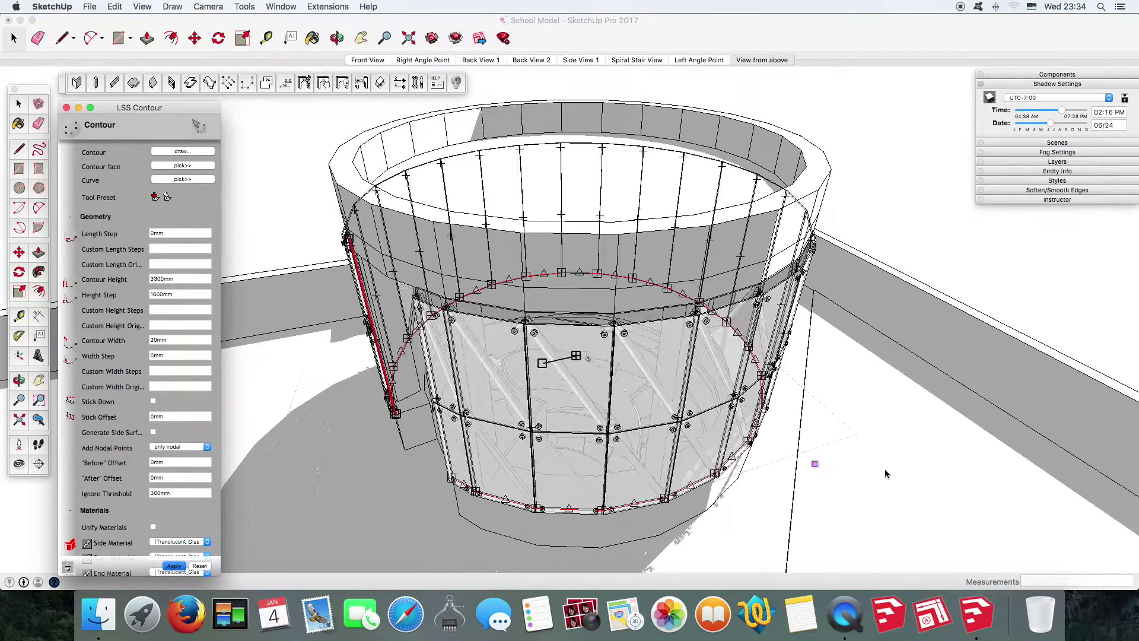
# Orbit and zoom into the tower's open front to inspect the diagonal struts behind the glass
pyautogui.moveTo(712, 479); pyautogui.dragTo(899, 391, button='middle')
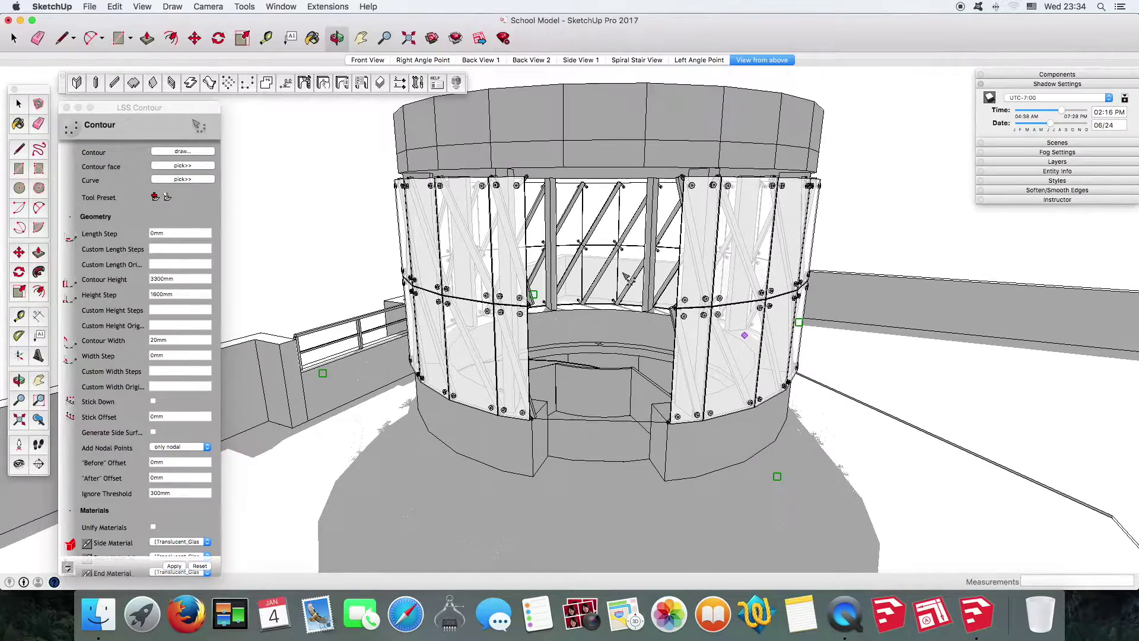
pyautogui.scroll(3, 737, 325)
pyautogui.scroll(5, 753, 350)
pyautogui.scroll(3, 764, 371)
pyautogui.scroll(2, 764, 371)
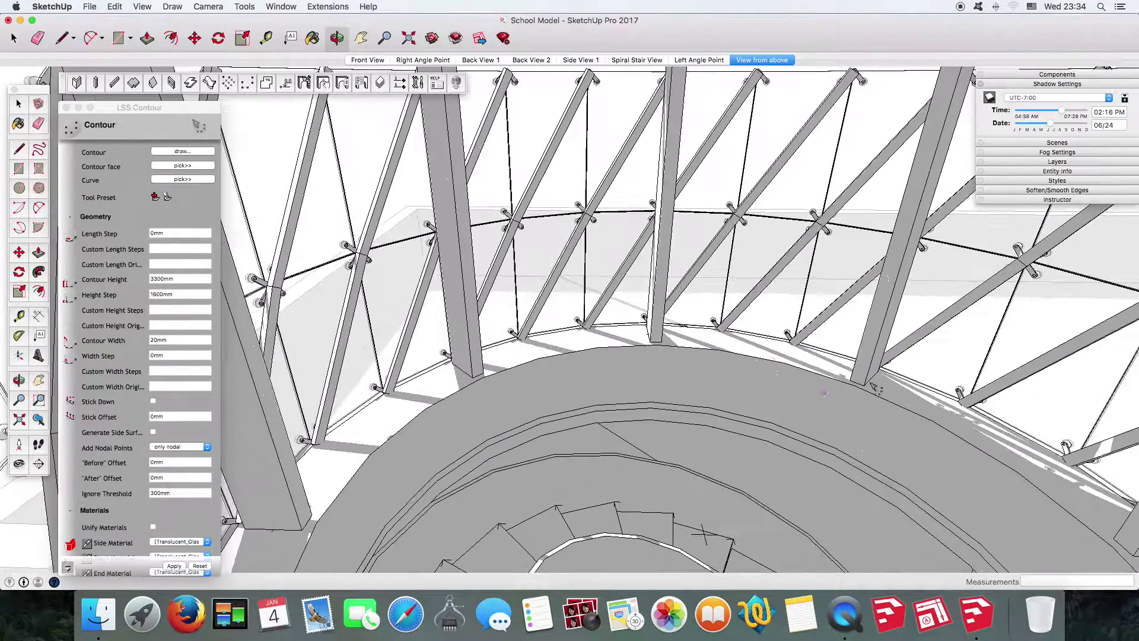
pyautogui.scroll(3, 908, 330)
pyautogui.scroll(3, 1008, 315)
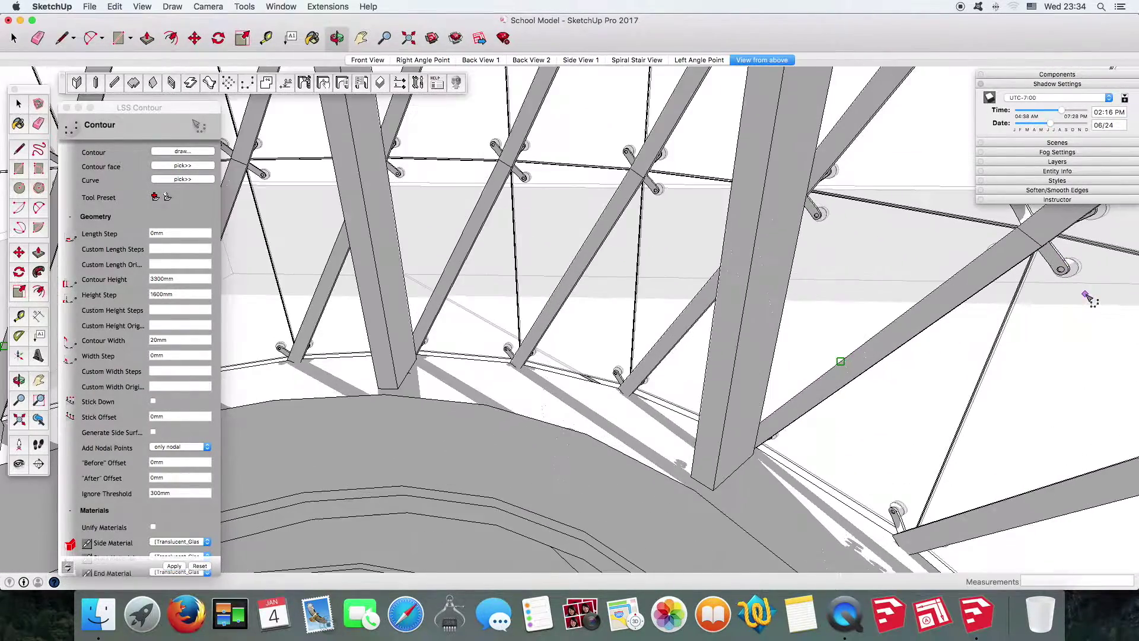
pyautogui.moveTo(1088, 299)
pyautogui.mouseDown(button='middle')
pyautogui.moveTo(778, 216)
pyautogui.moveTo(656, 267)
pyautogui.moveTo(635, 300)
pyautogui.moveTo(664, 307)
pyautogui.mouseUp(button='middle')
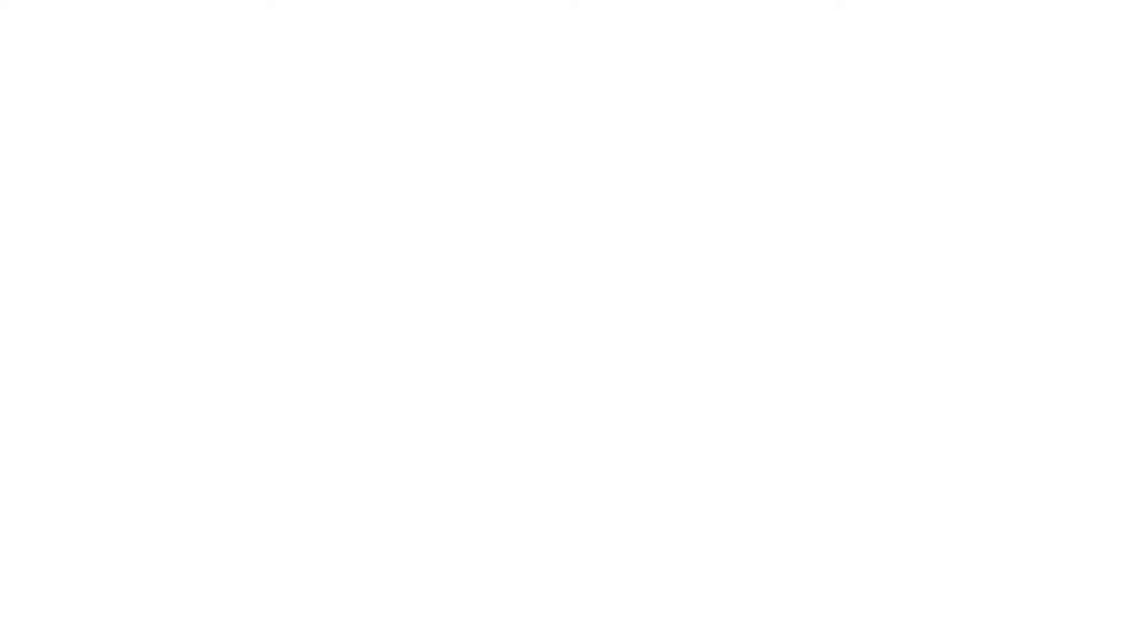